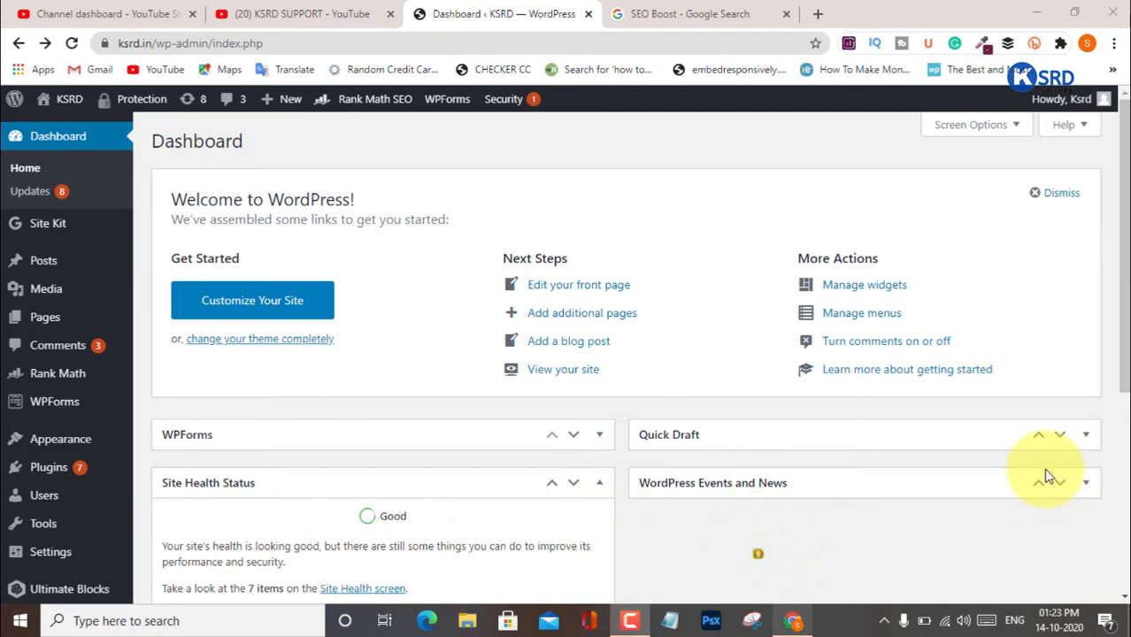
Open the page for adding new plugins and search the plugin directory for "seo"
mouse_move(71, 260)
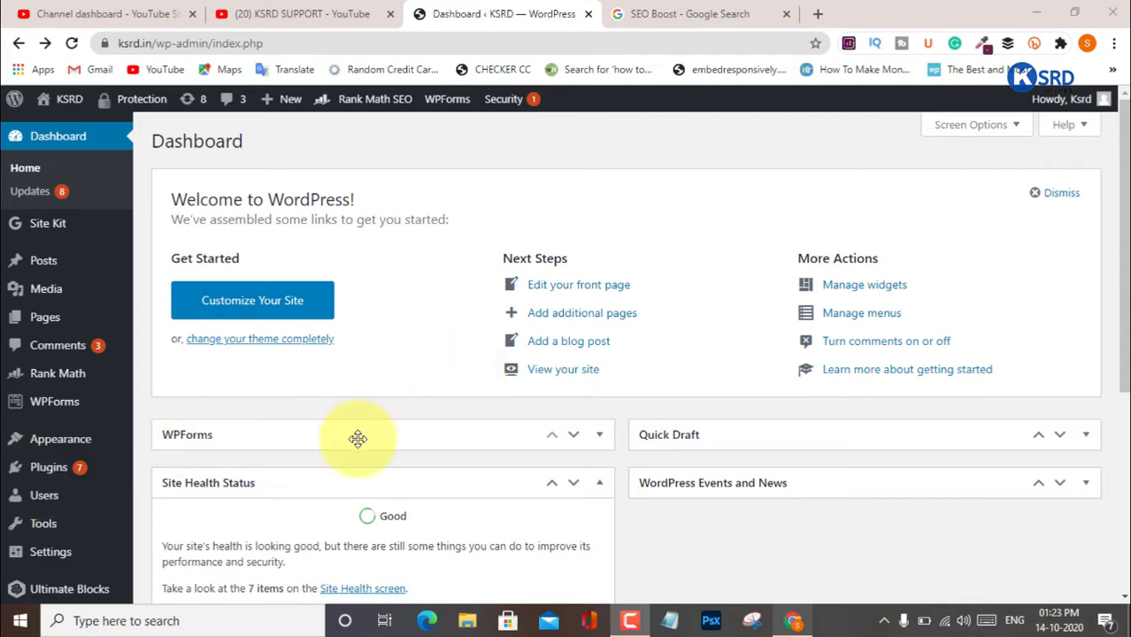
mouse_move(40, 473)
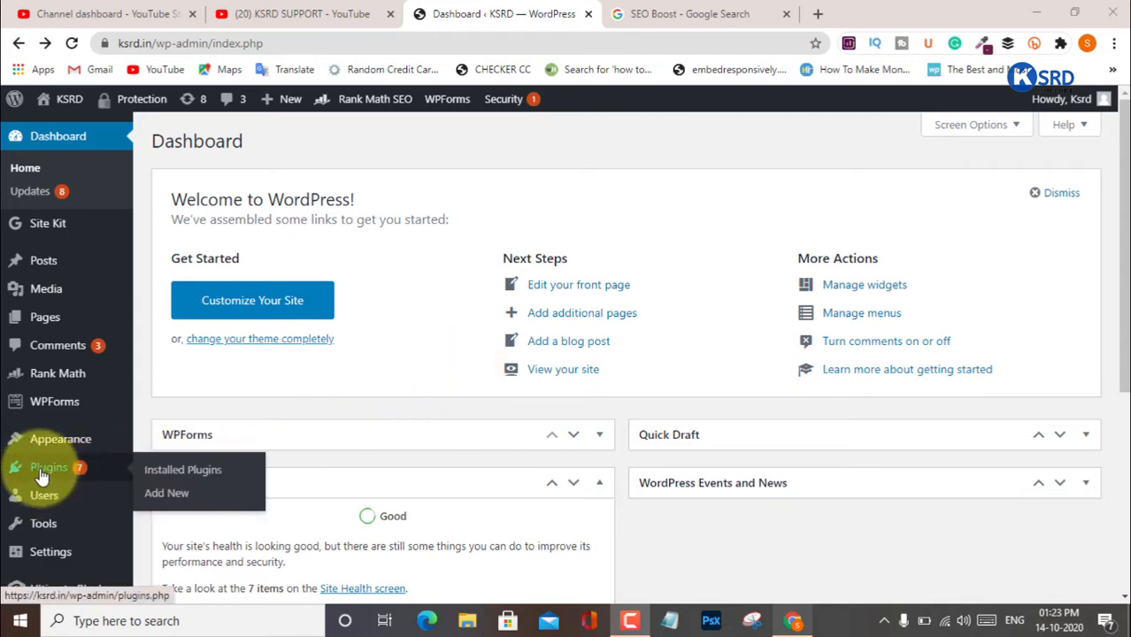
click(175, 499)
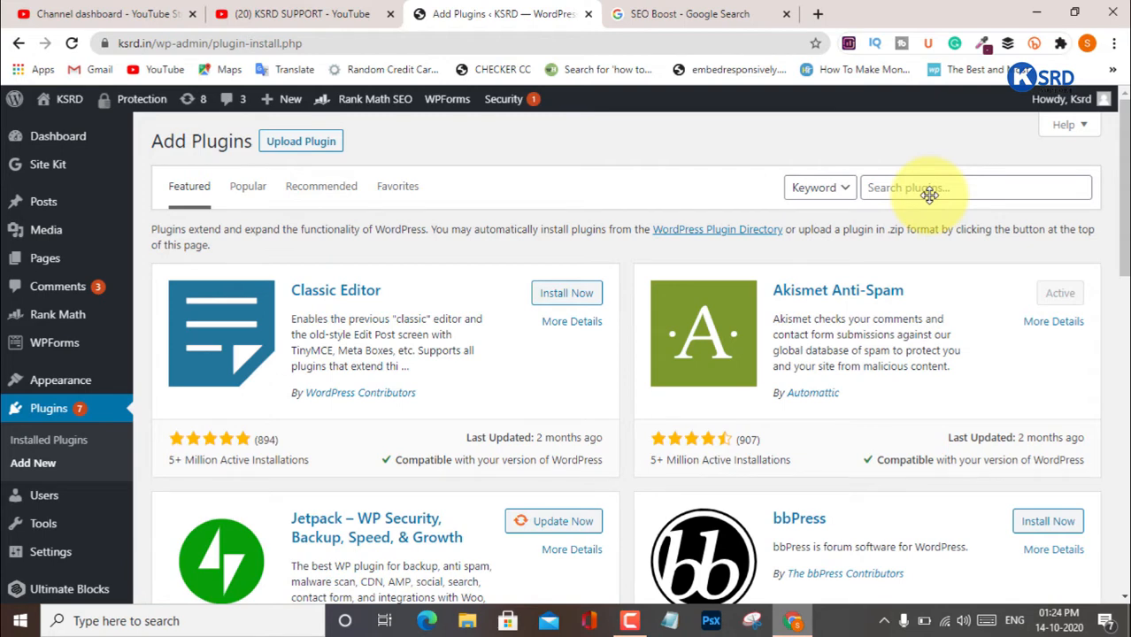
click(912, 187)
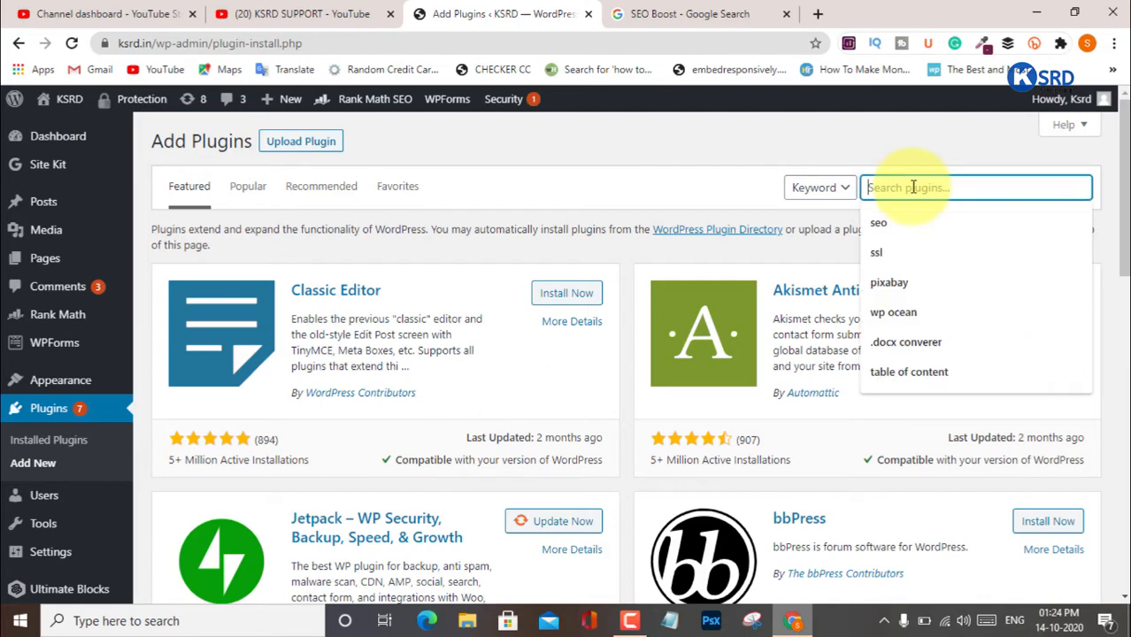
click(888, 222)
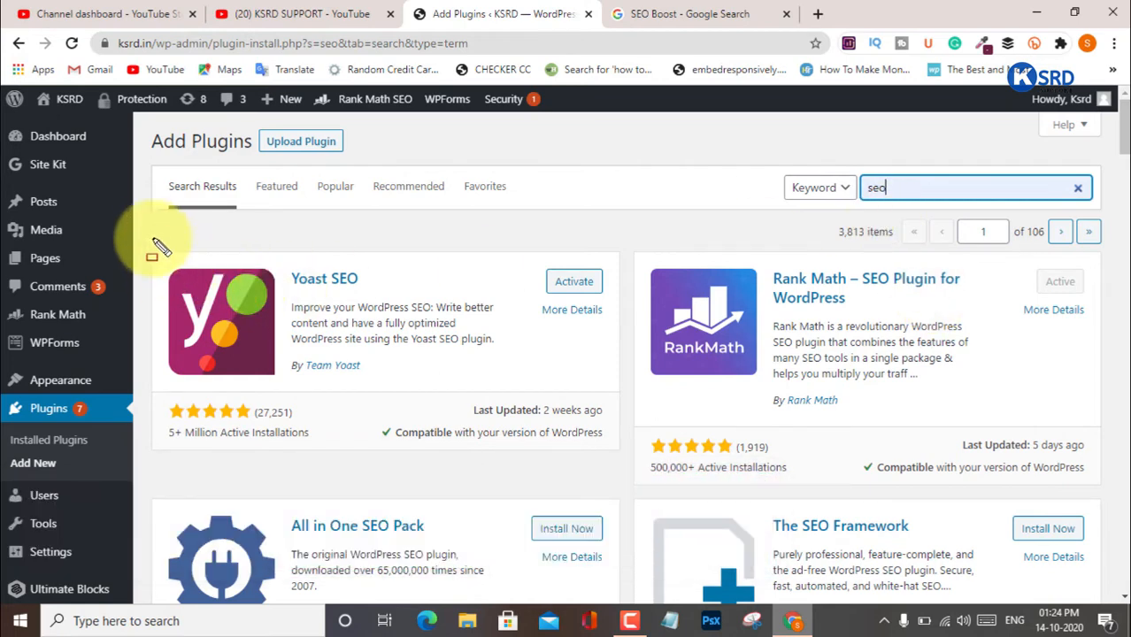
Examine the SEO plugin search results, comparing the Yoast SEO and Rank Math entries and their activation status
mouse_move(145, 230)
mouse_down()
mouse_move(629, 455)
mouse_move(645, 476)
mouse_up()
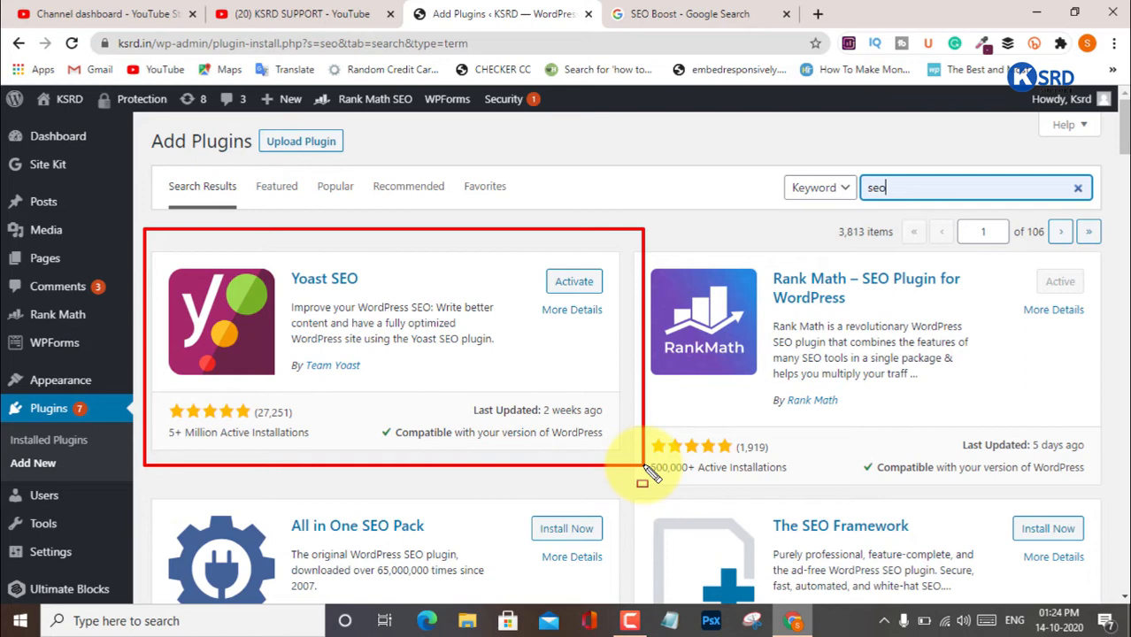
mouse_move(651, 222)
mouse_down()
mouse_move(670, 270)
mouse_move(1026, 600)
mouse_move(1121, 527)
mouse_move(1124, 489)
mouse_up()
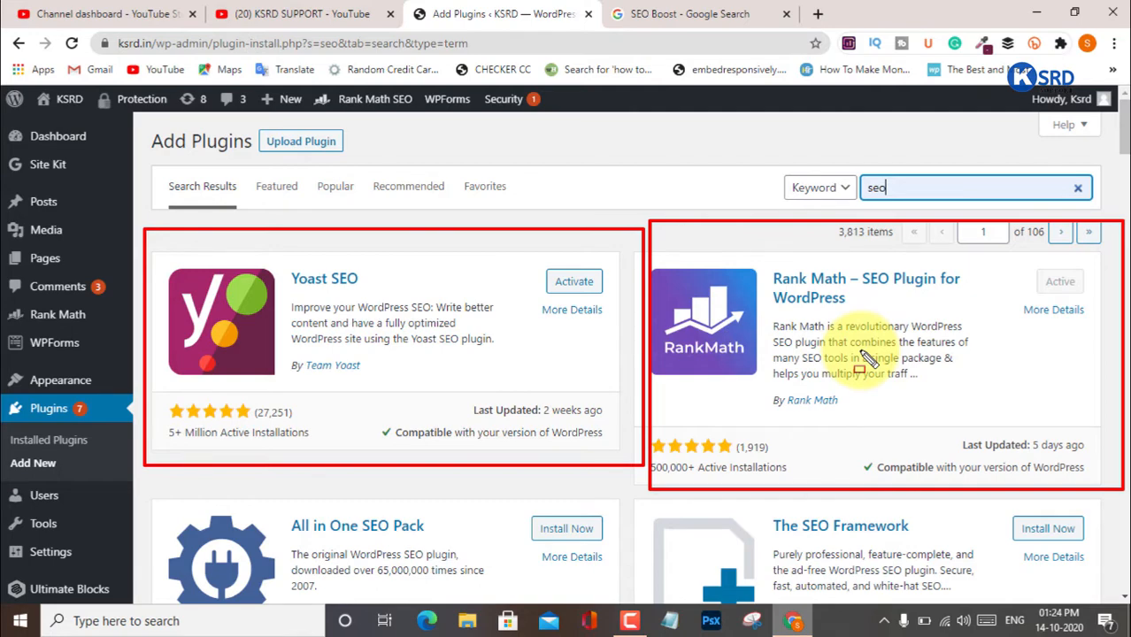
key(Escape)
scroll(867, 359, down, 3)
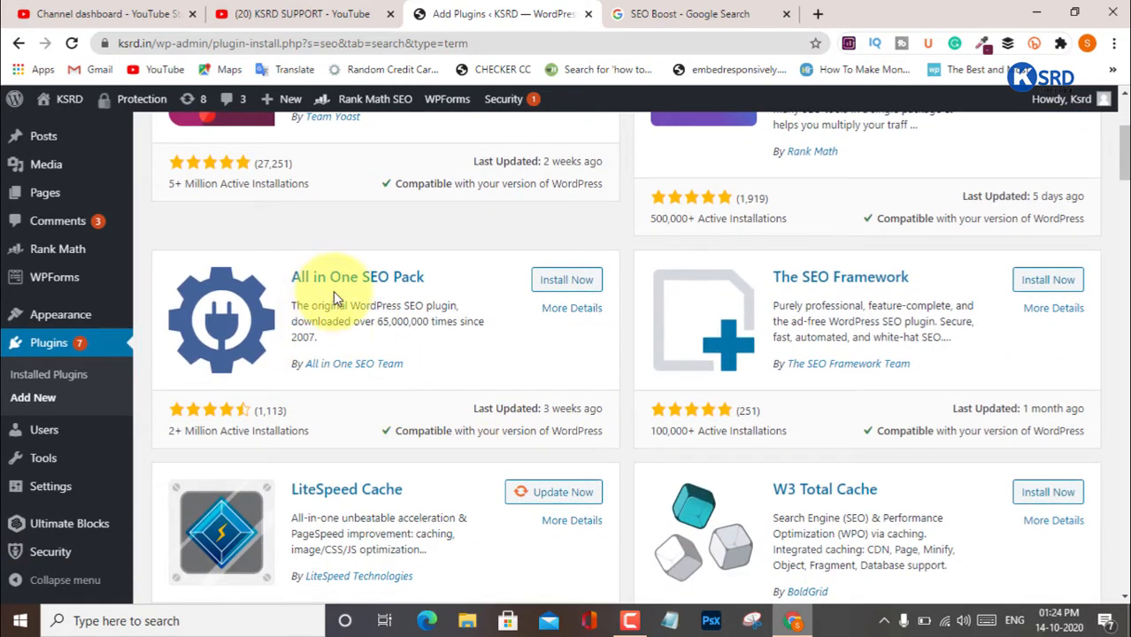
scroll(442, 354, up, 2)
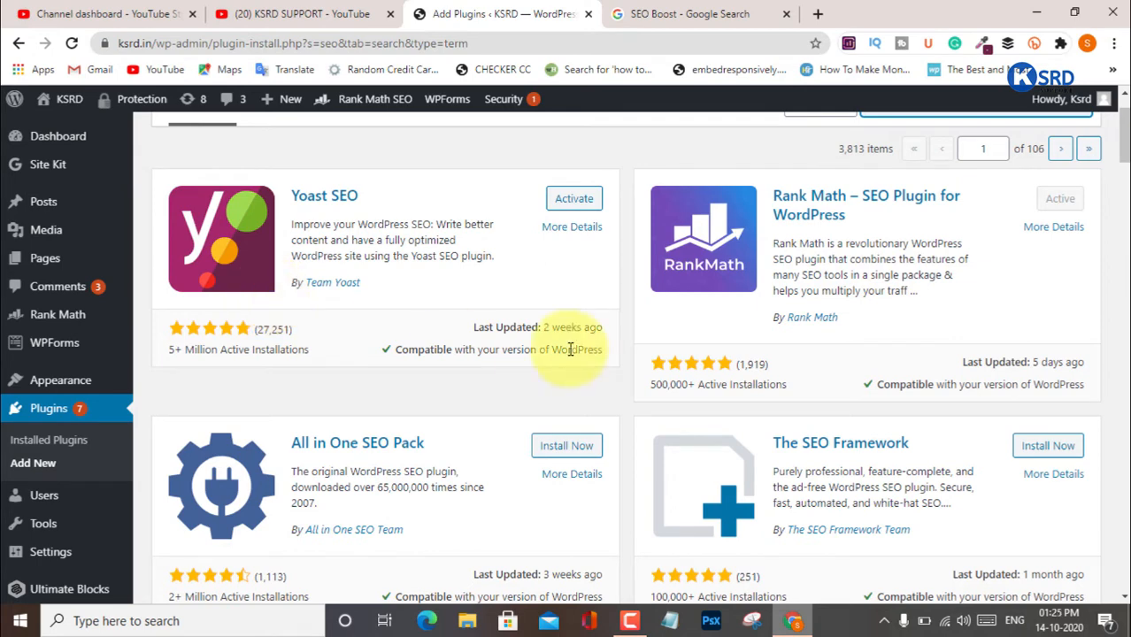
scroll(660, 341, up, 1)
scroll(655, 336, down, 1)
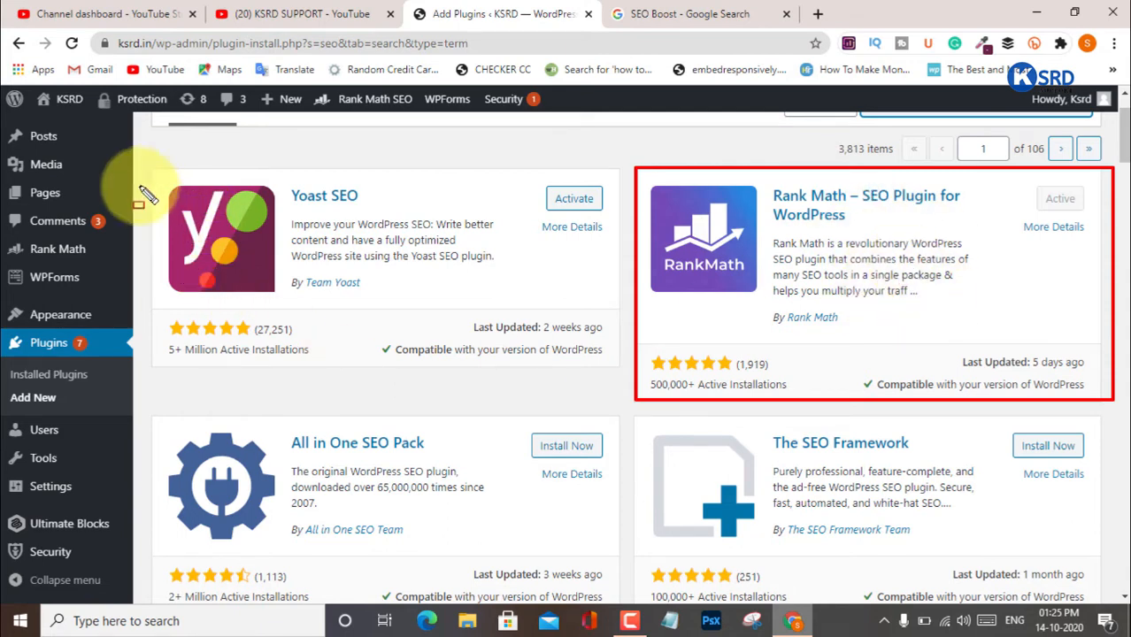
mouse_move(140, 166)
mouse_down()
mouse_move(593, 265)
mouse_move(639, 384)
mouse_move(621, 391)
mouse_up()
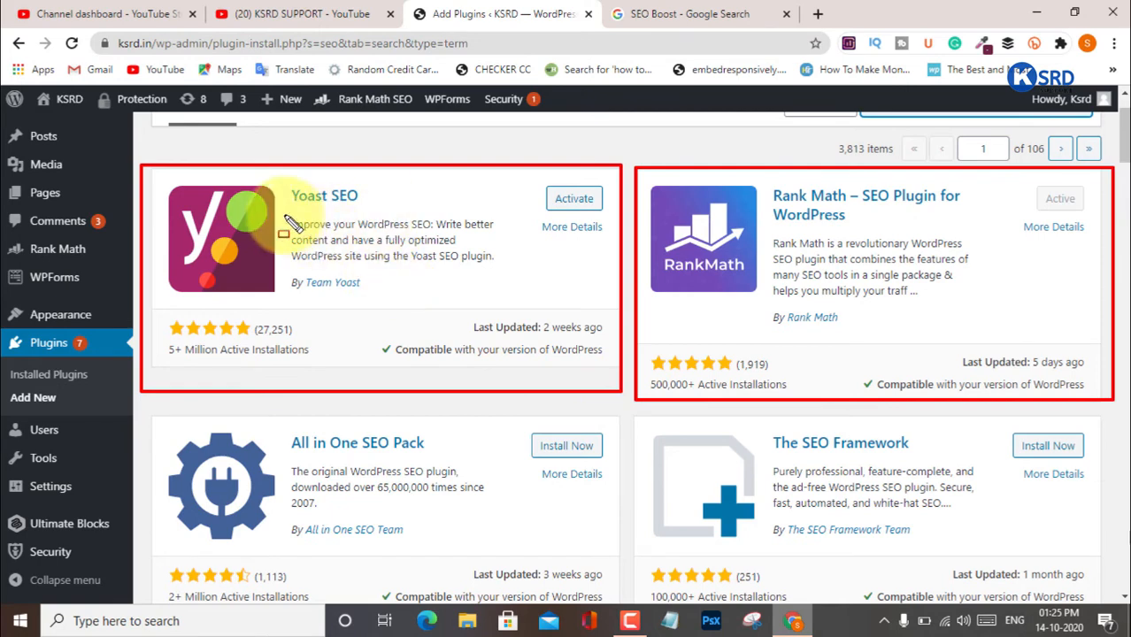
drag(276, 169, 377, 222)
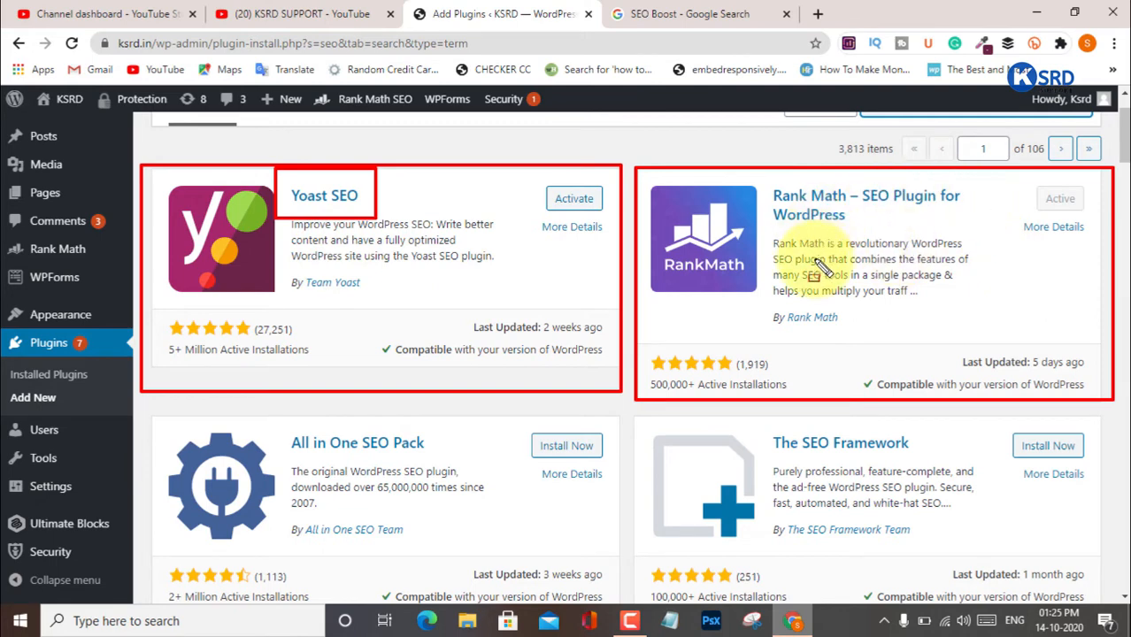
mouse_move(765, 223)
mouse_down()
mouse_move(806, 252)
mouse_move(938, 305)
mouse_move(978, 303)
mouse_up()
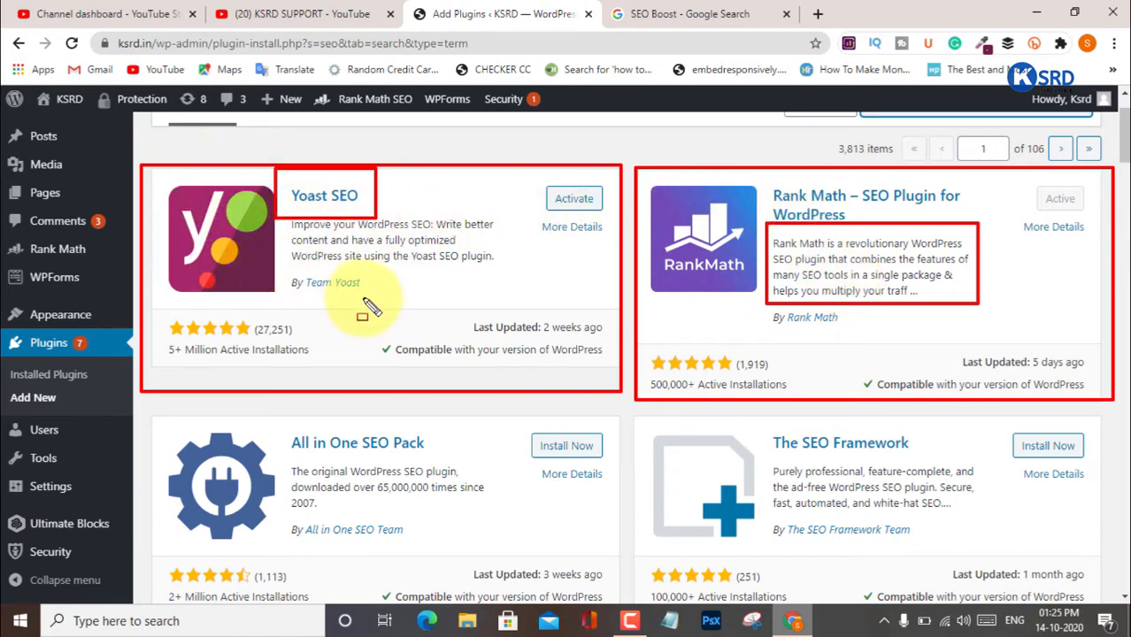
drag(380, 359, 544, 217)
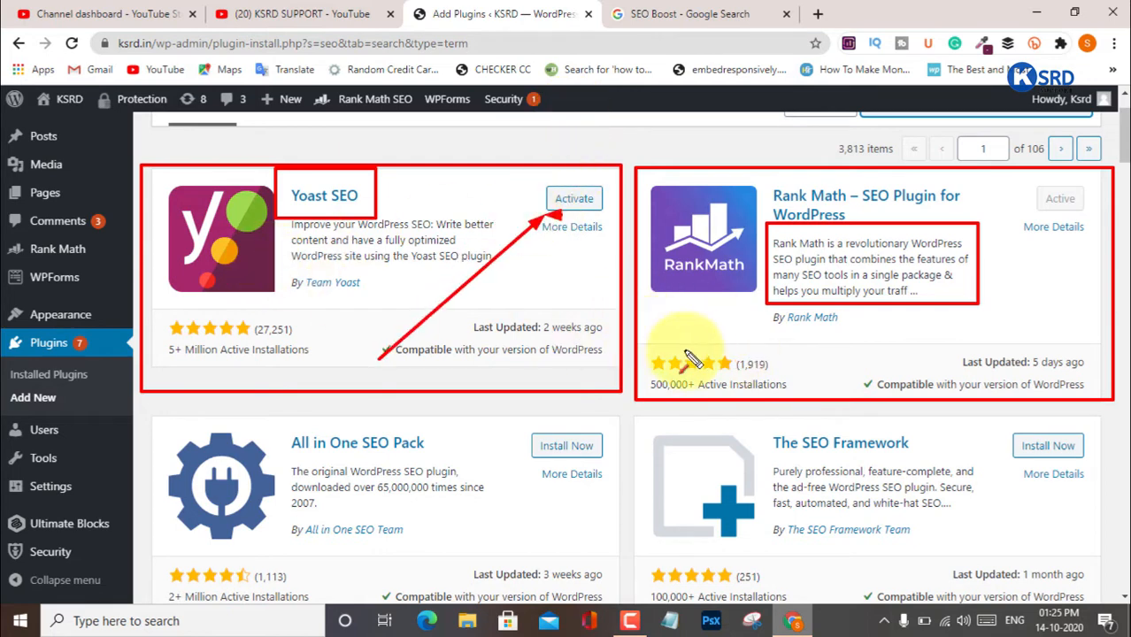
mouse_move(848, 336)
mouse_down()
mouse_move(942, 219)
mouse_move(1022, 212)
mouse_up()
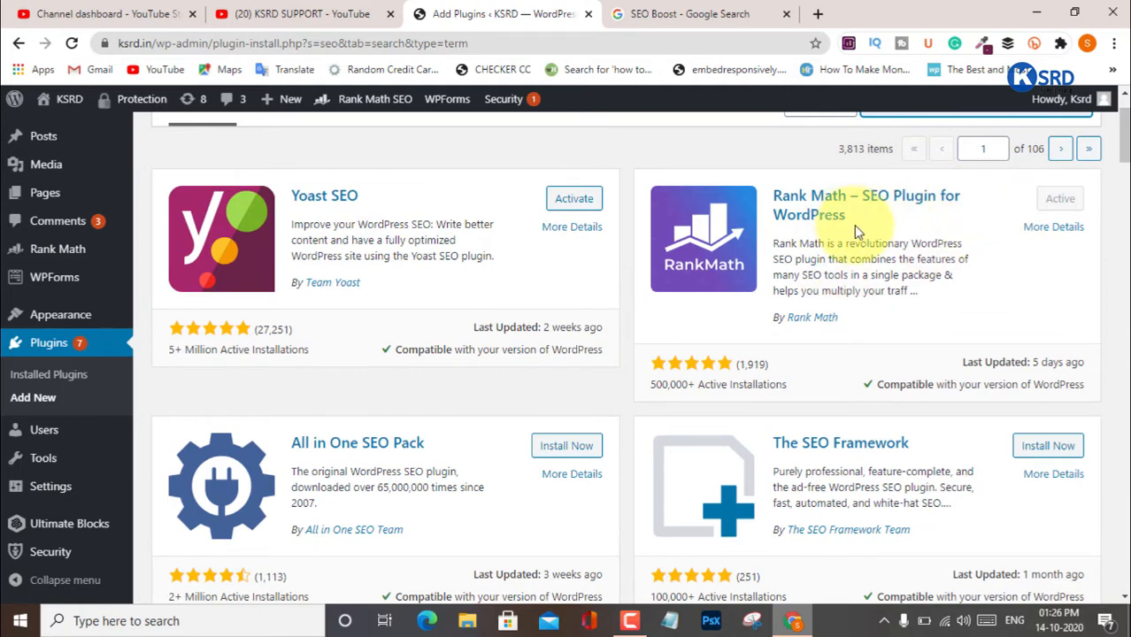
scroll(508, 296, down, 1)
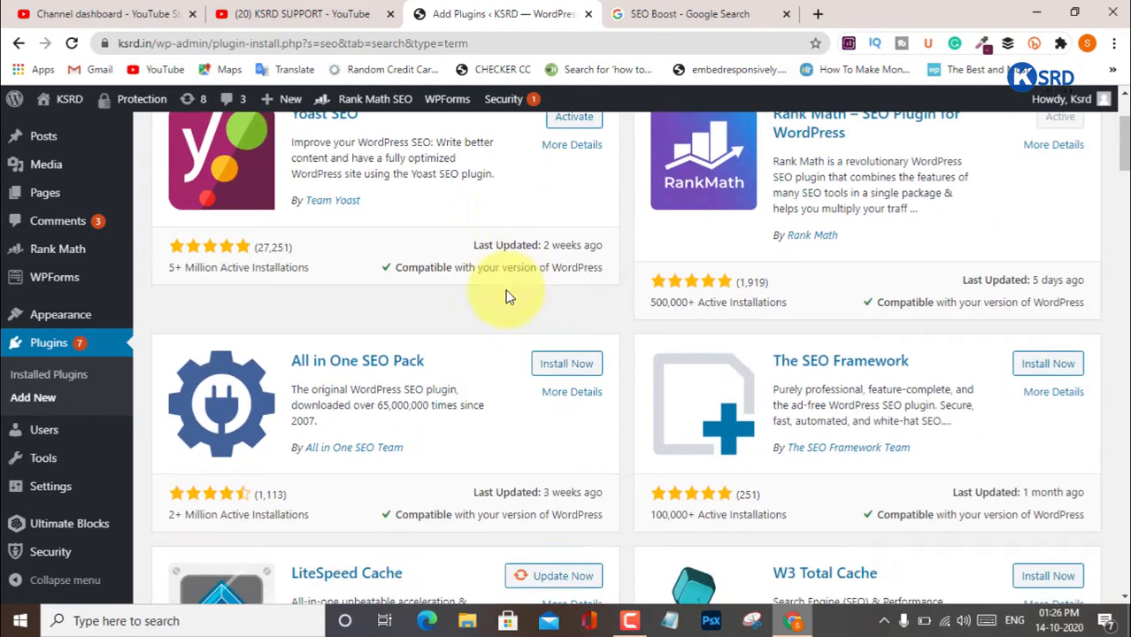
scroll(797, 292, up, 2)
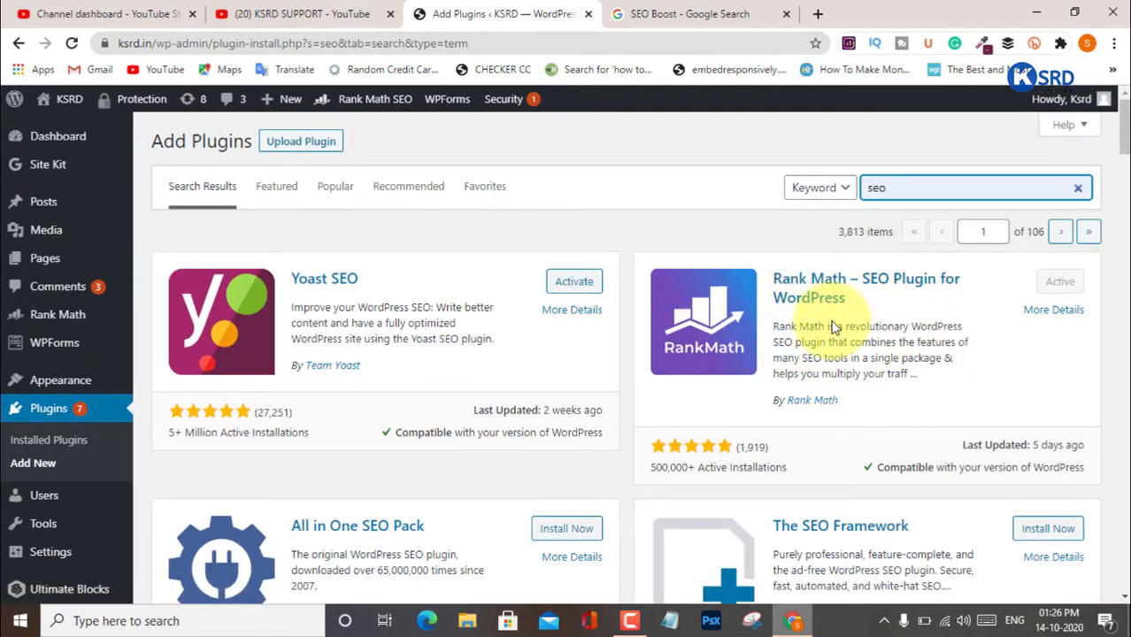
key(ctrl+shift+d)
drag(426, 524, 1036, 289)
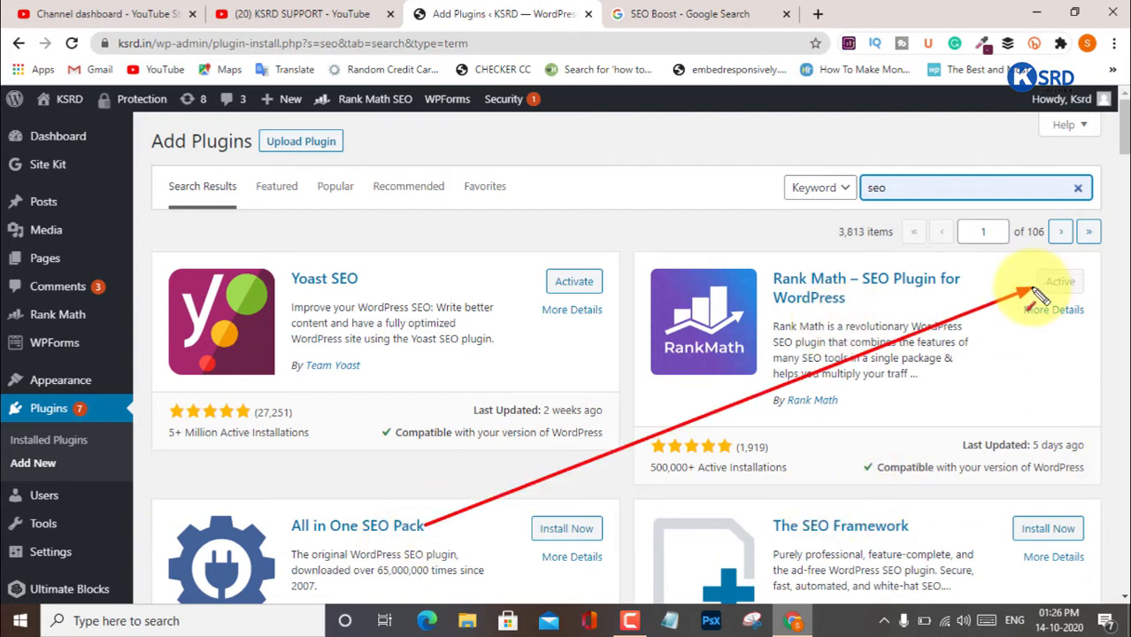
key(ctrl+z)
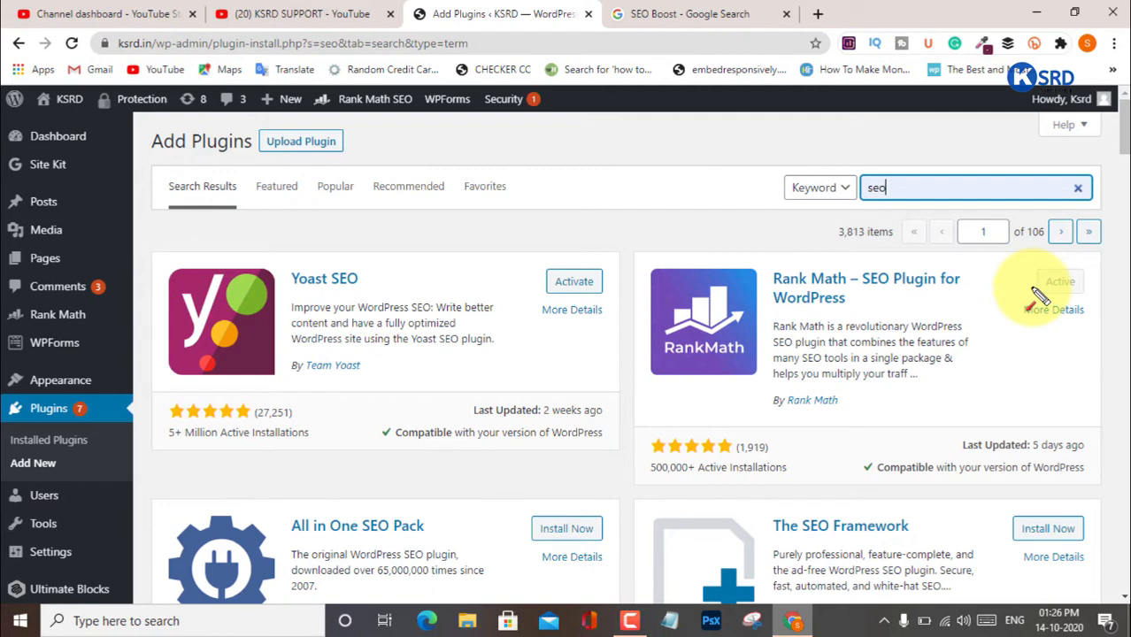
mouse_move(501, 488)
mouse_down()
mouse_move(941, 353)
mouse_move(969, 372)
mouse_move(1028, 295)
mouse_up()
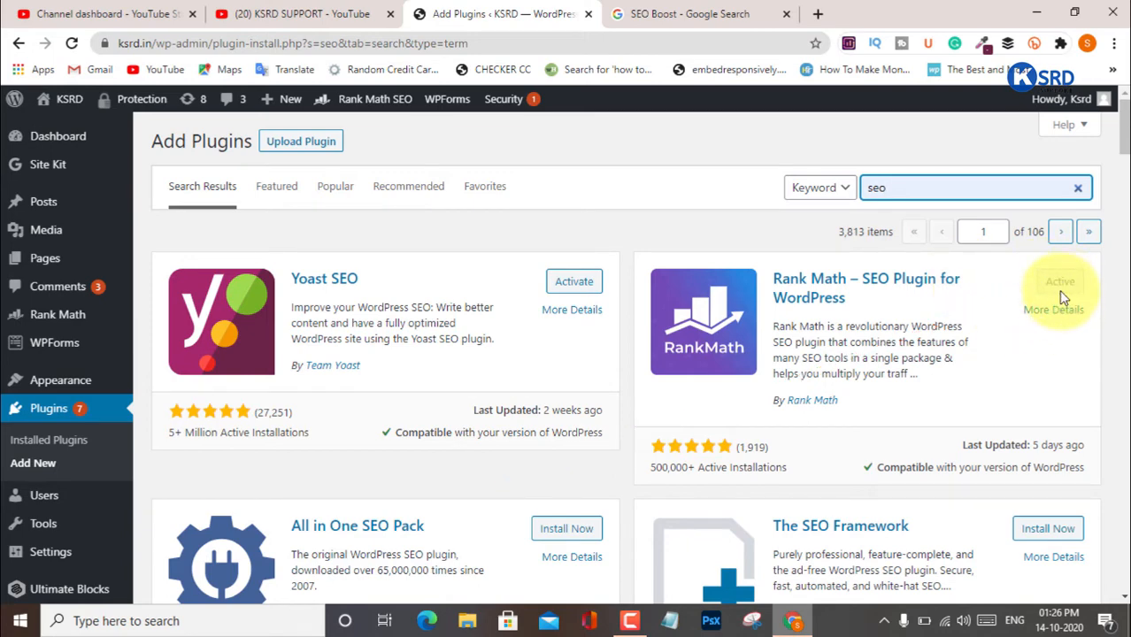
Open the Rank Math dashboard and launch its Setup Wizard
mouse_move(53, 323)
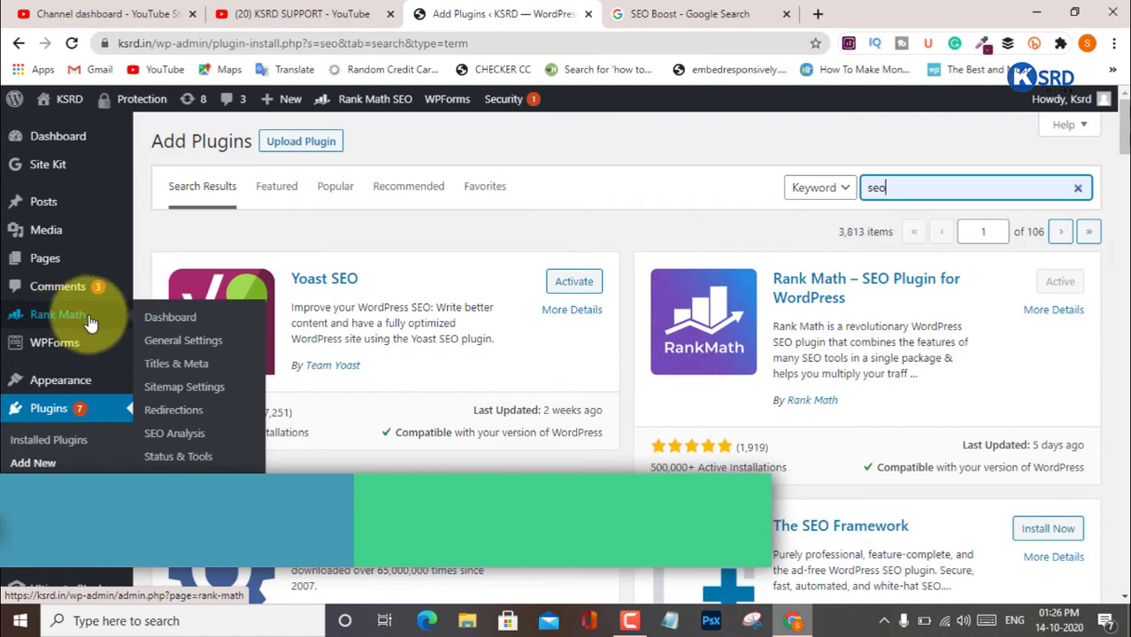
click(197, 320)
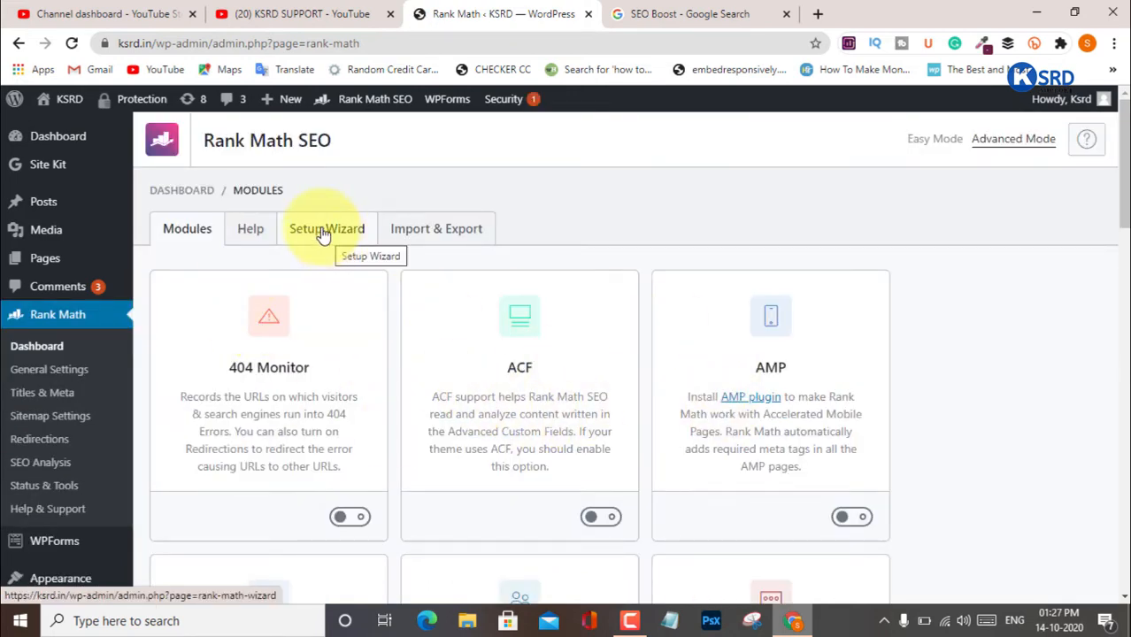
scroll(560, 435, down, 2)
scroll(435, 396, up, 2)
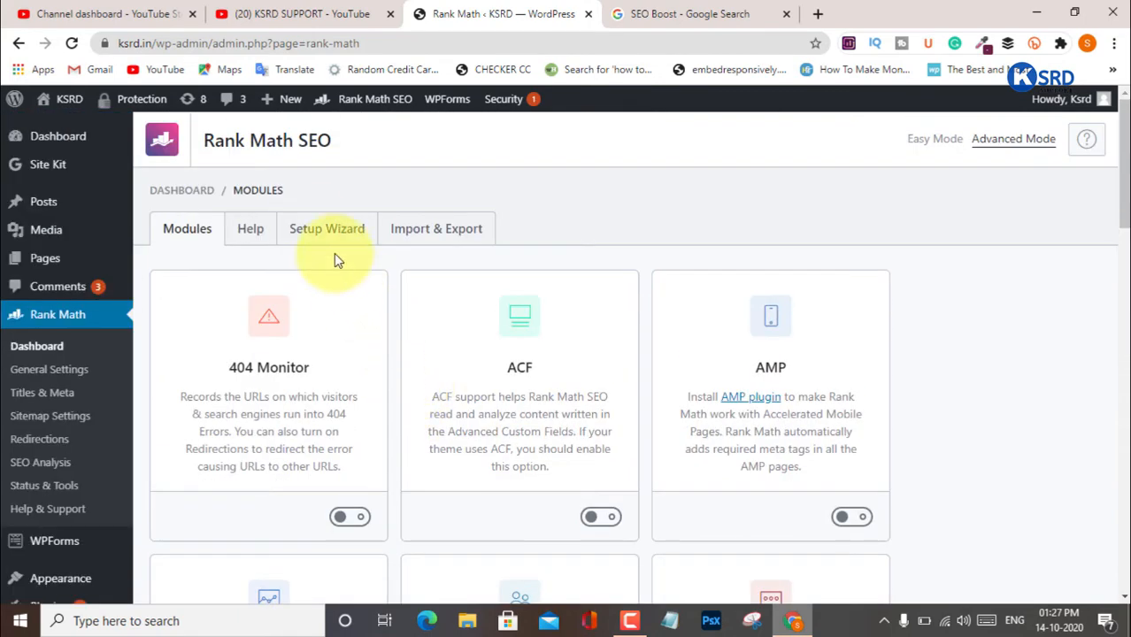
click(312, 232)
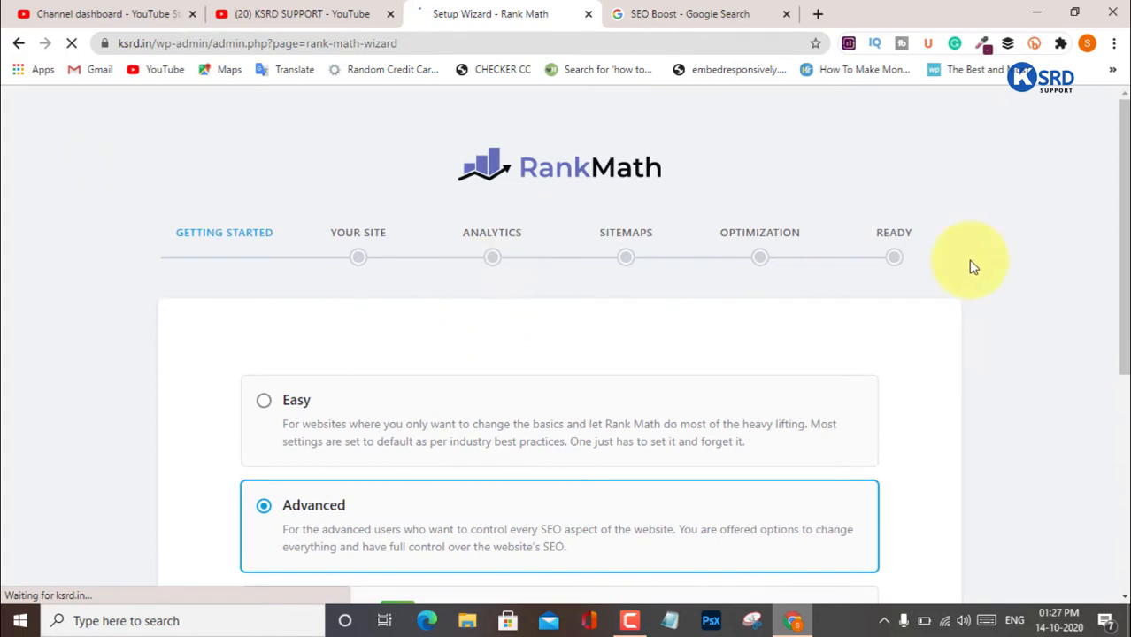
Review the Easy, Advanced and Custom Mode options on the wizard's Getting Started page
scroll(888, 467, down, 4)
scroll(571, 346, up, 4)
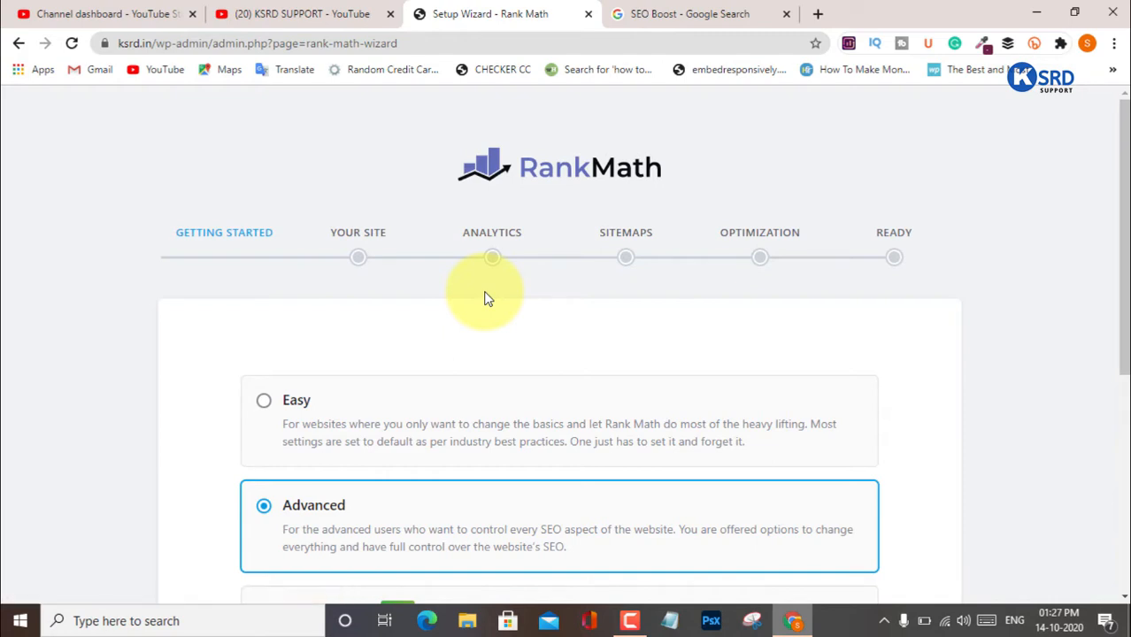
scroll(346, 295, down, 4)
scroll(366, 298, up, 3)
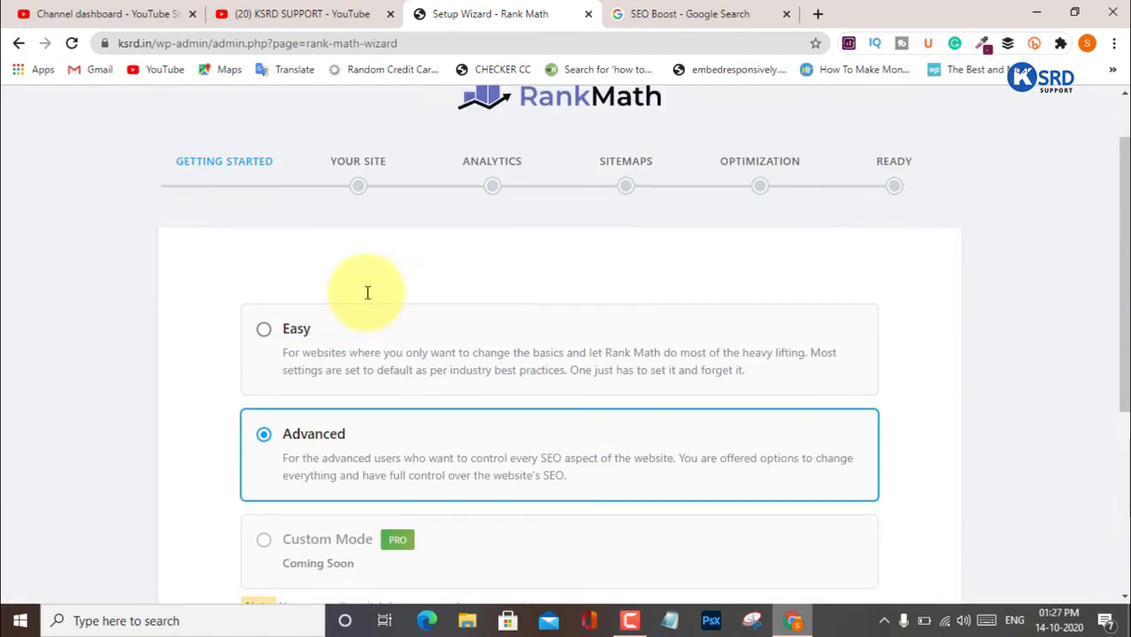
scroll(449, 323, down, 2)
scroll(448, 315, up, 2)
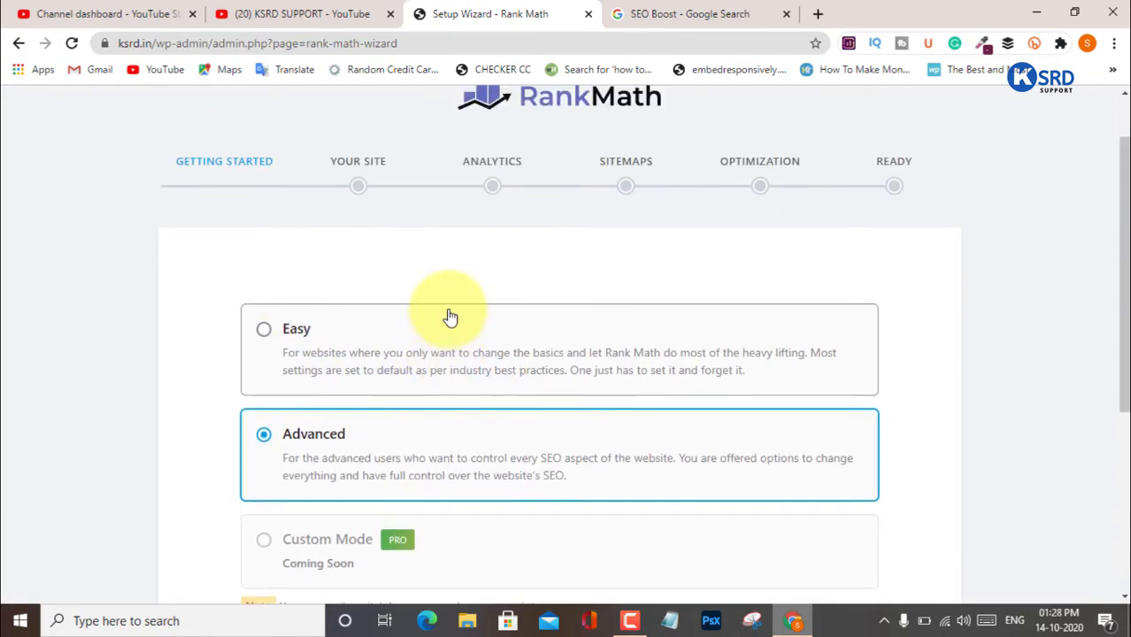
scroll(451, 316, down, 2)
scroll(450, 315, up, 2)
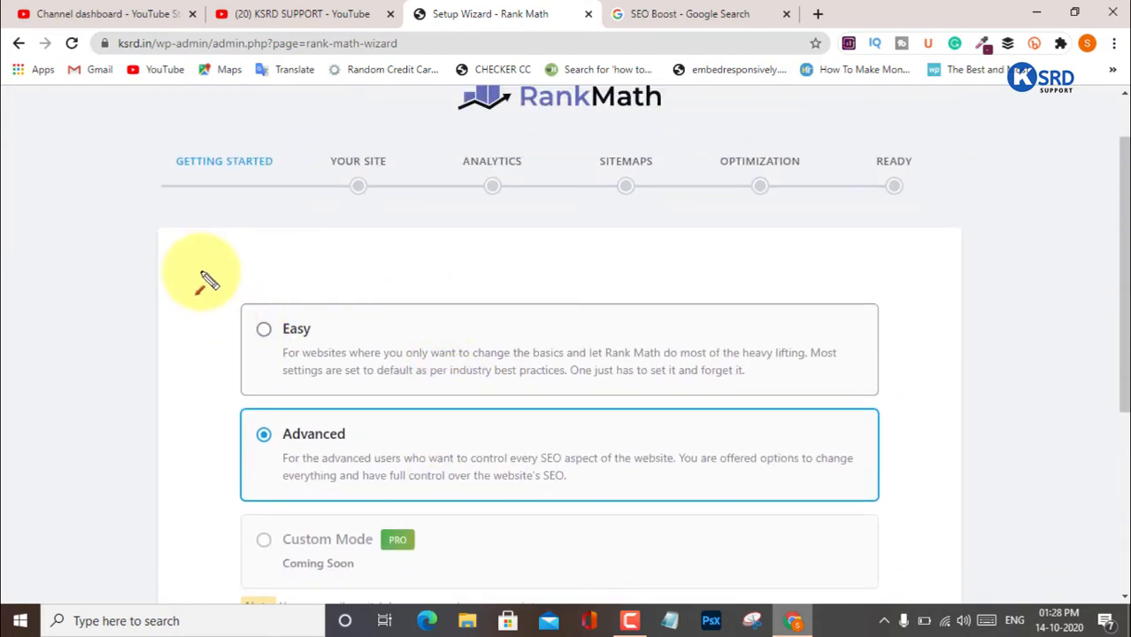
mouse_move(201, 272)
mouse_down()
mouse_move(883, 379)
mouse_move(325, 452)
mouse_move(217, 336)
mouse_move(254, 311)
mouse_up()
drag(177, 348, 263, 428)
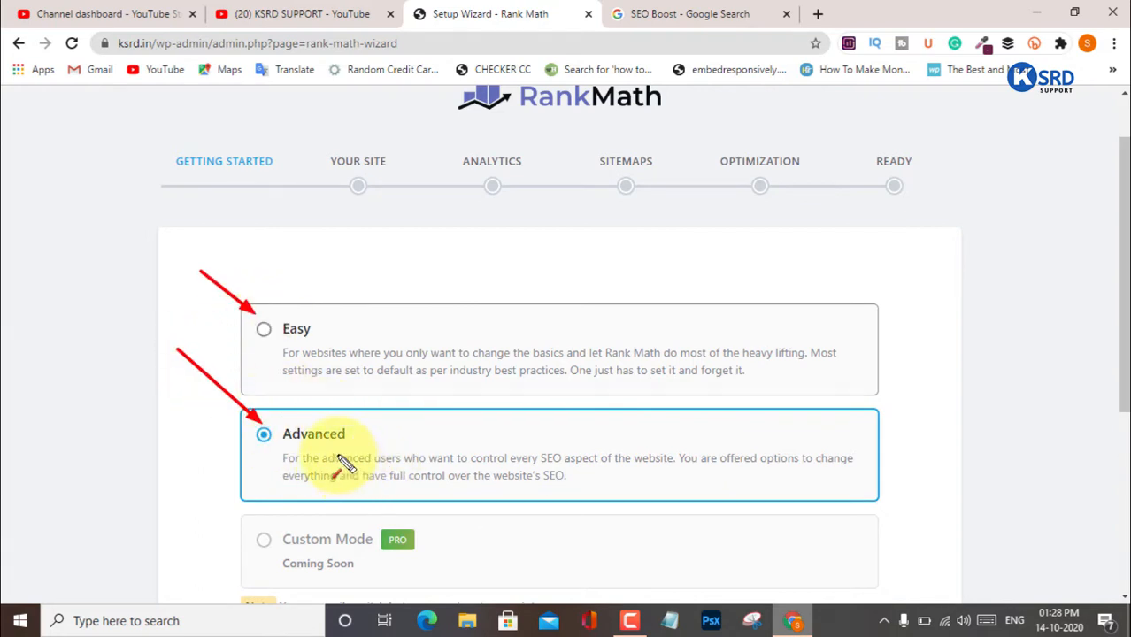
key(Escape)
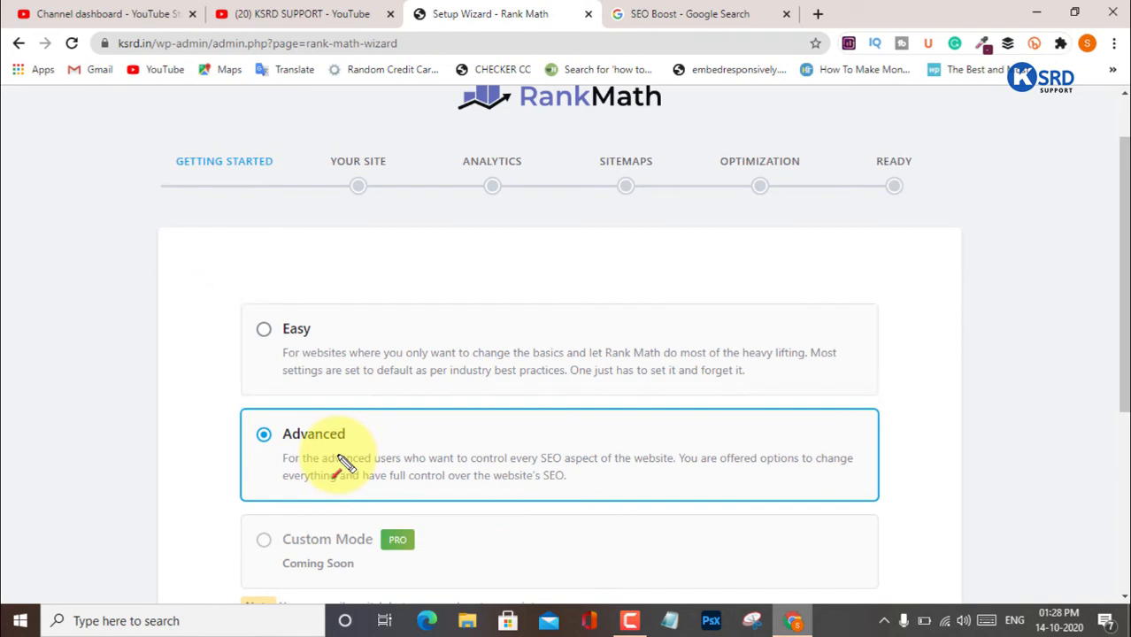
Choose the Advanced setup mode and continue to the wizard's Your Site page
click(264, 330)
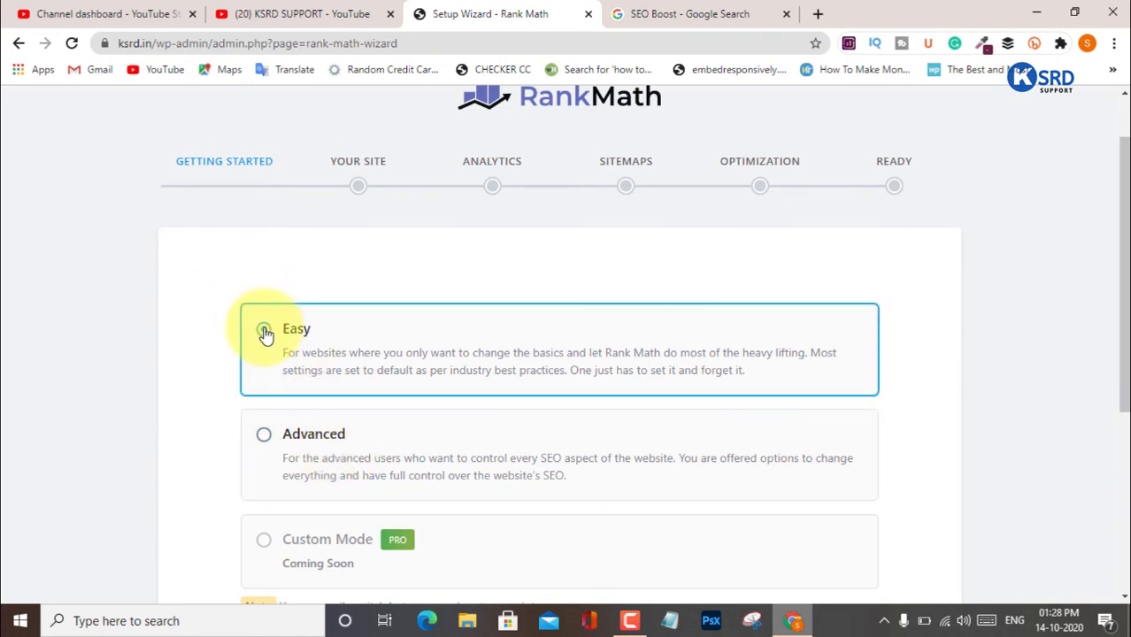
click(263, 436)
scroll(428, 452, down, 1)
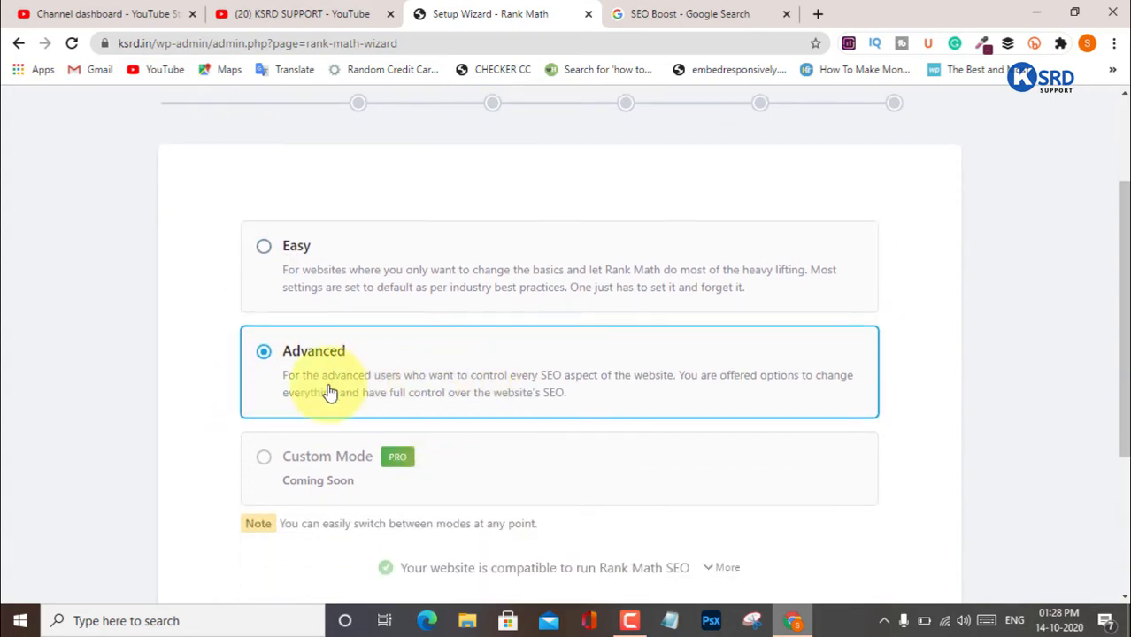
scroll(557, 372, down, 2)
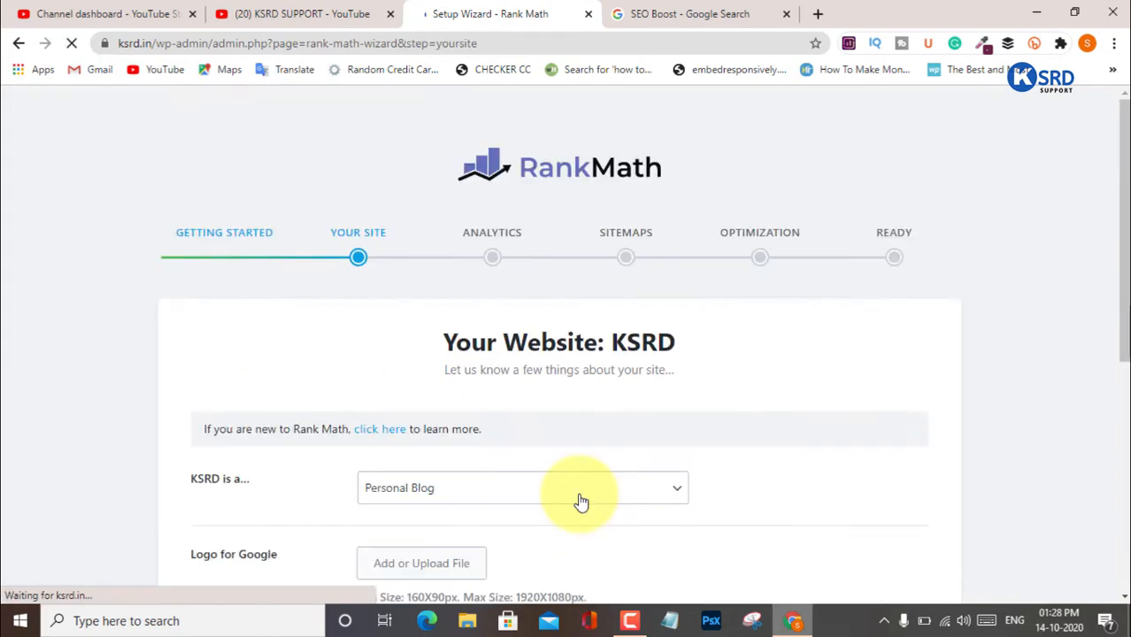
Set the site type to Community Blog/News Site and the business type to Local Business
scroll(646, 425, down, 1)
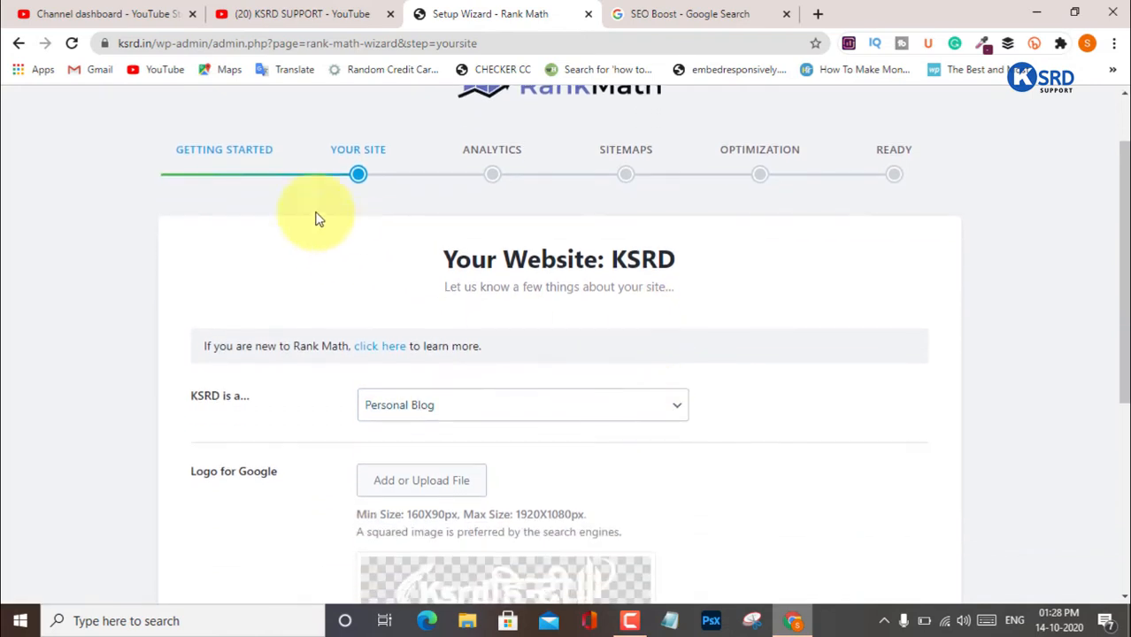
scroll(489, 329, down, 1)
click(449, 331)
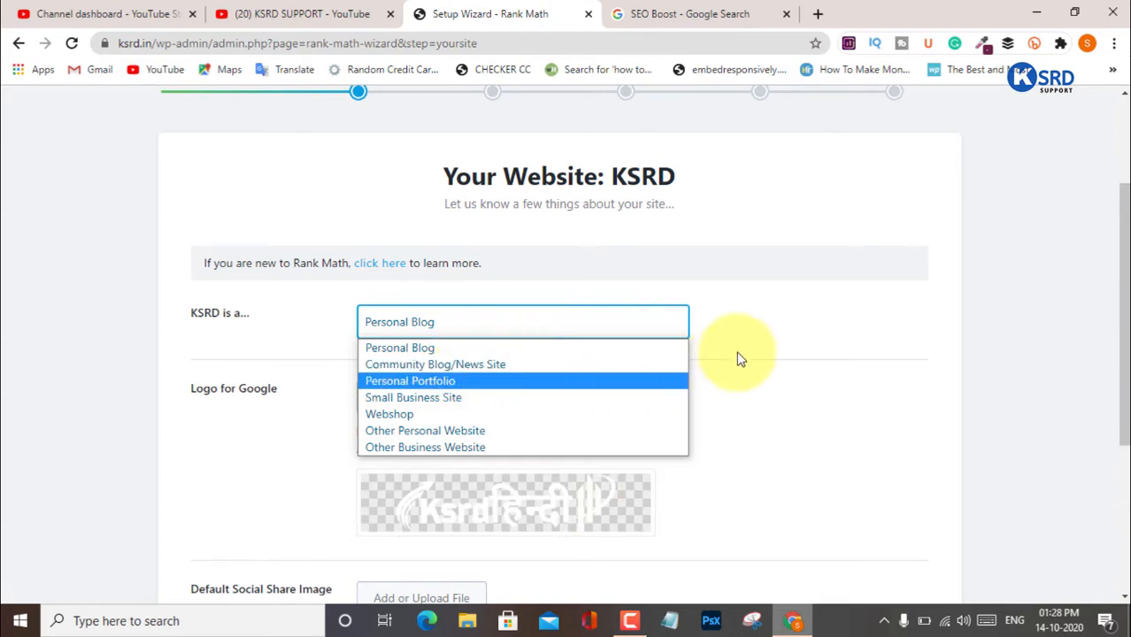
click(520, 364)
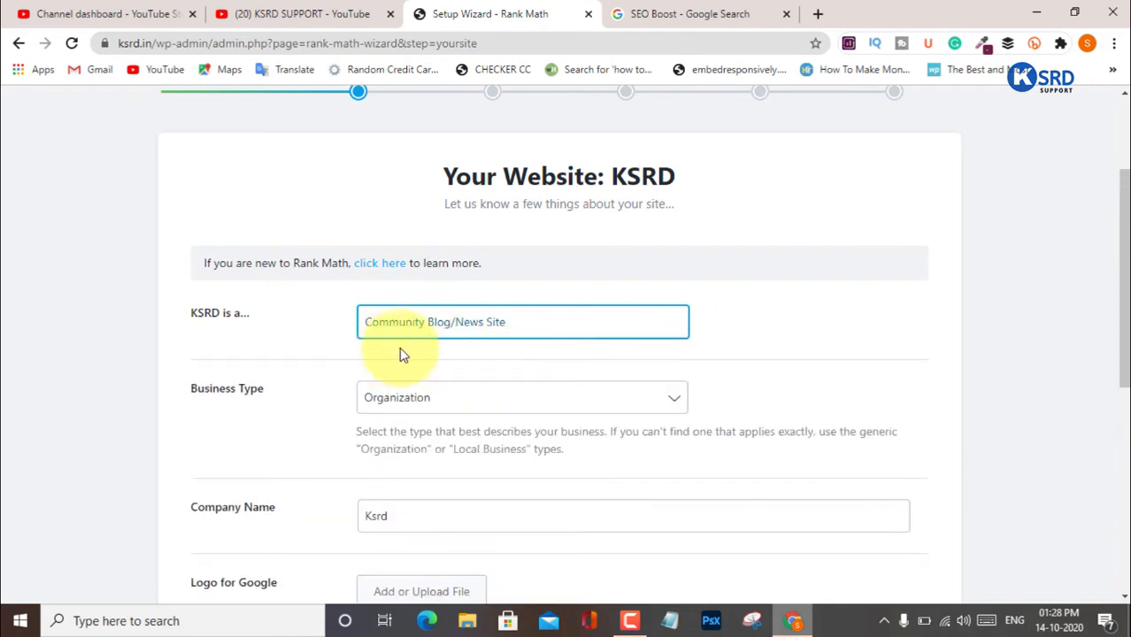
click(532, 399)
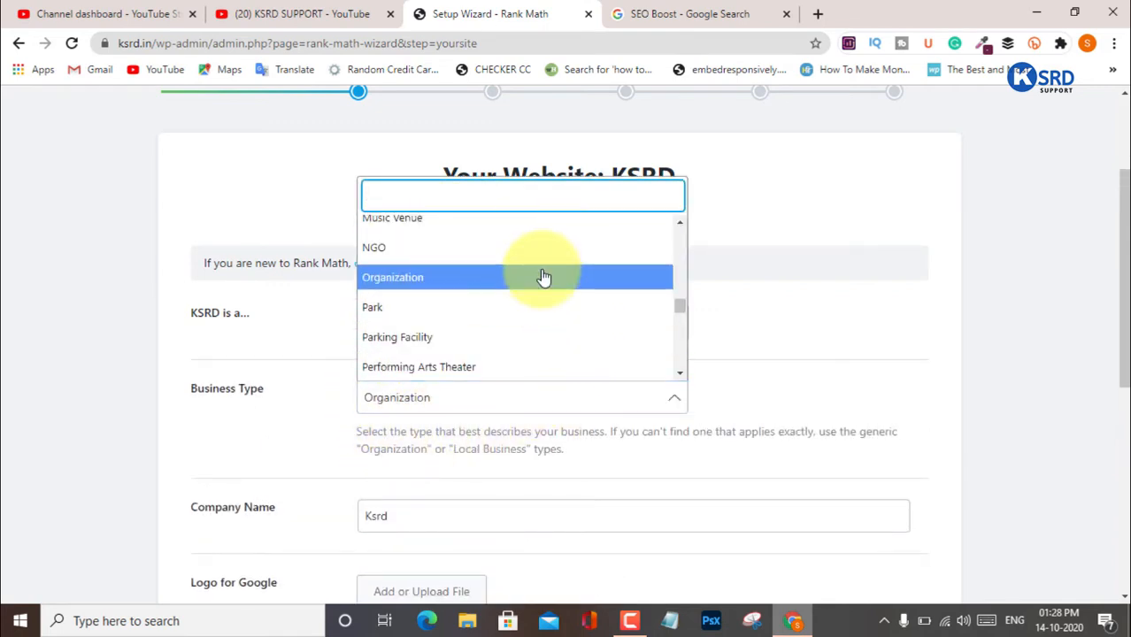
scroll(412, 283, up, 3)
scroll(420, 288, up, 2)
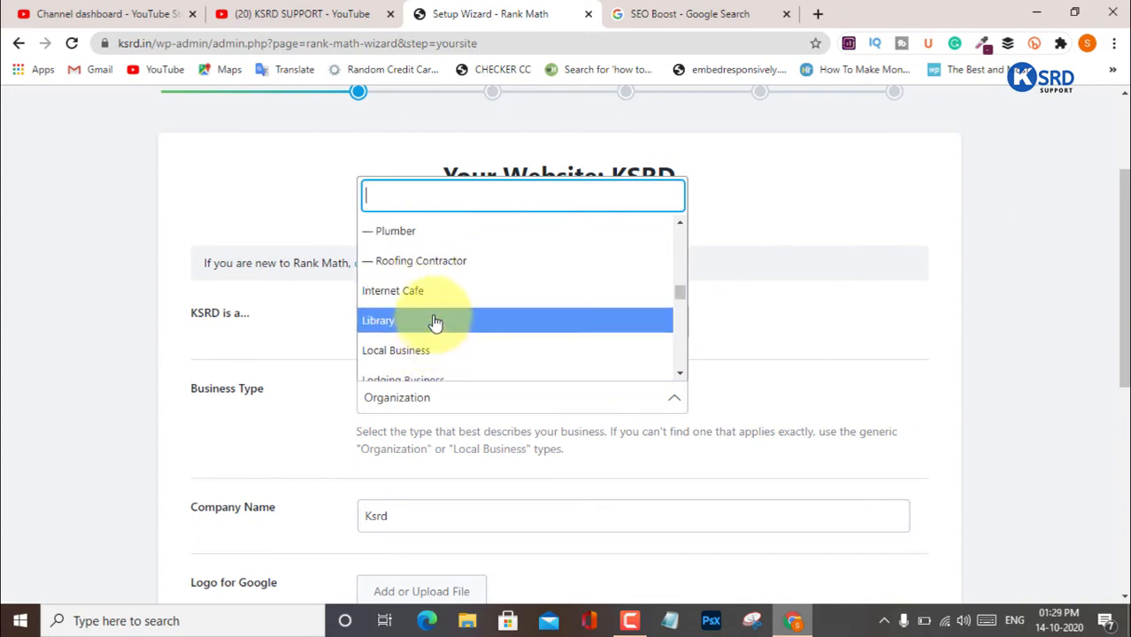
click(440, 351)
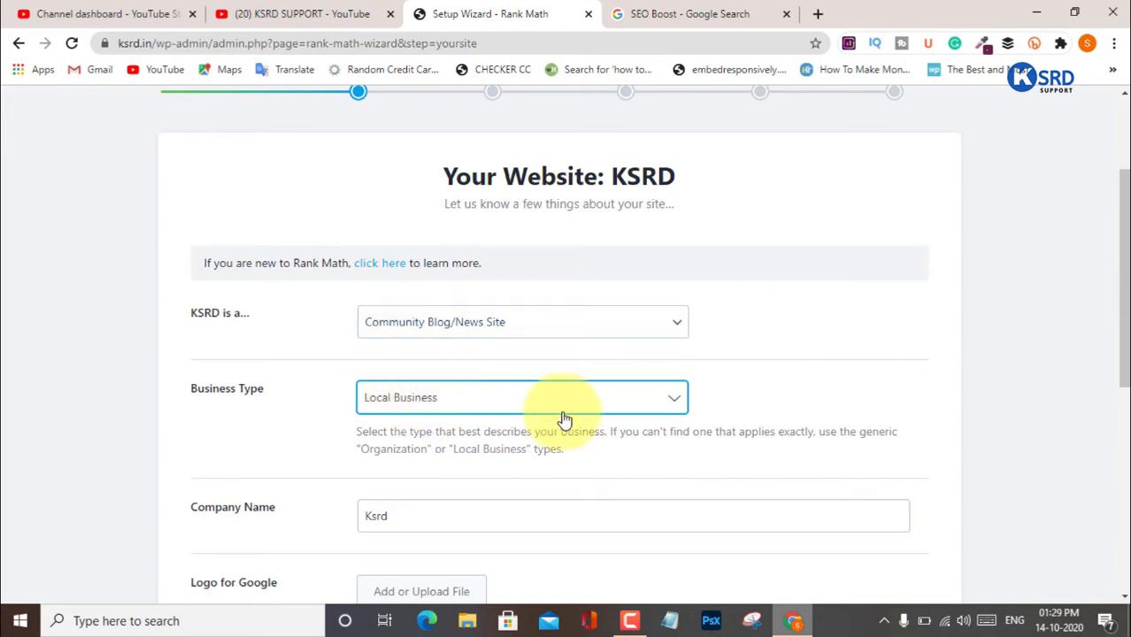
Review the Company Name, Logo for Google and Default Social Share Image settings on the Your Site page
scroll(563, 421, down, 3)
drag(432, 264, 286, 279)
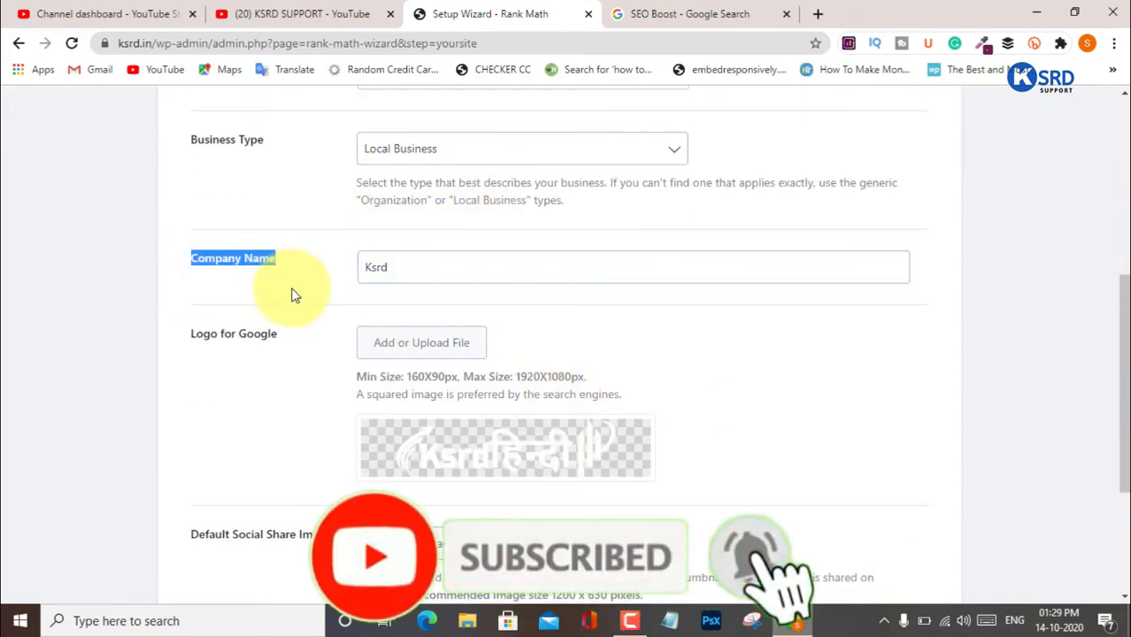
click(293, 289)
drag(401, 273, 206, 275)
click(205, 276)
click(323, 280)
scroll(323, 279, up, 2)
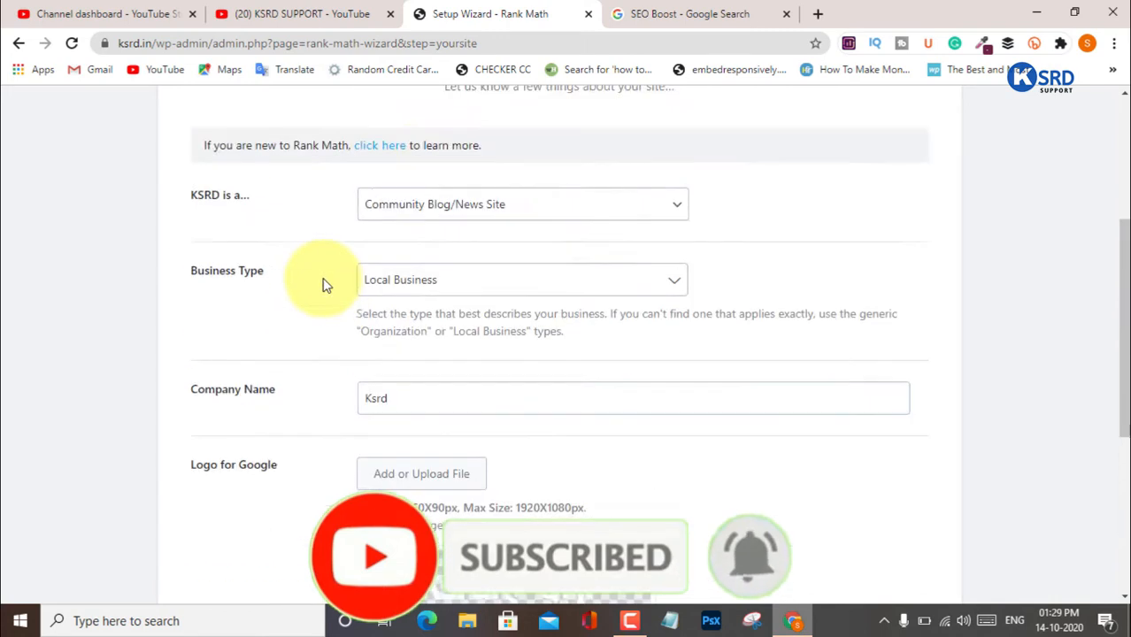
scroll(444, 353, up, 2)
scroll(283, 336, down, 6)
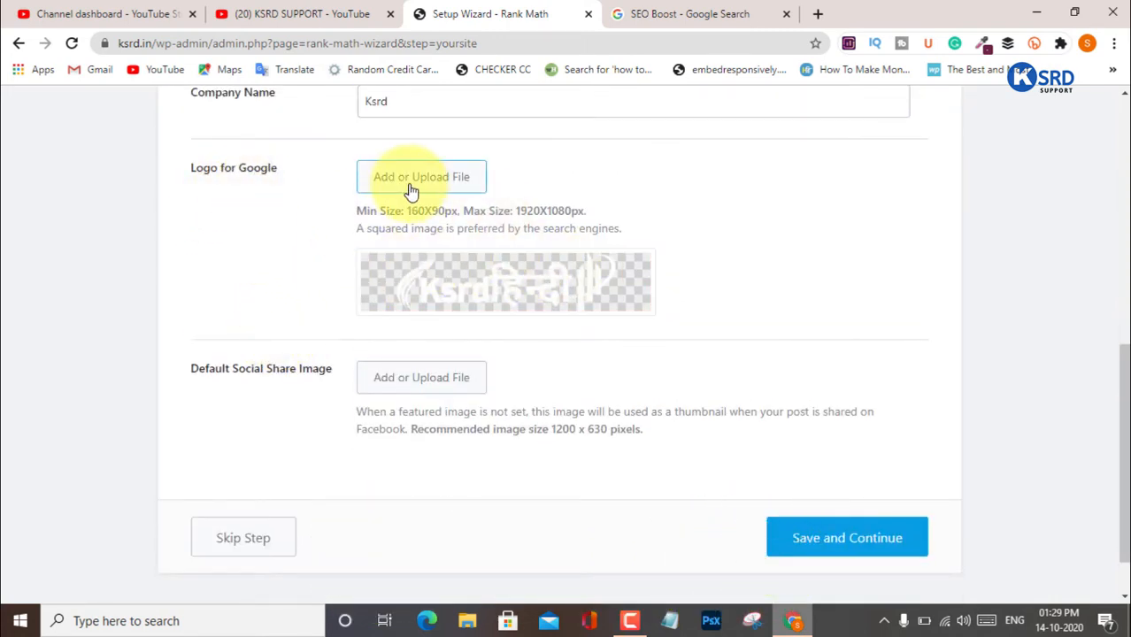
mouse_move(440, 317)
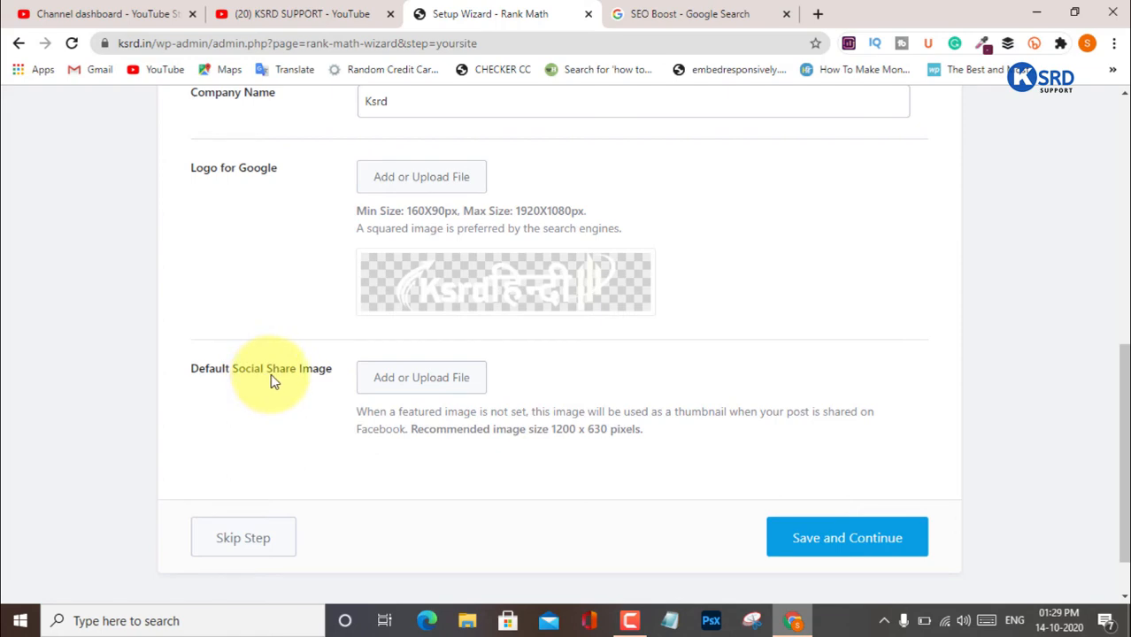
drag(273, 381, 324, 386)
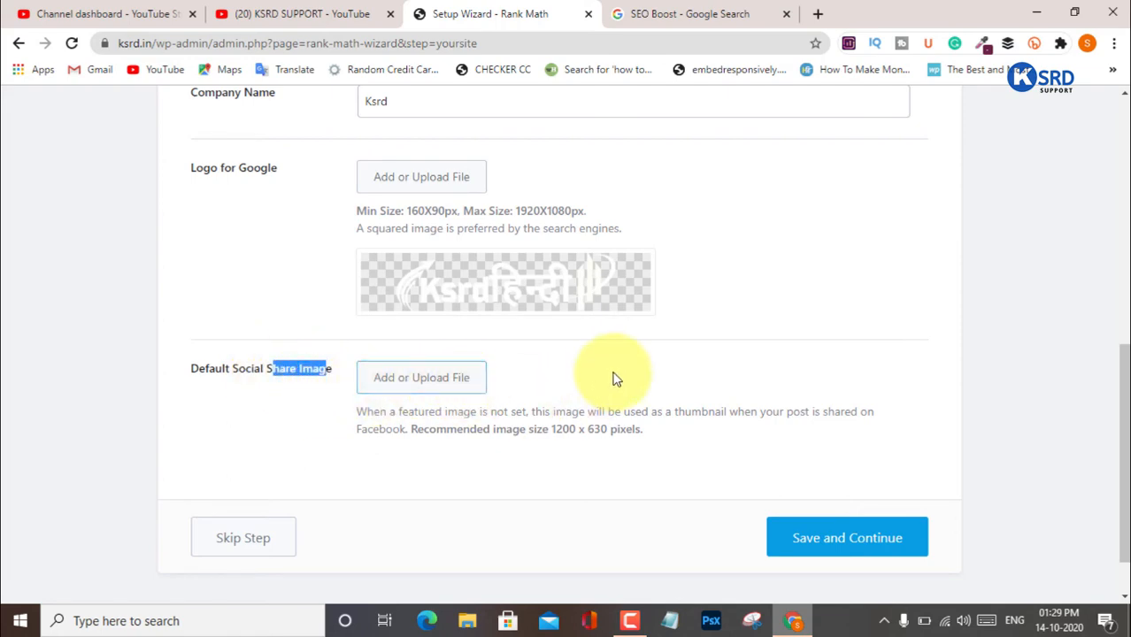
Set the site type to Personal Blog on the Your Site page
scroll(613, 378, up, 5)
click(502, 327)
click(469, 347)
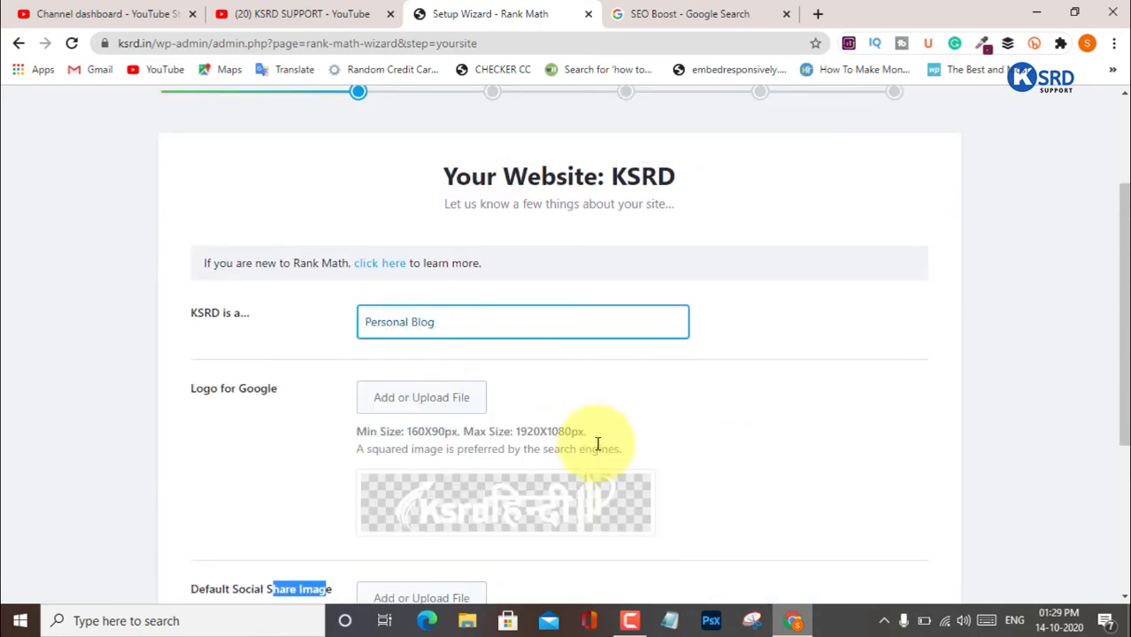
scroll(603, 438, down, 4)
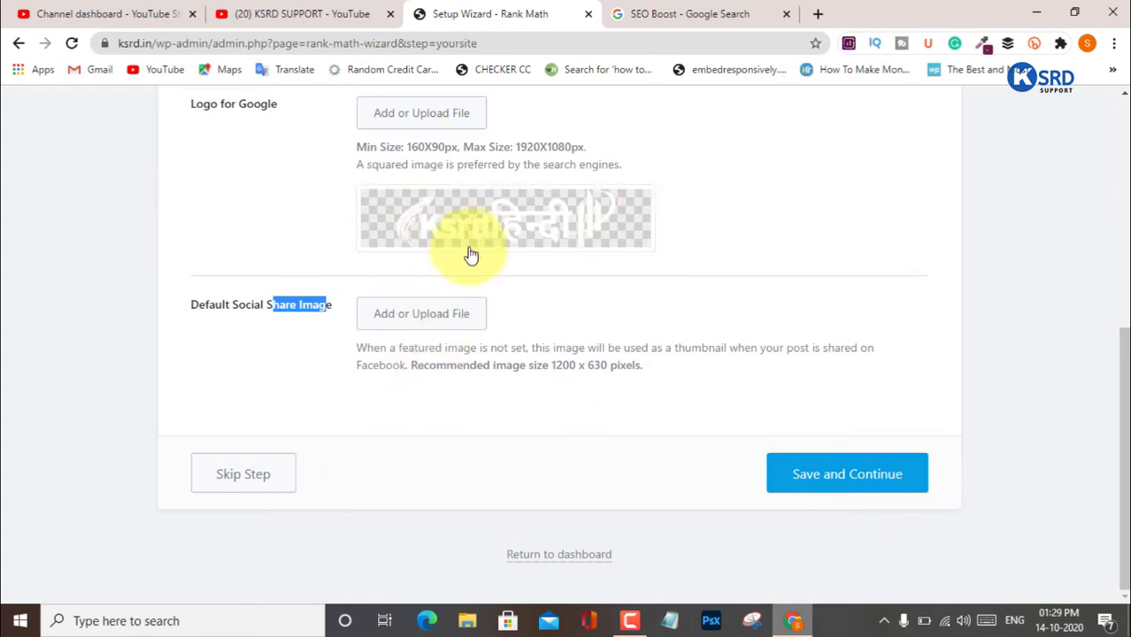
scroll(442, 248, up, 2)
scroll(437, 266, down, 2)
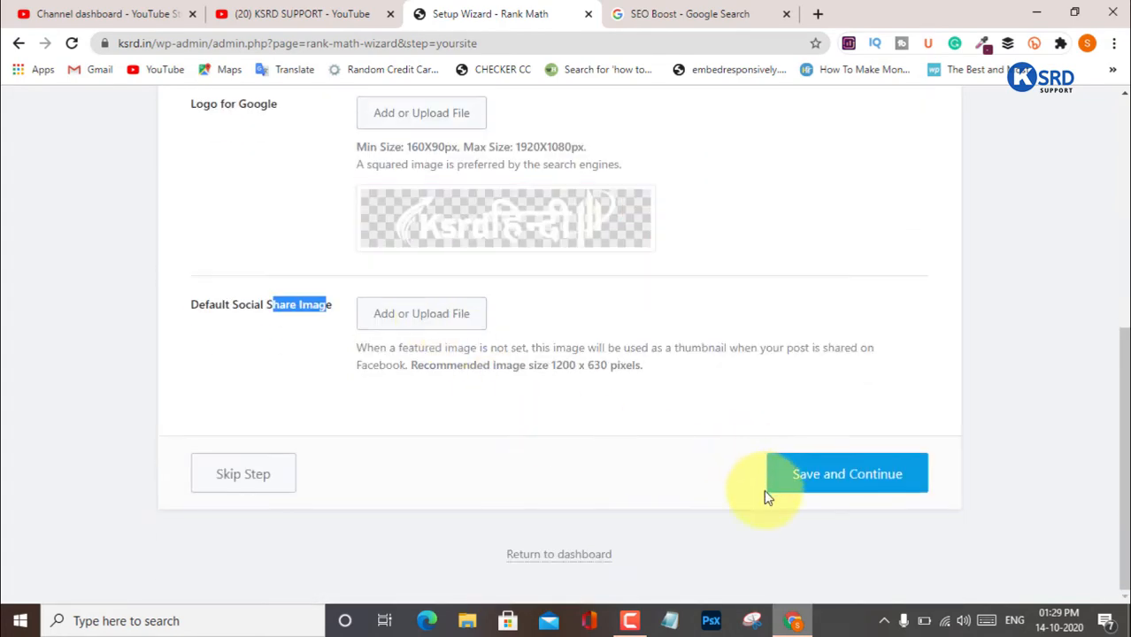
scroll(265, 345, up, 3)
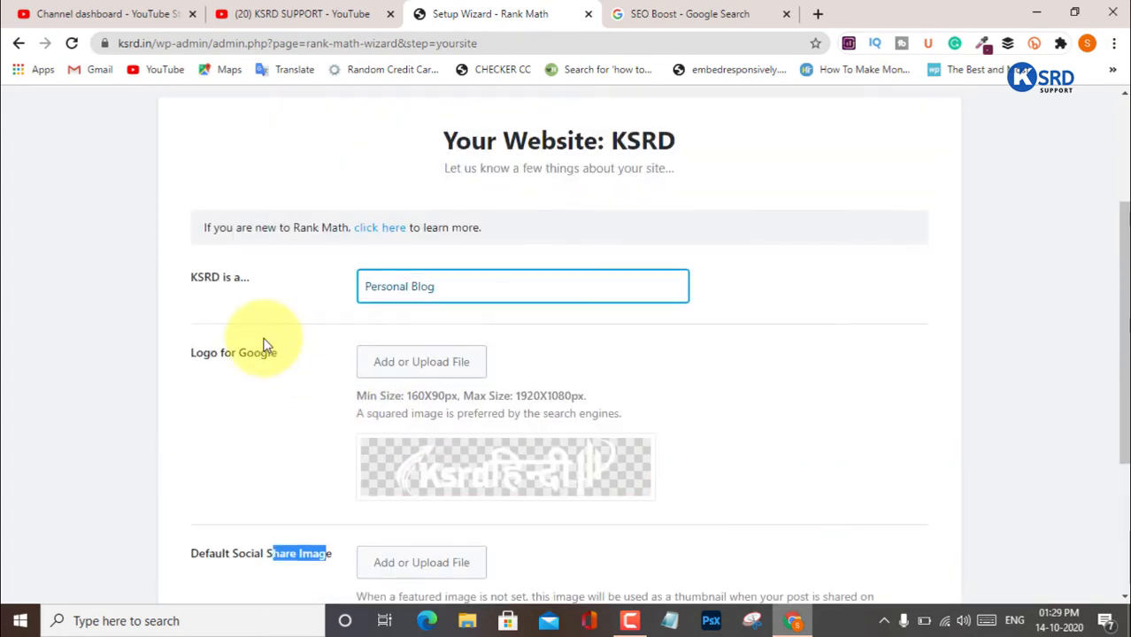
scroll(298, 217, down, 1)
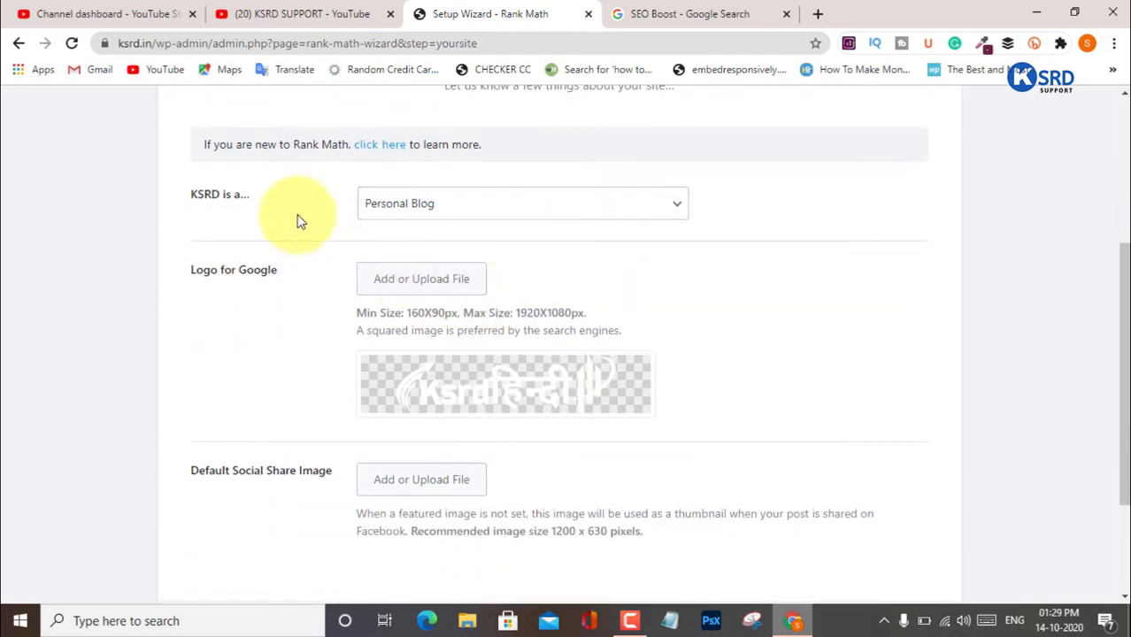
Save the Your Site settings with Personal Blog kept as the site type and continue to the wizard's Analytics page
click(548, 204)
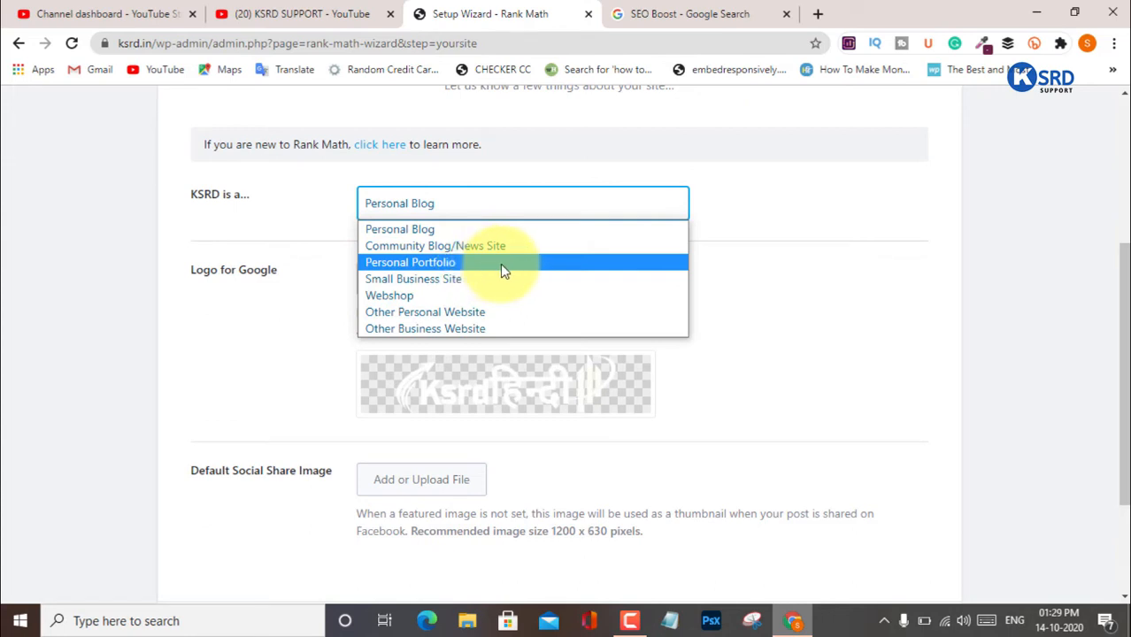
click(984, 233)
scroll(642, 343, down, 1)
scroll(641, 344, down, 2)
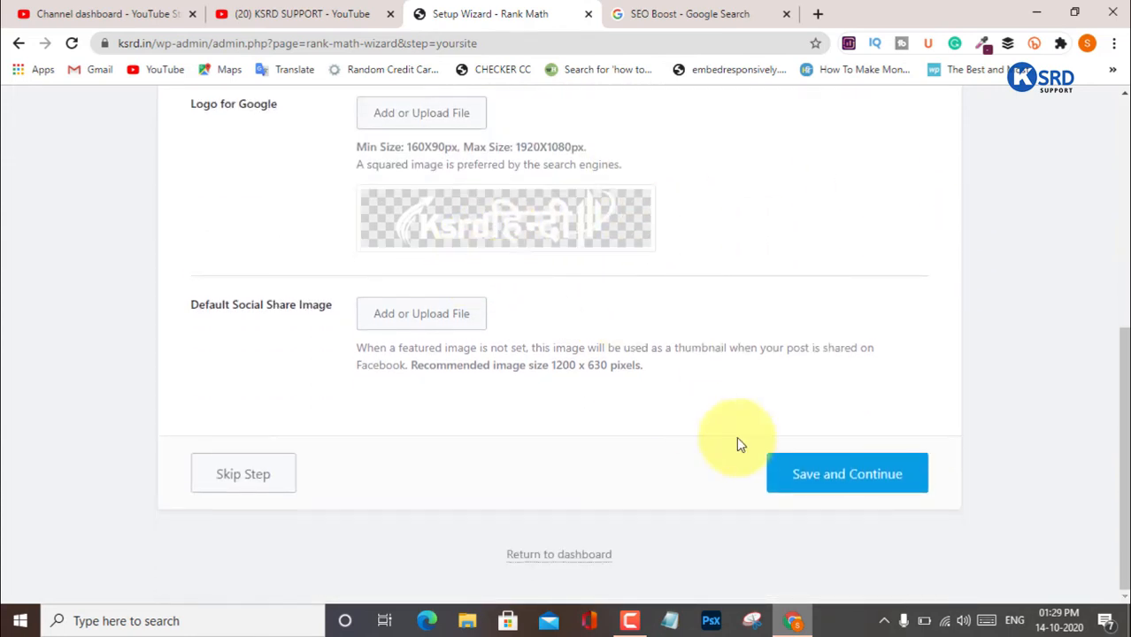
click(852, 480)
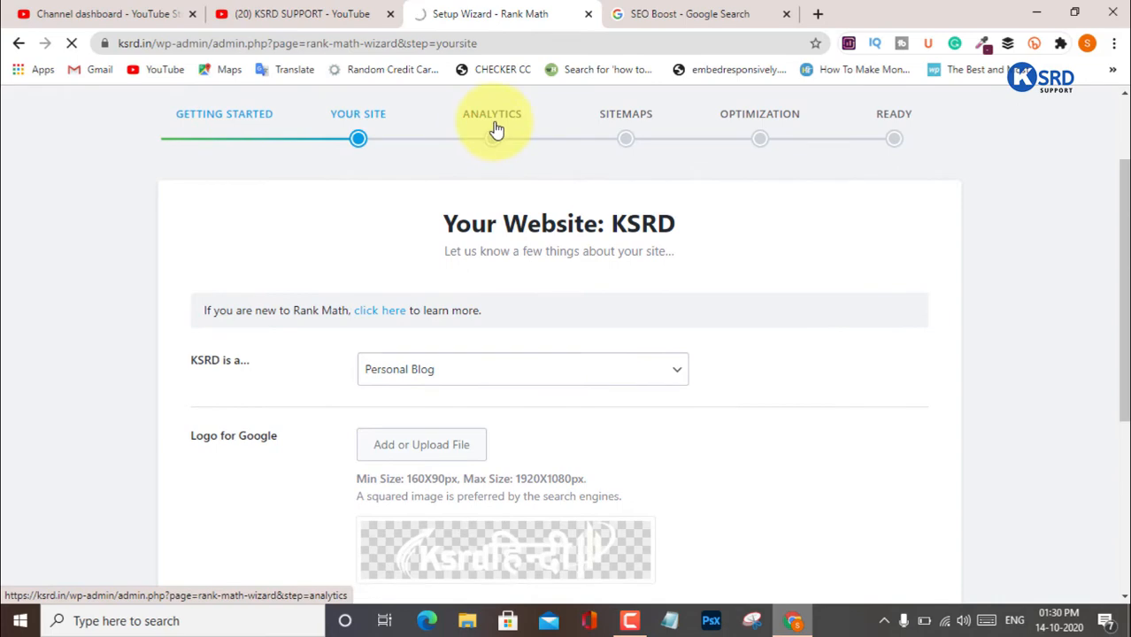
click(526, 136)
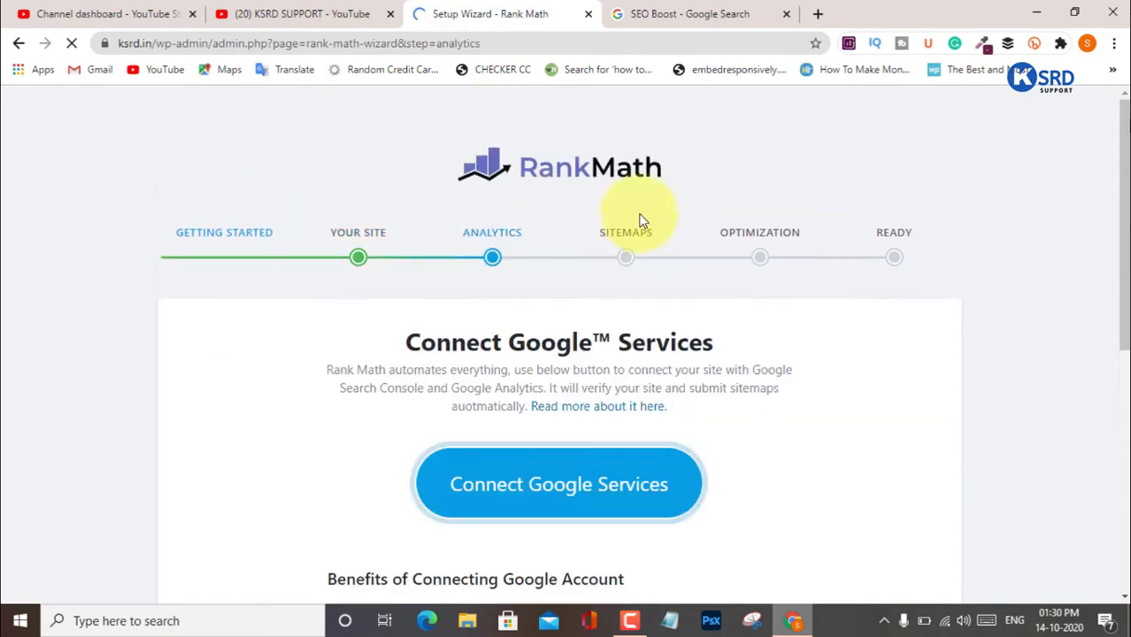
Connect Google Services to Rank Math SEO, choosing the tutorial channel's Google account for the sign-in
scroll(619, 300, down, 2)
scroll(469, 247, down, 3)
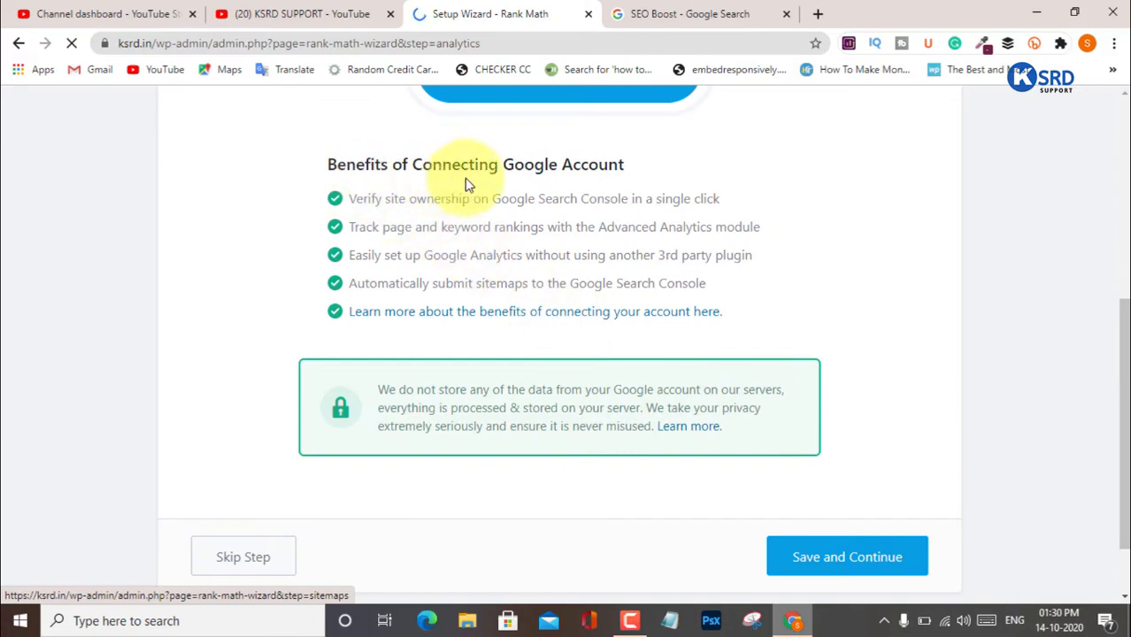
scroll(677, 267, up, 2)
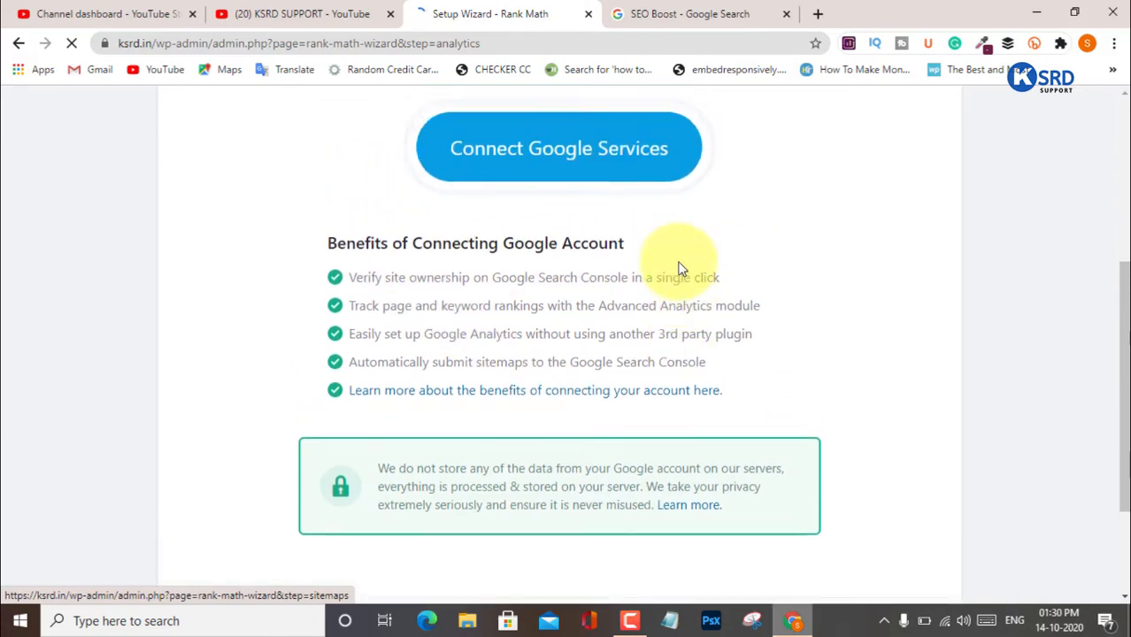
scroll(585, 298, down, 3)
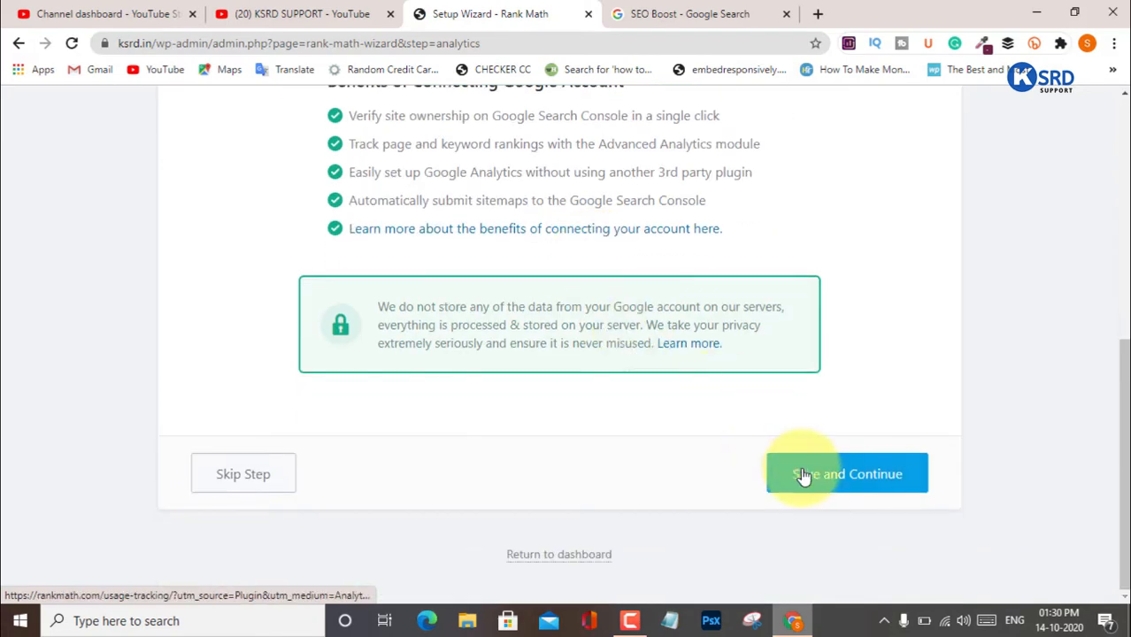
scroll(598, 391, up, 4)
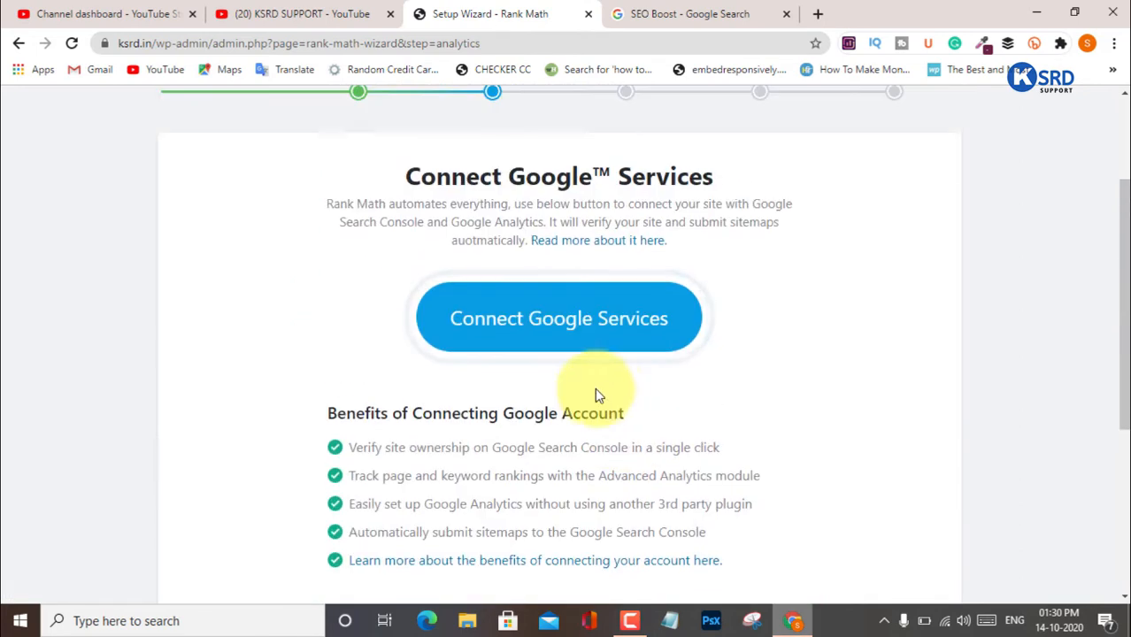
click(589, 326)
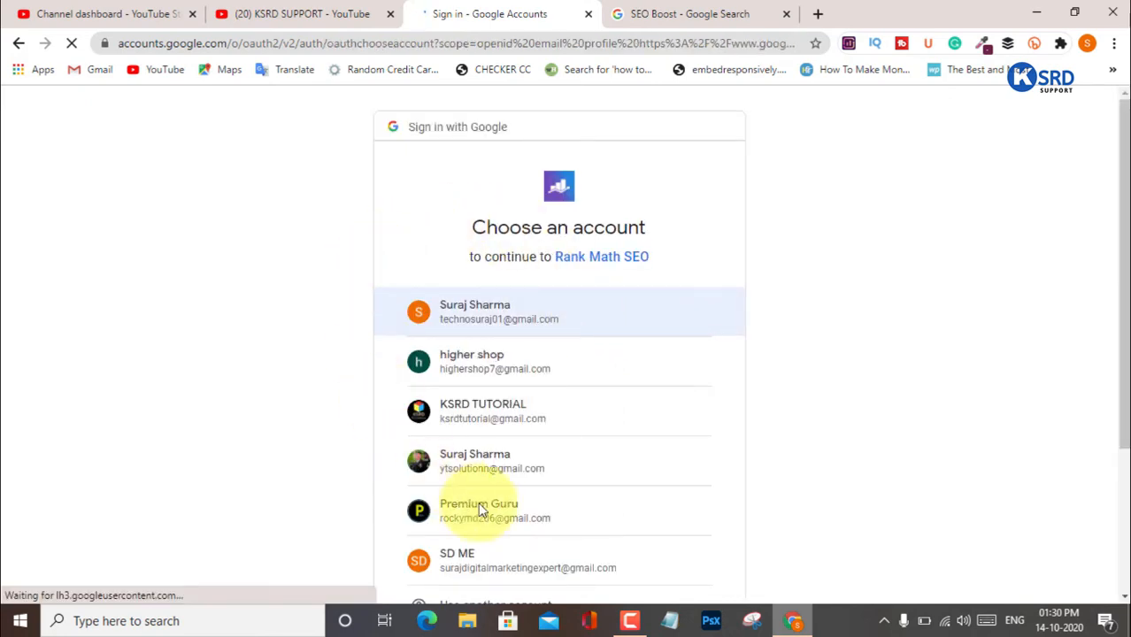
click(449, 416)
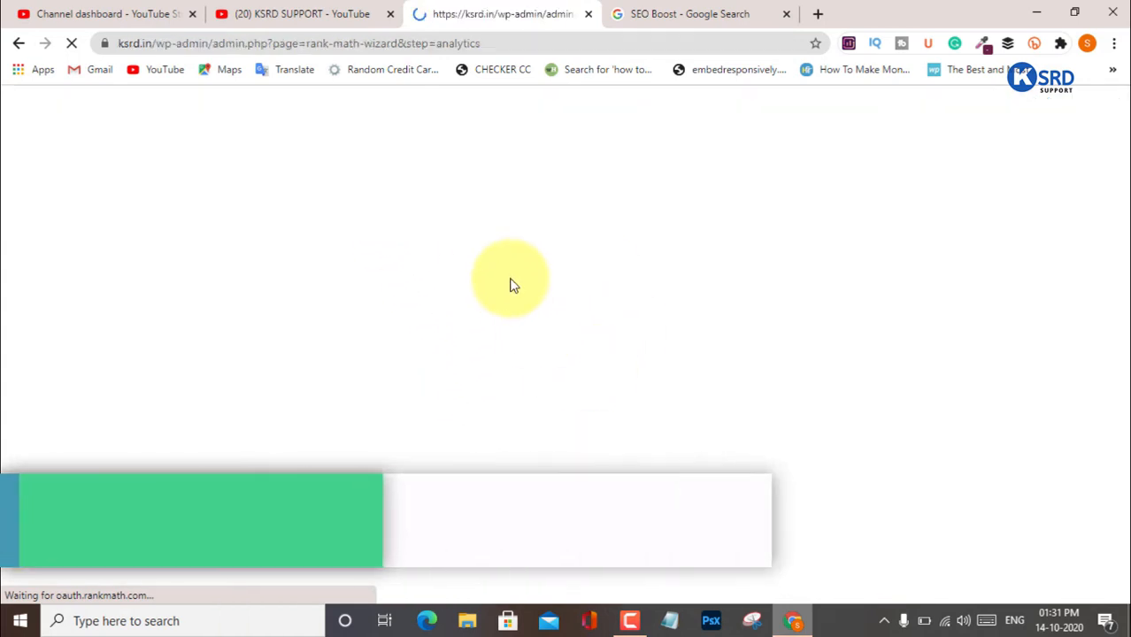
Skip the Analytics step without assigning an account, property or view, and move on to the Sitemaps page
scroll(511, 285, down, 2)
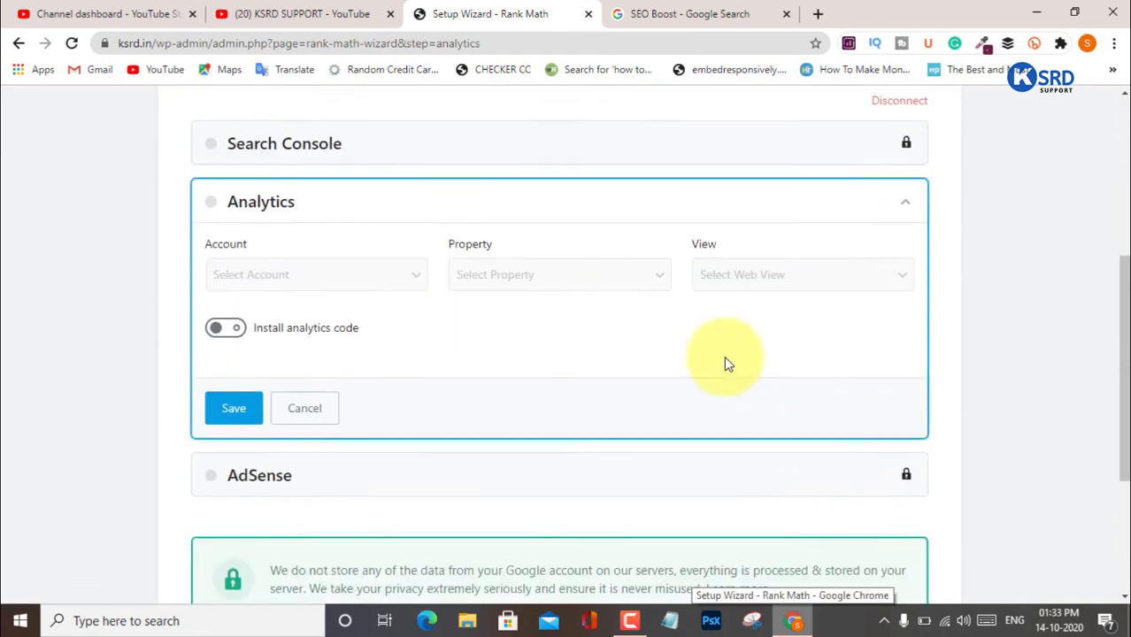
scroll(725, 360, down, 3)
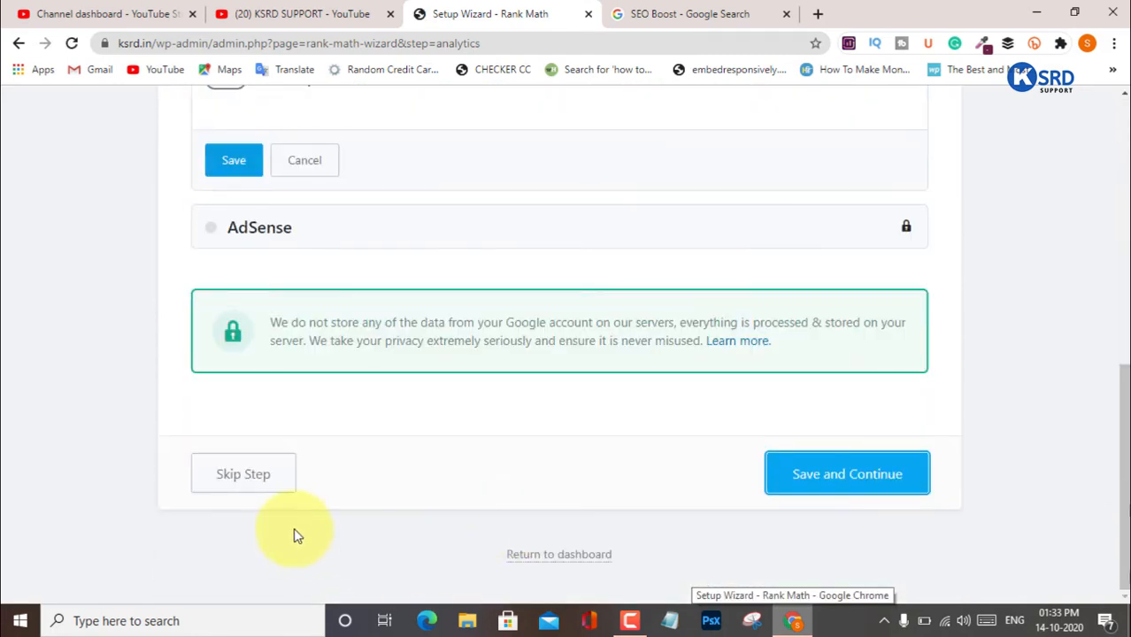
click(260, 479)
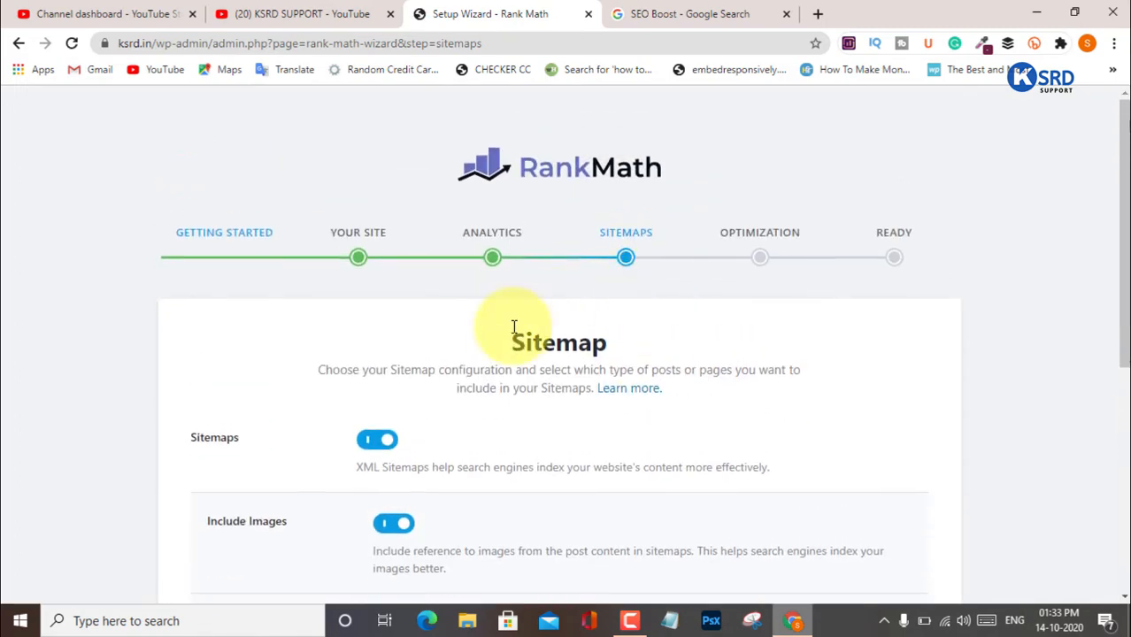
Examine the Sitemap page's options for sitemaps, included images, public post types and public taxonomies
drag(513, 343, 667, 343)
click(708, 324)
scroll(708, 318, down, 3)
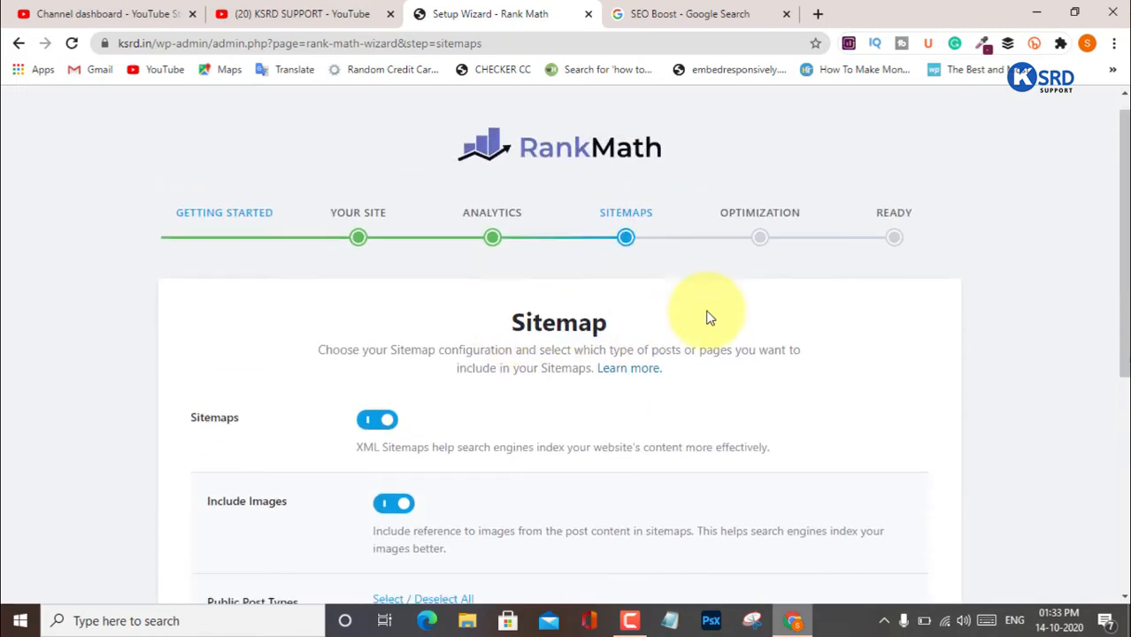
scroll(677, 315, up, 3)
scroll(531, 345, down, 2)
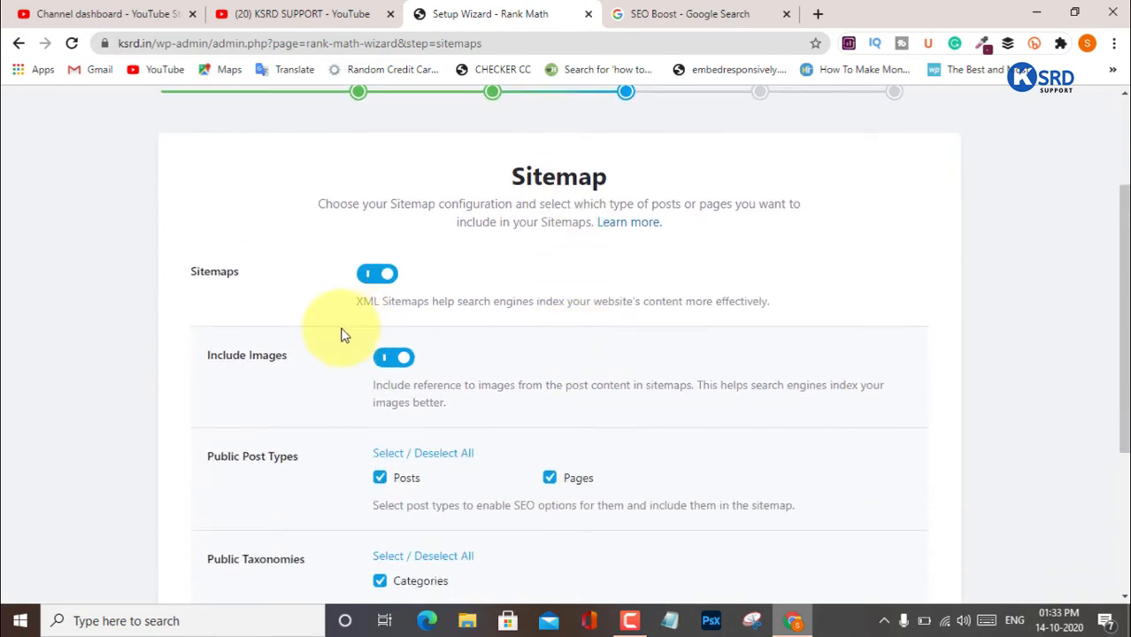
scroll(434, 333, down, 1)
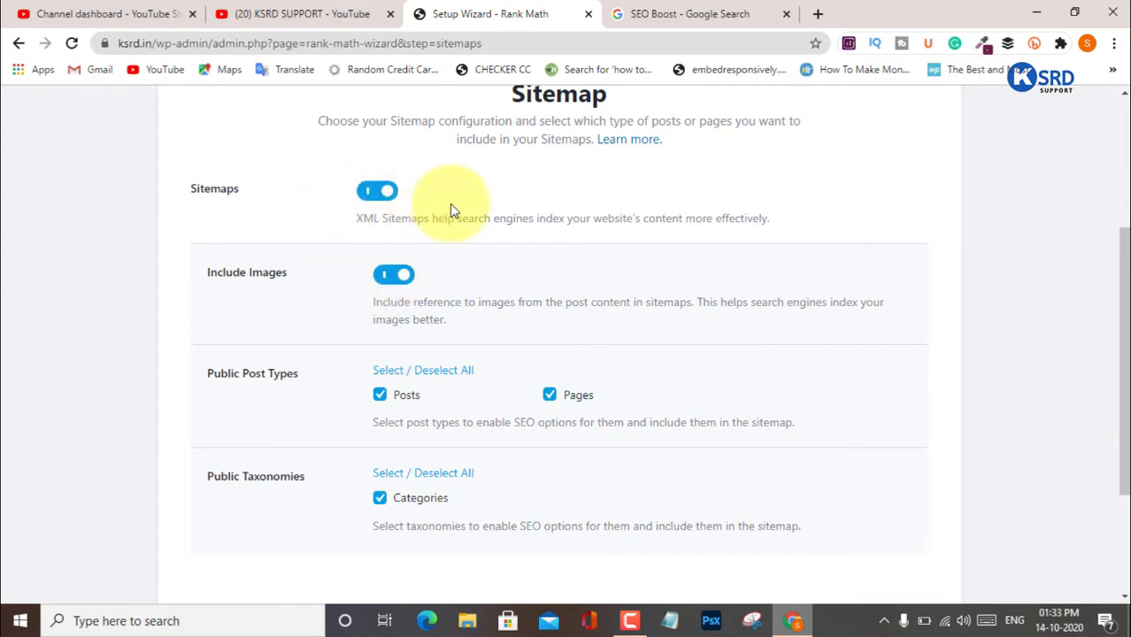
scroll(469, 221, down, 2)
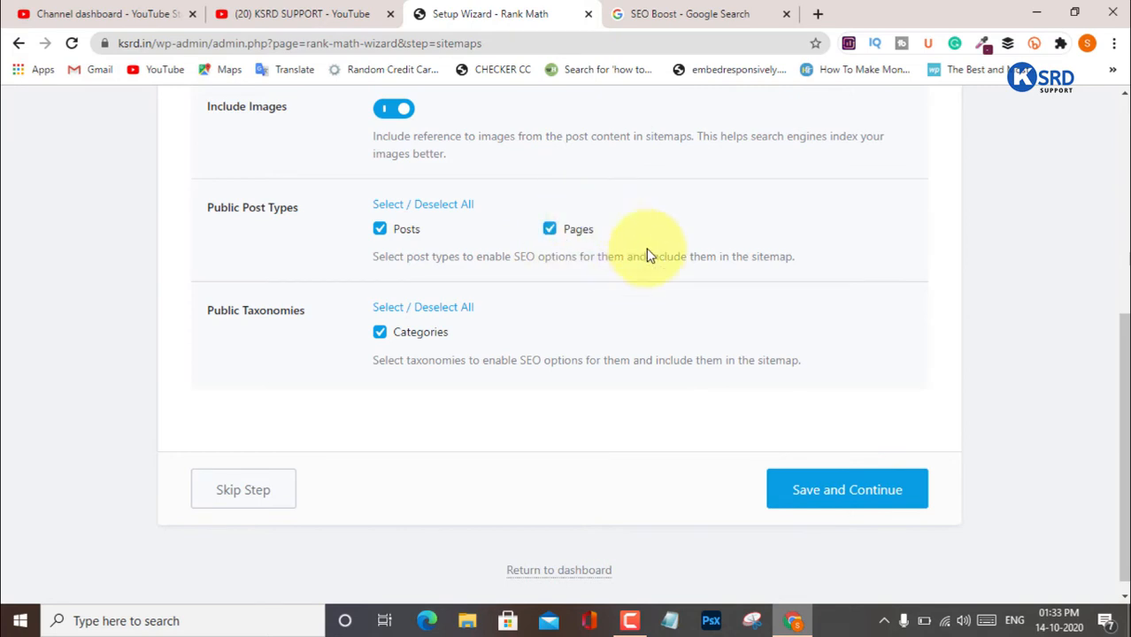
drag(716, 263, 759, 259)
click(772, 230)
scroll(567, 294, down, 1)
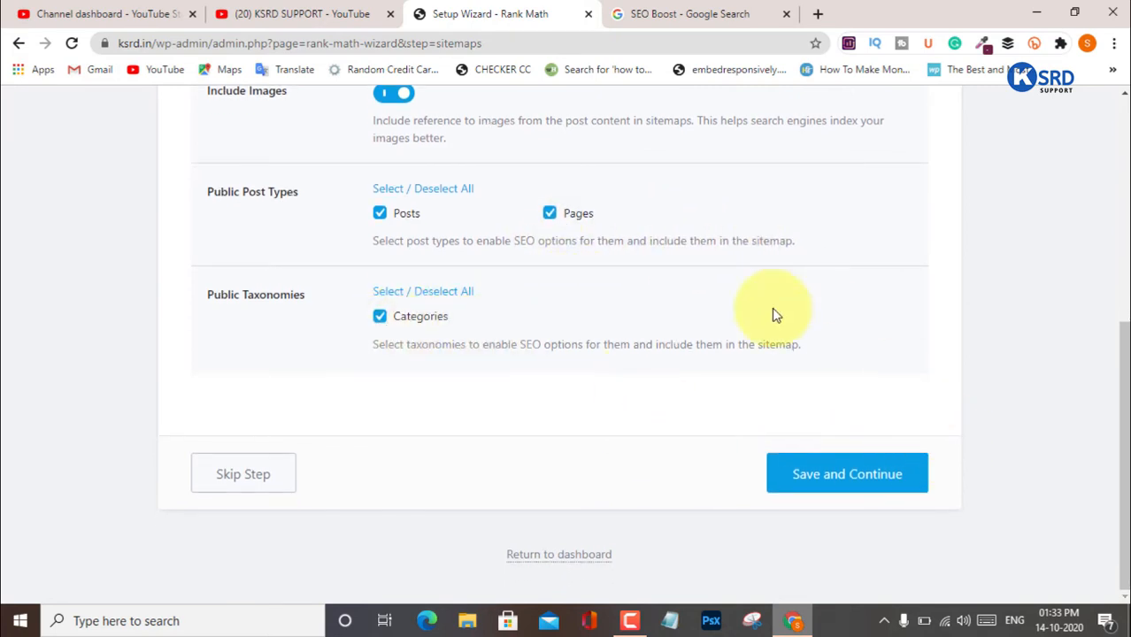
scroll(595, 242, up, 2)
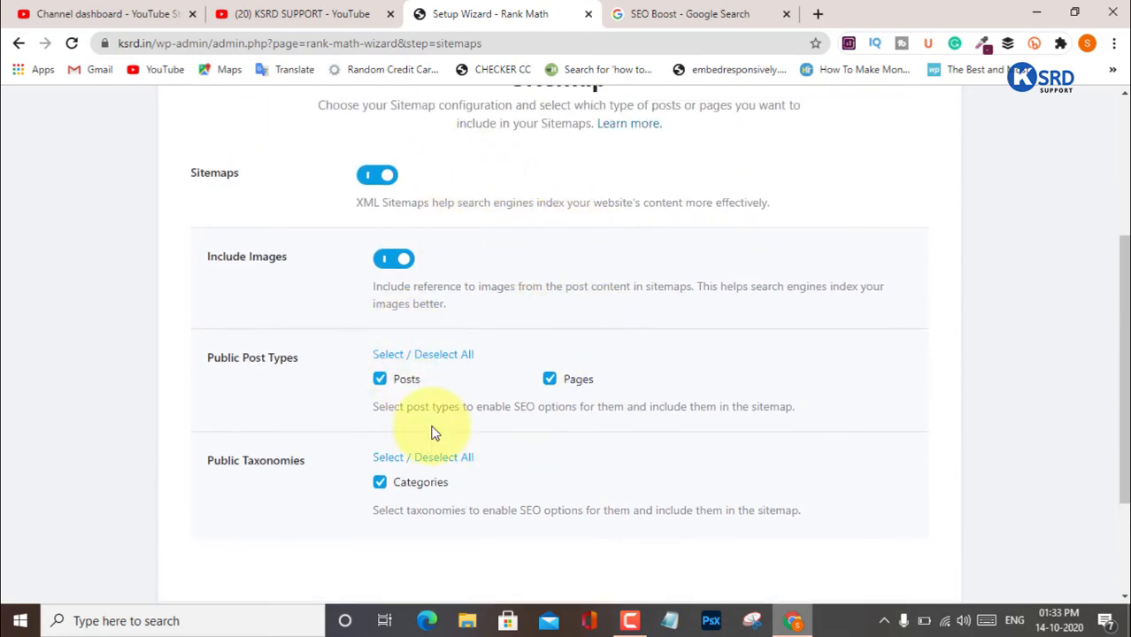
Save the Sitemap page and the SEO Tweaks page with their current options and move on to the wizard's Ready page
scroll(523, 228, down, 2)
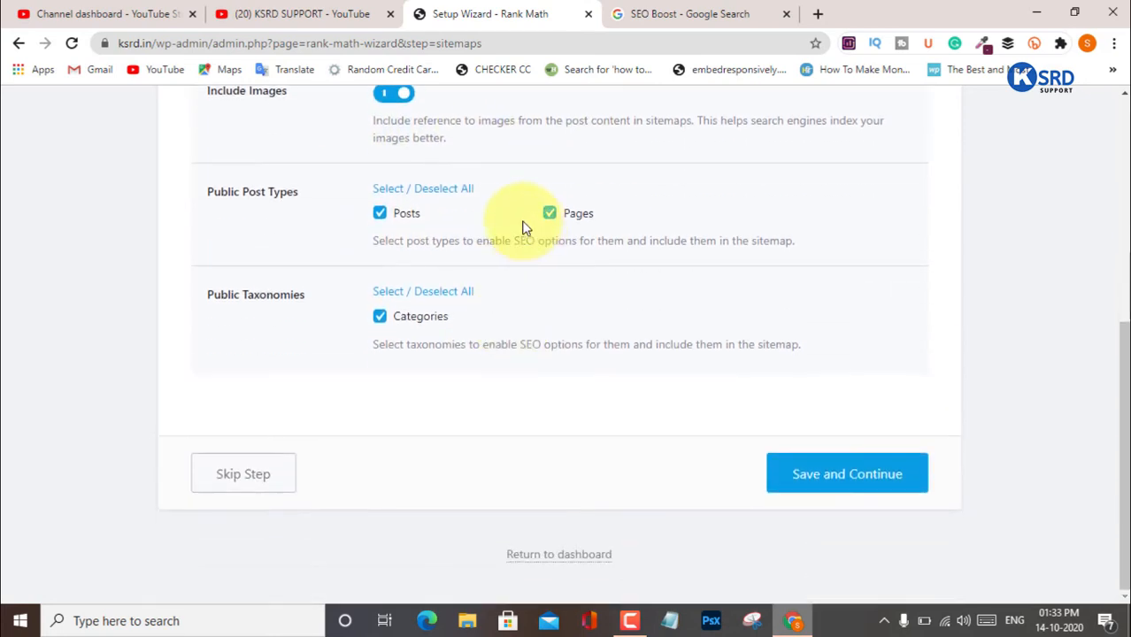
click(835, 485)
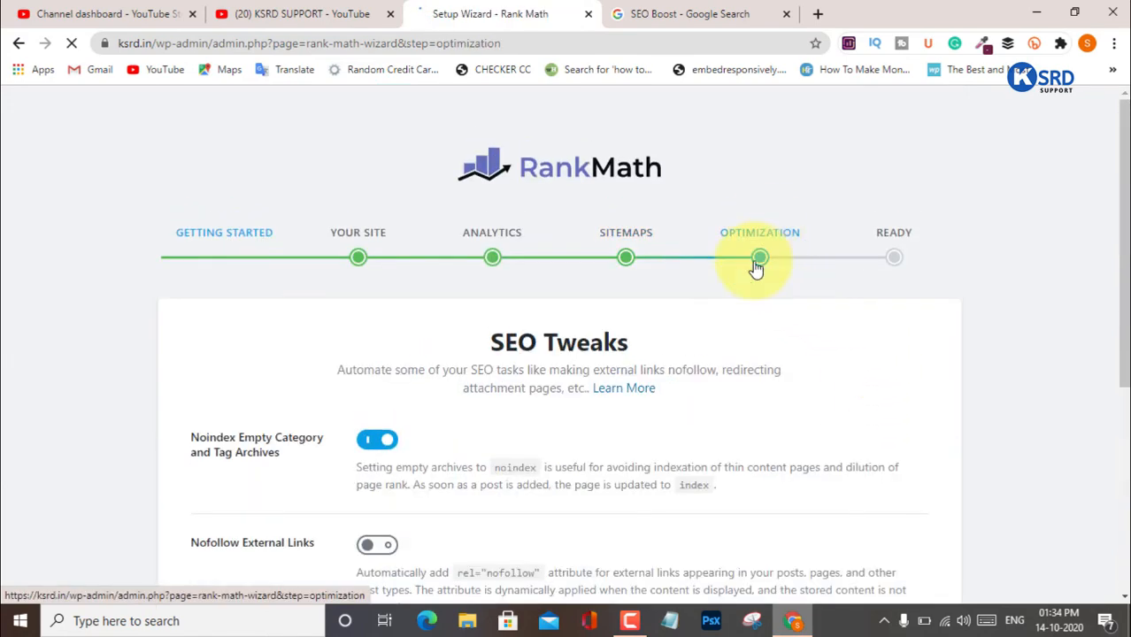
scroll(820, 386, down, 2)
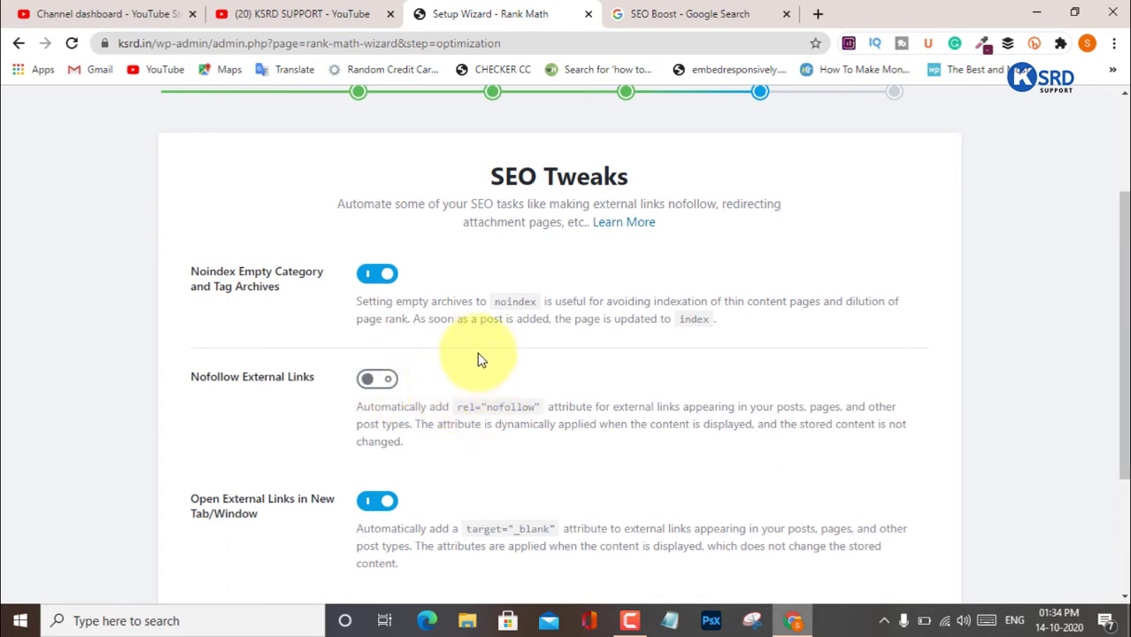
scroll(472, 354, down, 2)
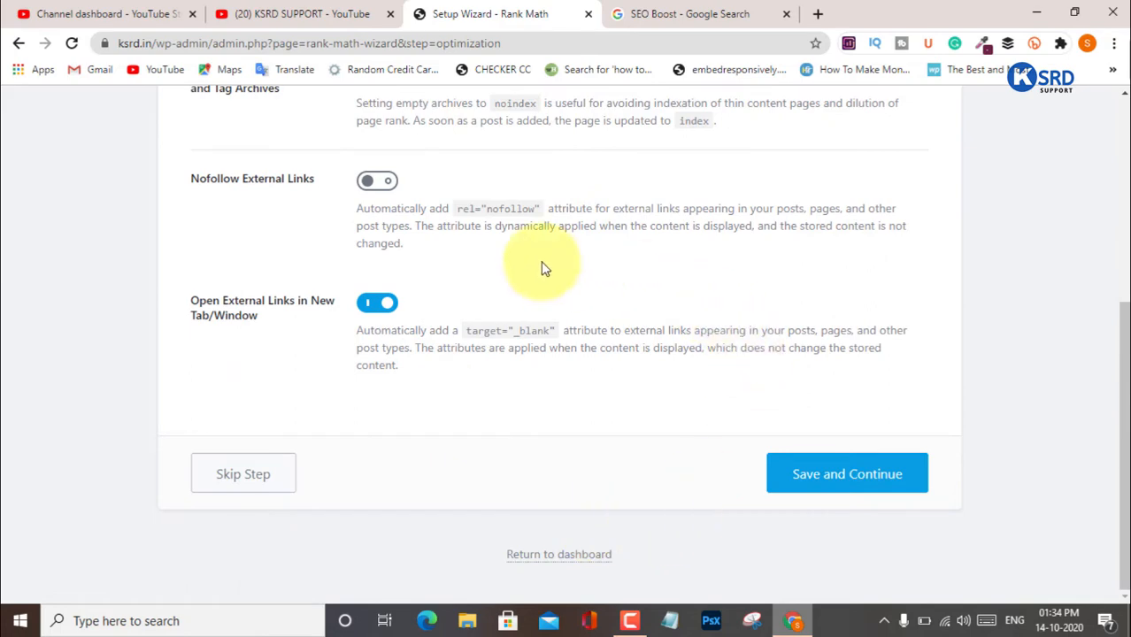
click(838, 477)
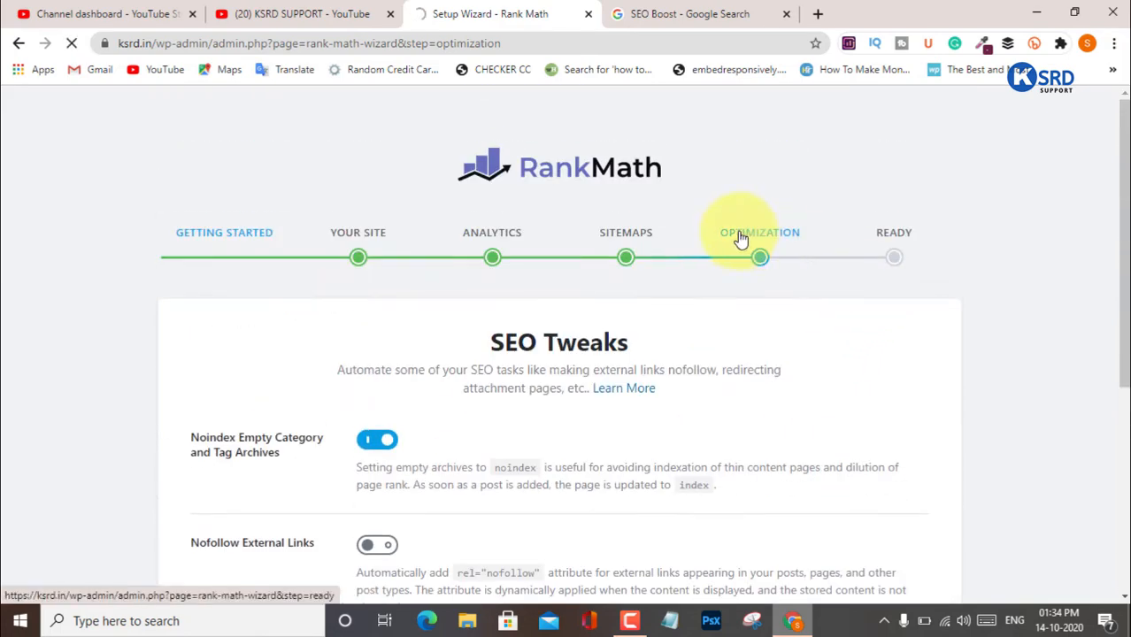
click(902, 255)
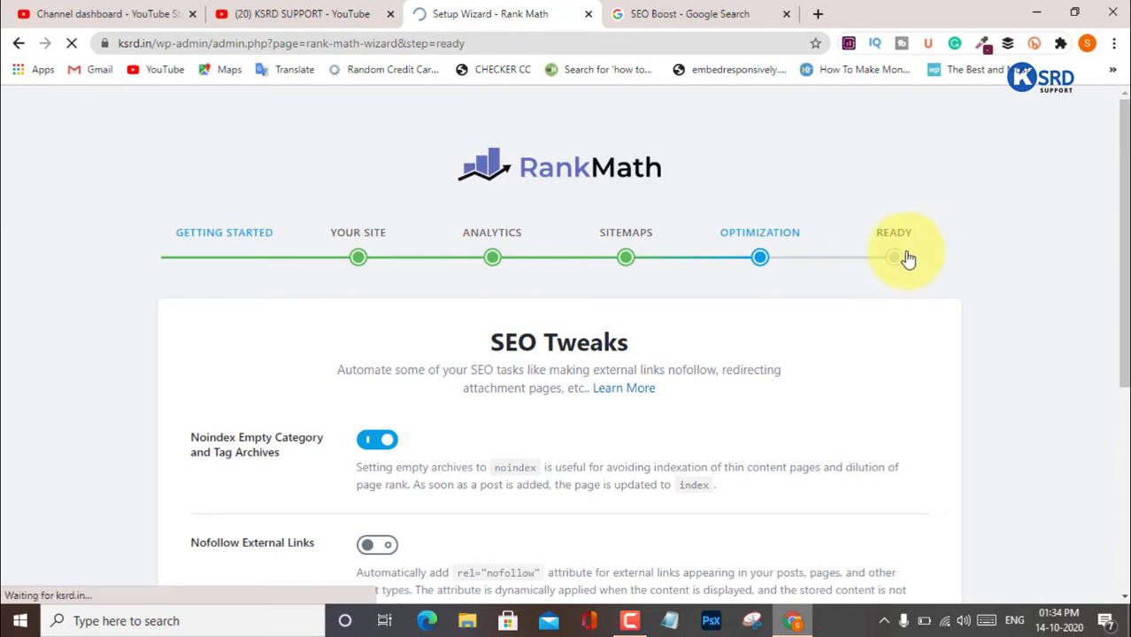
Enable auto update of the plugin on the Ready page and proceed to the wizard's advanced options
scroll(903, 182, down, 1)
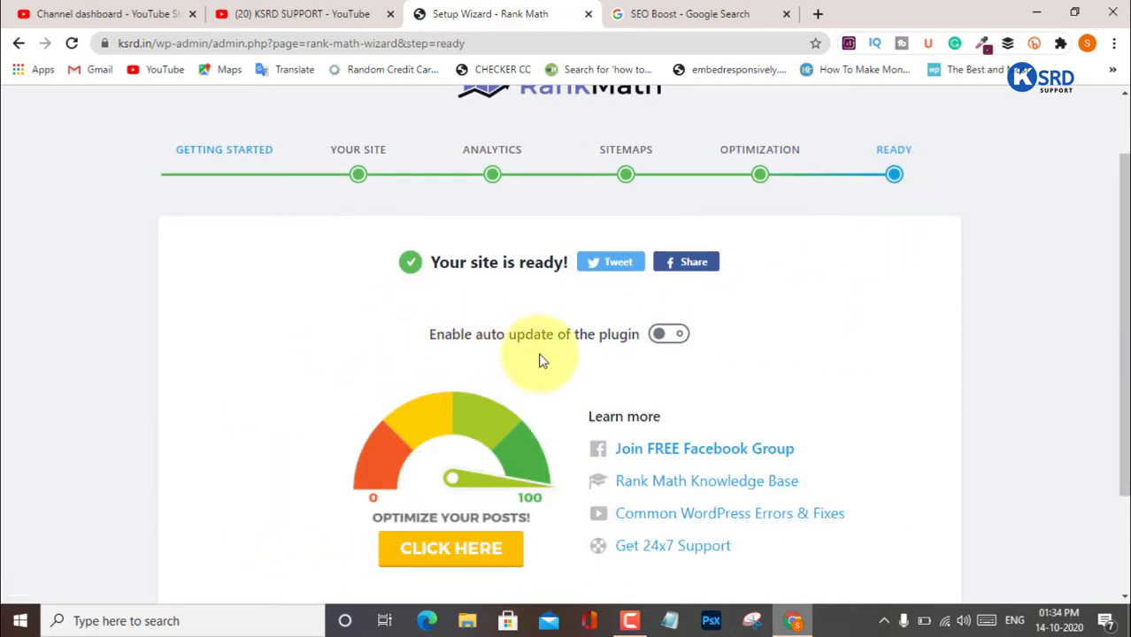
drag(435, 334, 590, 358)
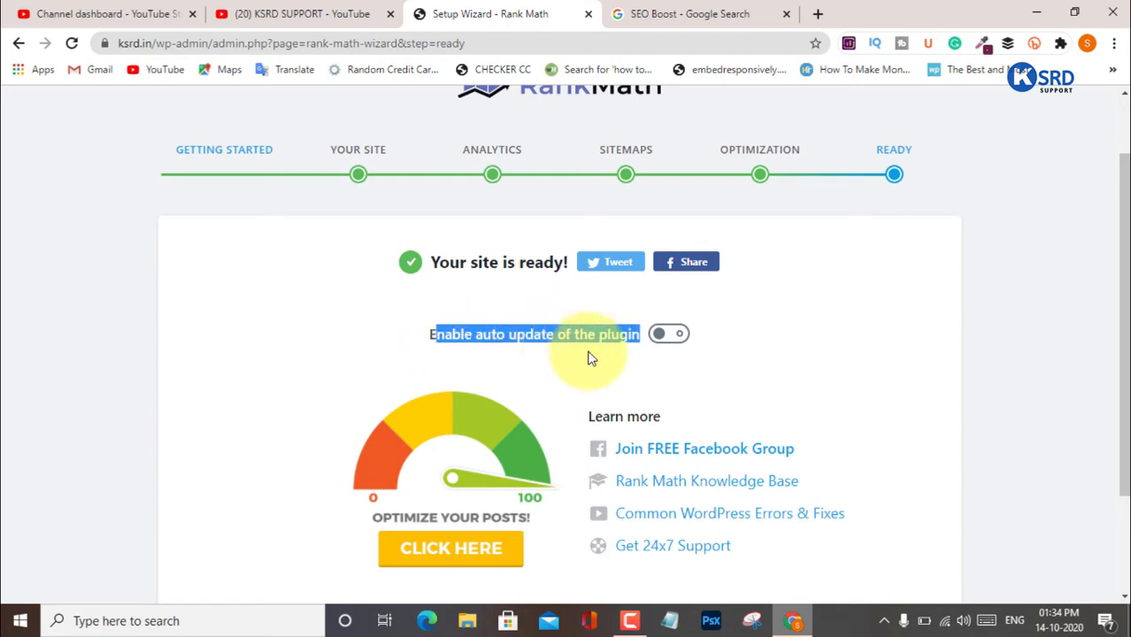
click(757, 349)
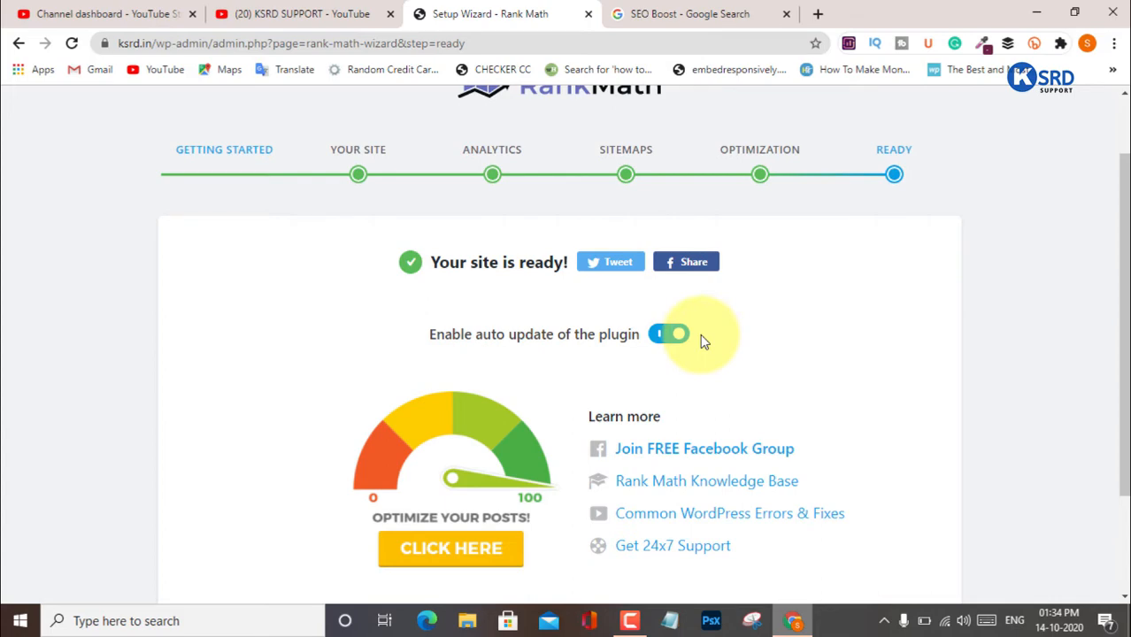
scroll(699, 334, up, 1)
scroll(720, 354, down, 2)
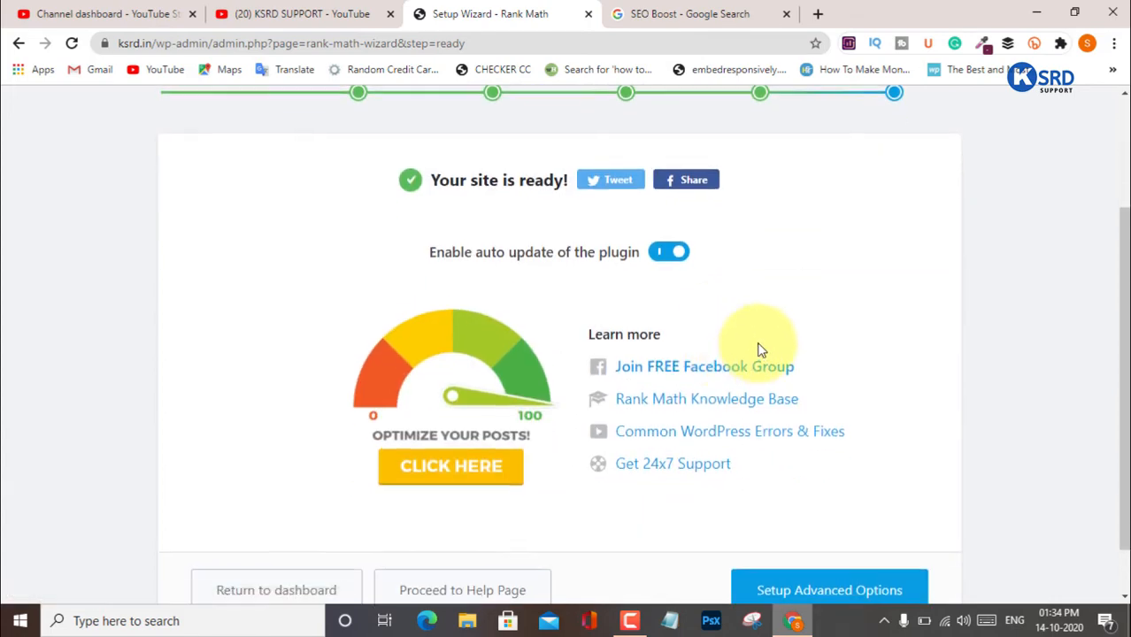
scroll(471, 335, up, 2)
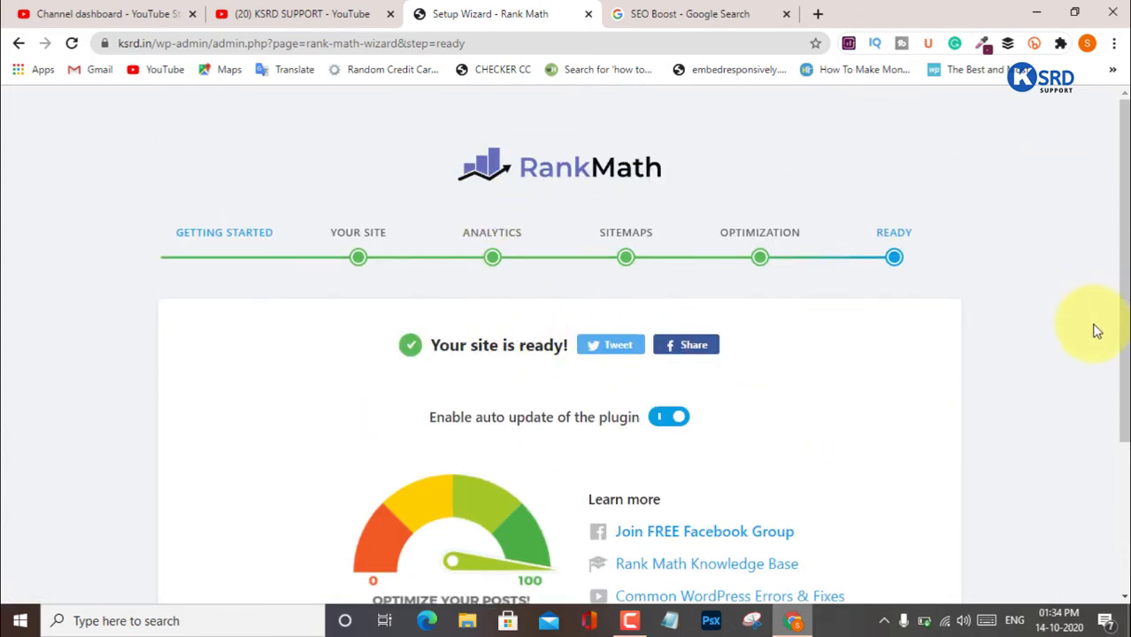
scroll(1044, 363, down, 2)
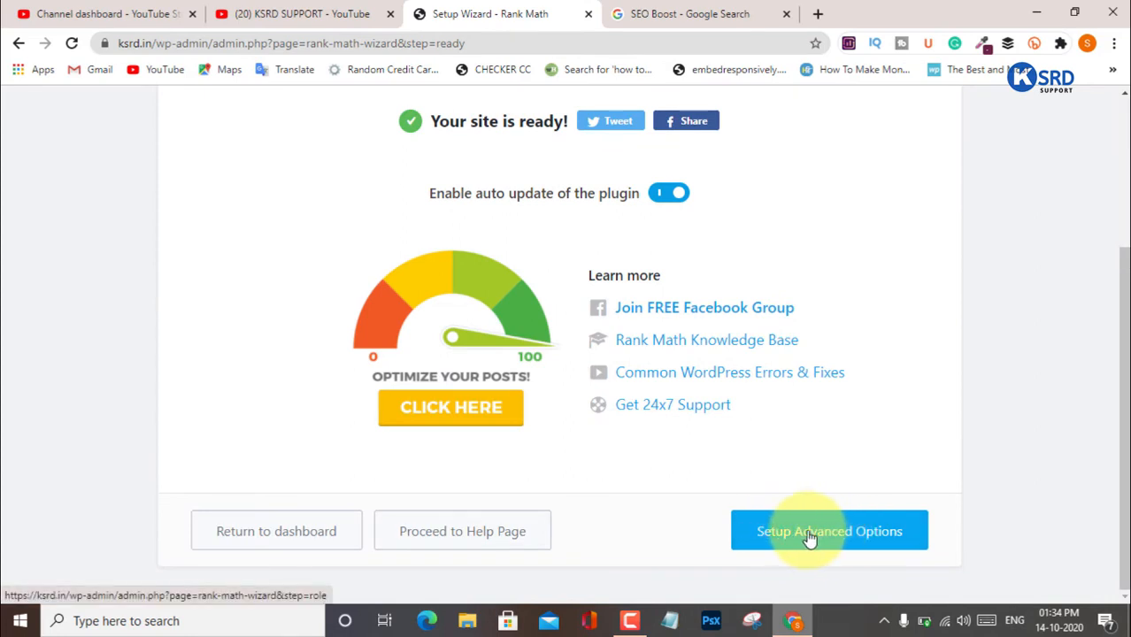
click(848, 539)
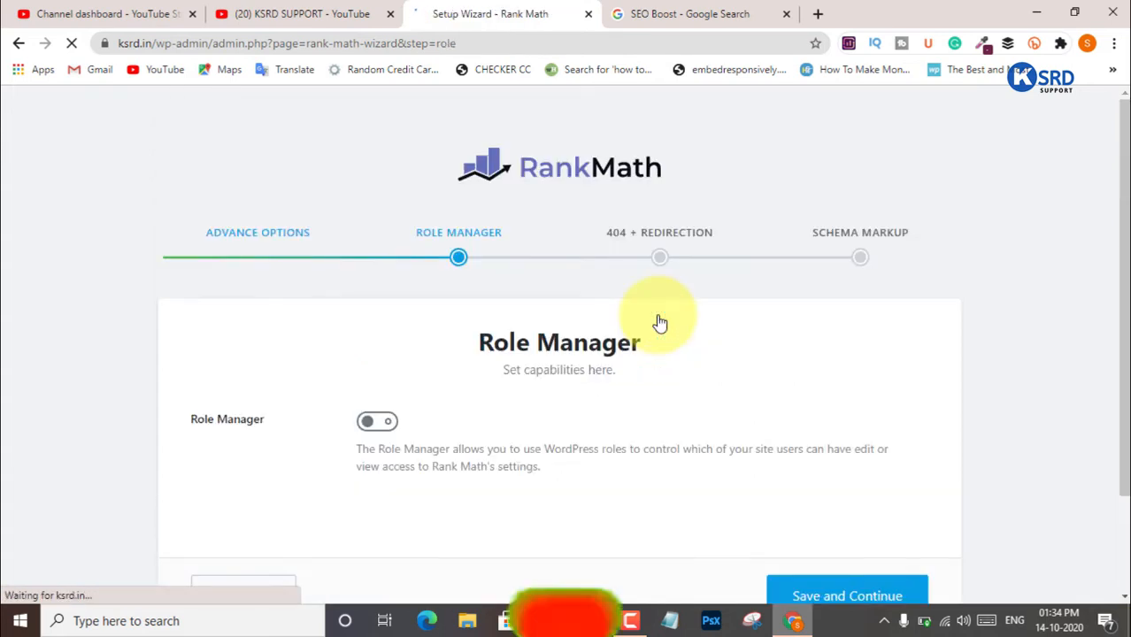
Turn on the Role Manager to look through its Administrator and Editor capabilities, and turn it off again
scroll(644, 316, down, 2)
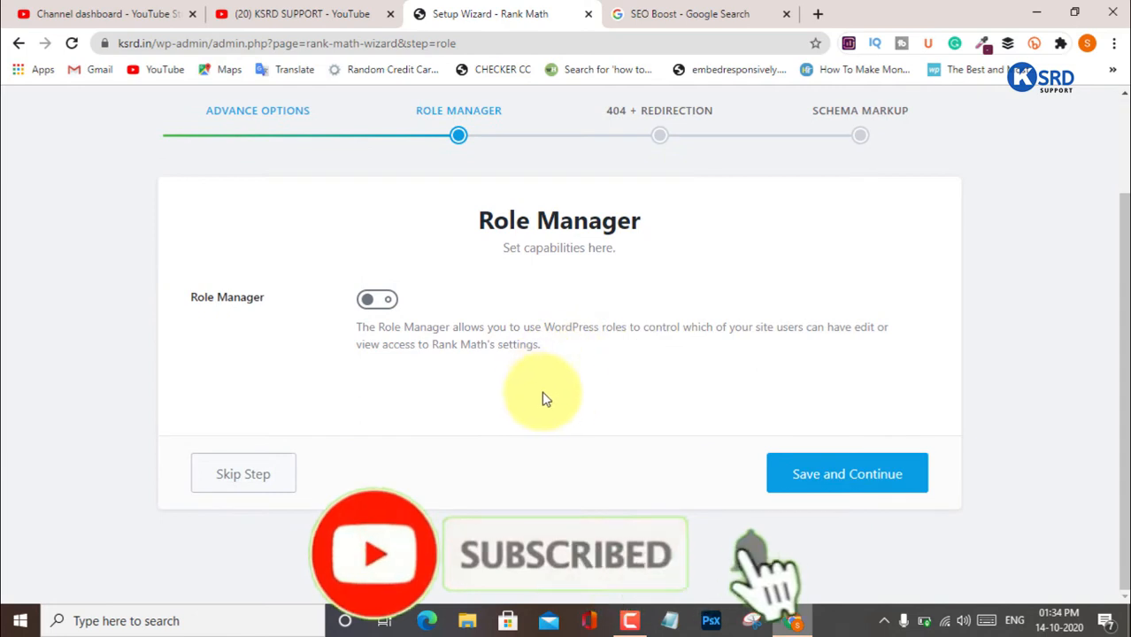
click(380, 302)
scroll(534, 358, down, 4)
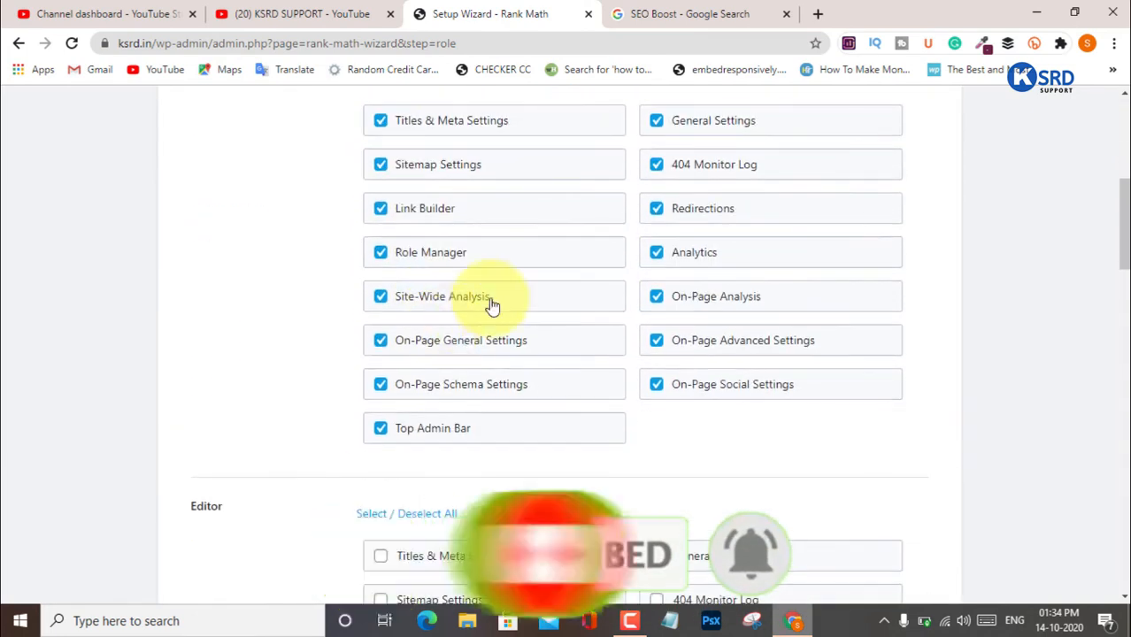
scroll(410, 330, up, 4)
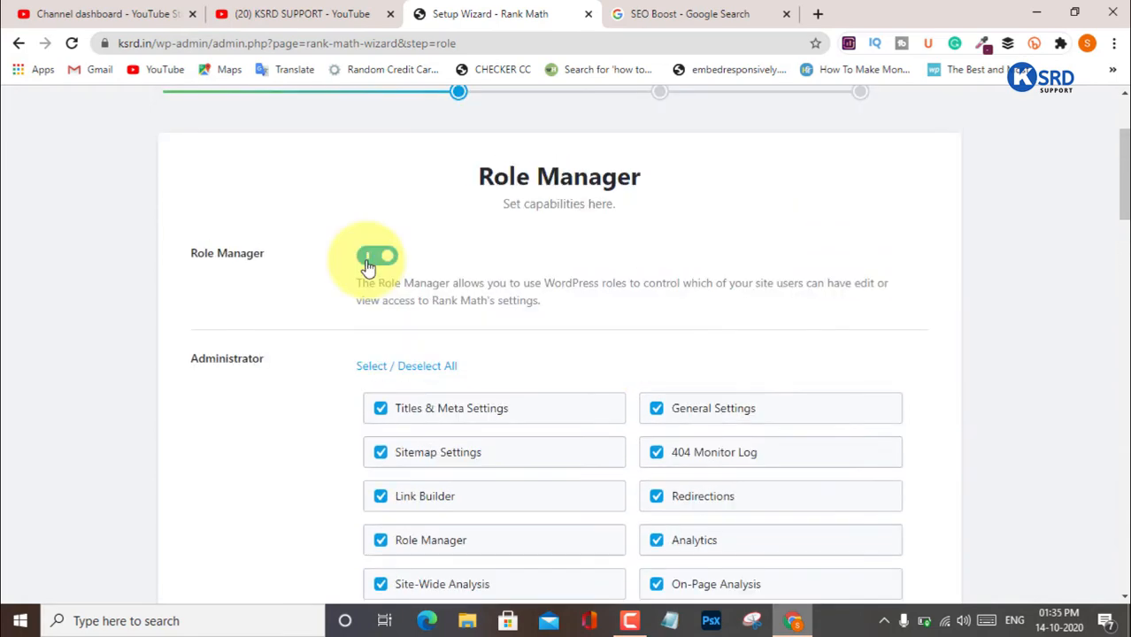
click(370, 261)
Save the Role Manager page with the feature off, and enable 404 Monitor on the 404 + Redirection page
click(846, 495)
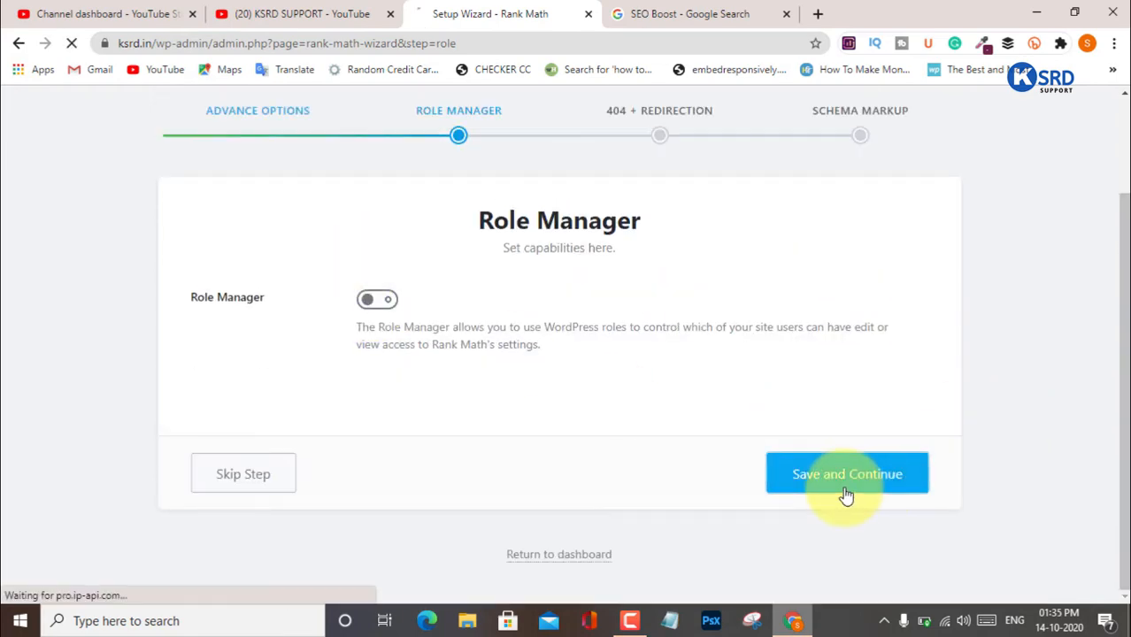
scroll(853, 402, up, 1)
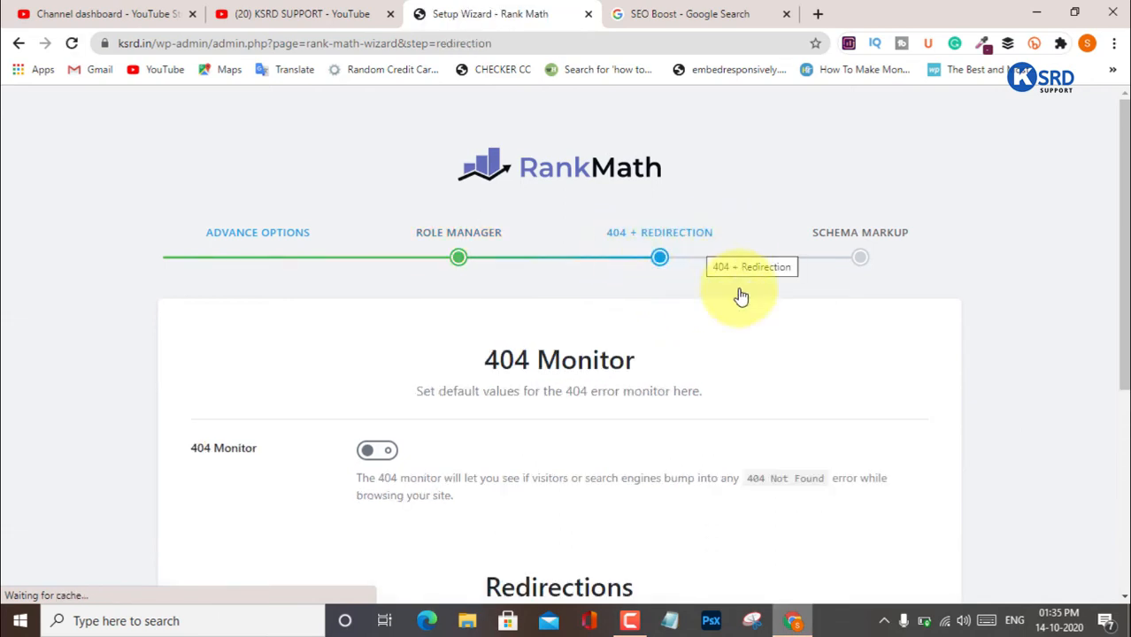
scroll(737, 366, down, 1)
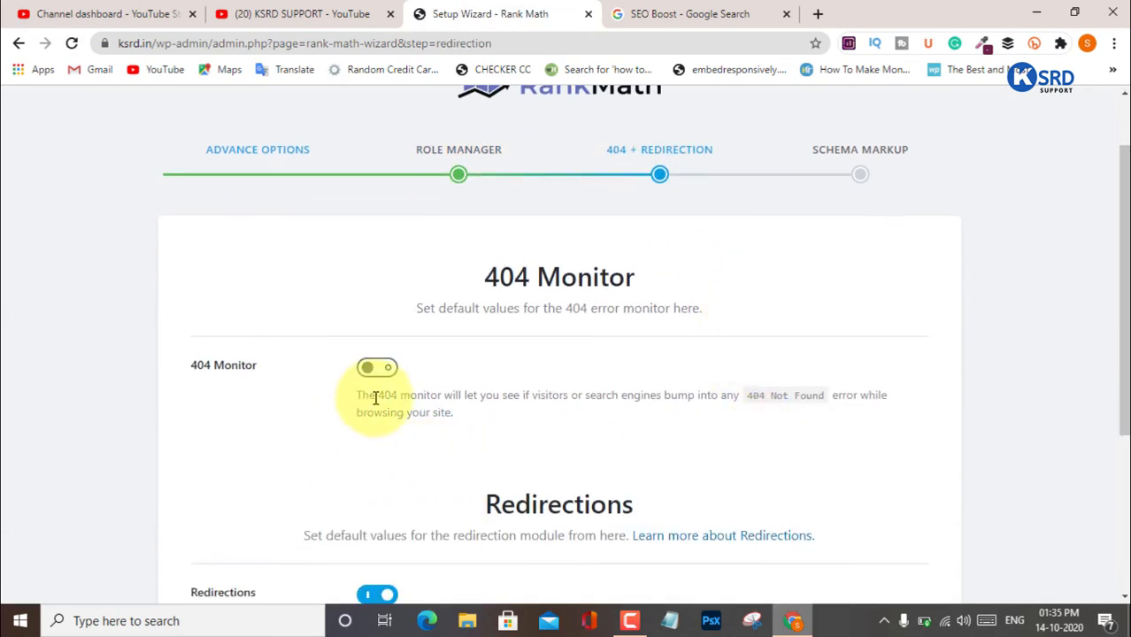
click(380, 370)
scroll(497, 391, down, 2)
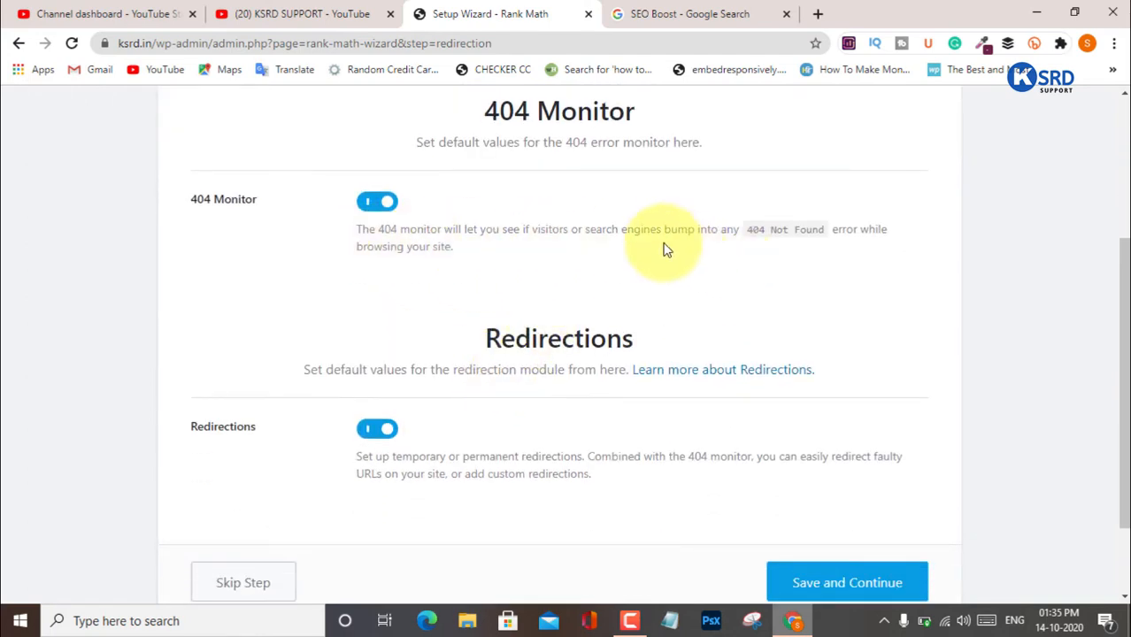
Examine the descriptions of the 404 Monitor and Redirections options on the 404 + Redirection page
drag(607, 230, 848, 255)
click(852, 284)
click(832, 310)
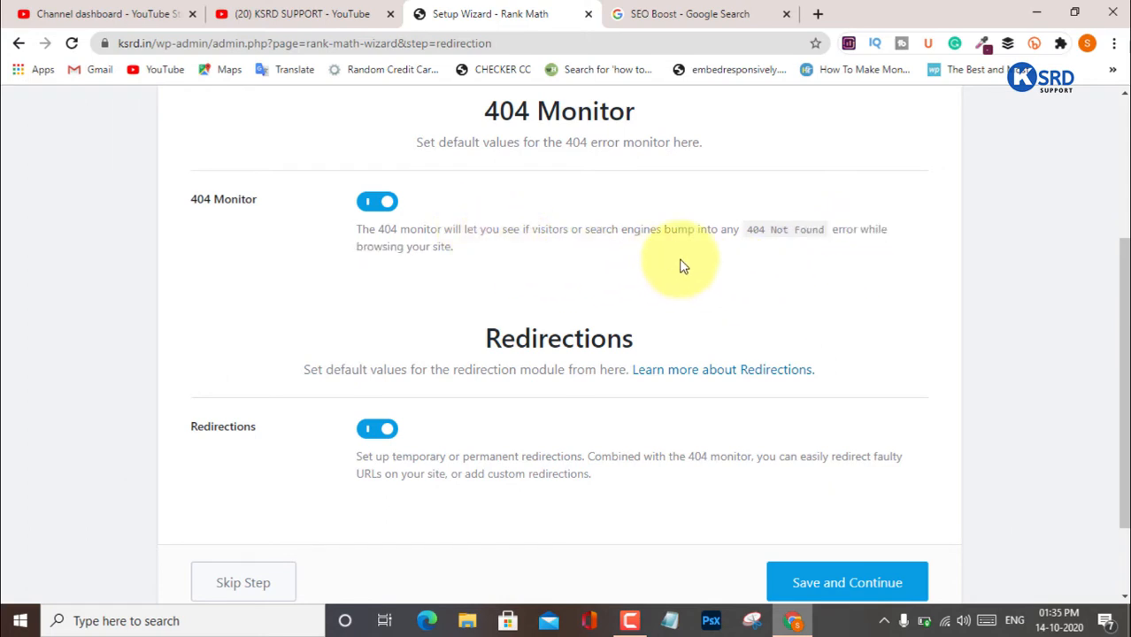
drag(755, 235, 865, 246)
click(834, 294)
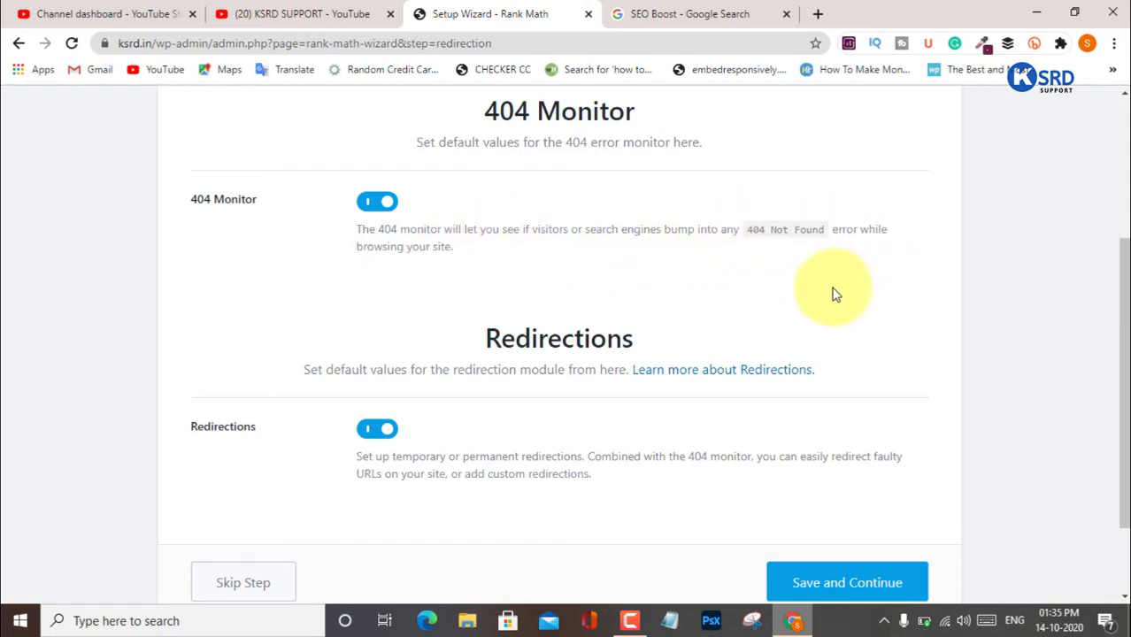
scroll(708, 283, down, 2)
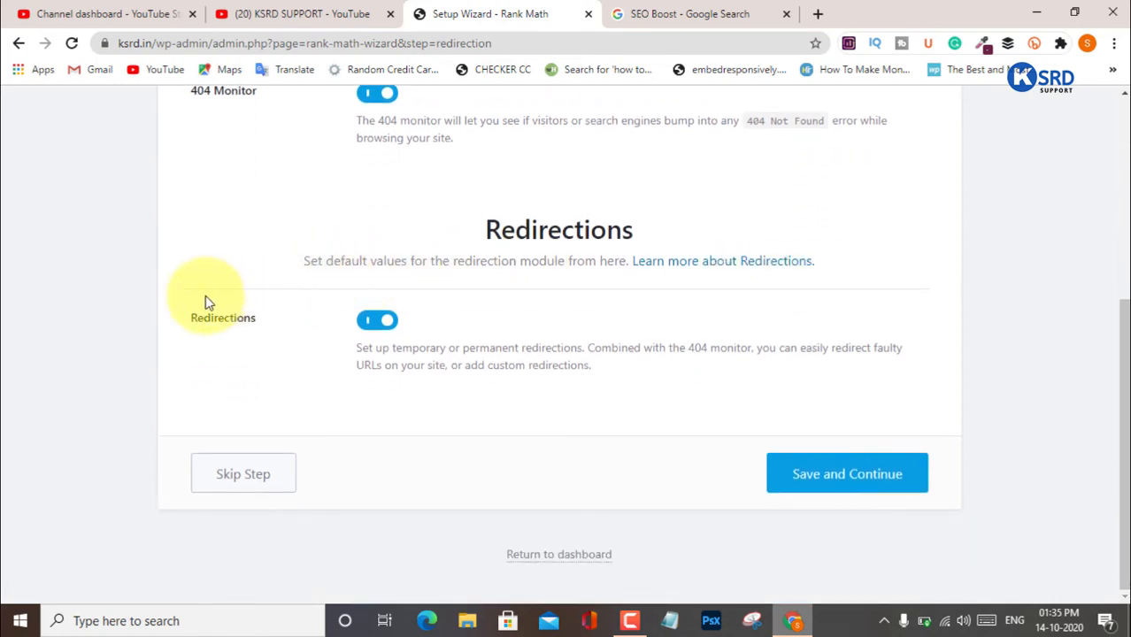
drag(274, 288, 570, 289)
click(606, 323)
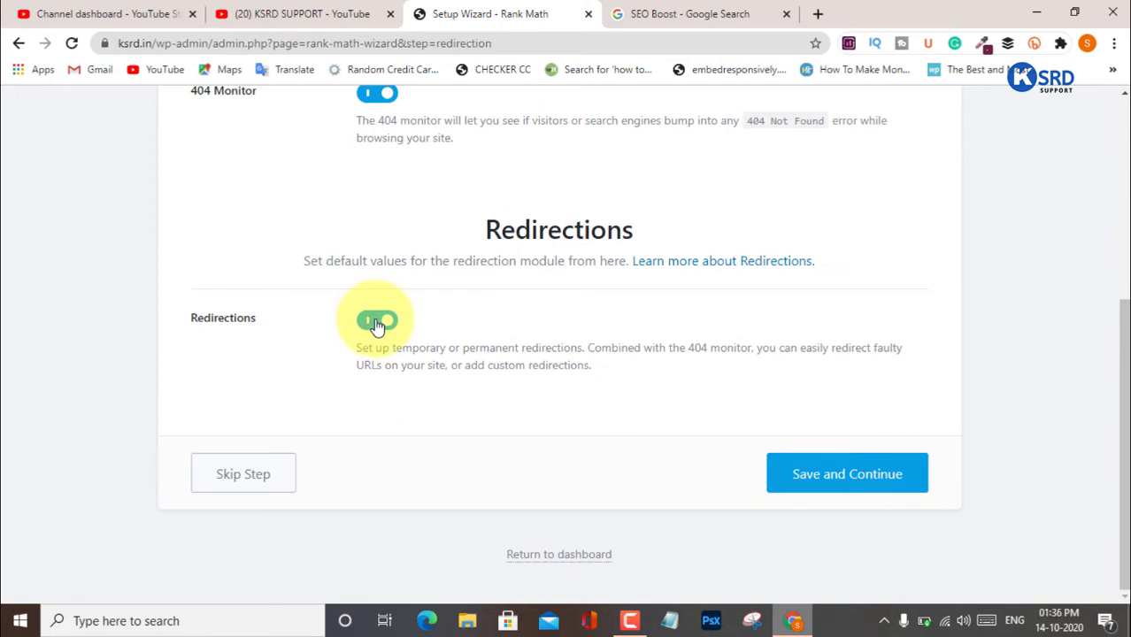
scroll(438, 478, up, 5)
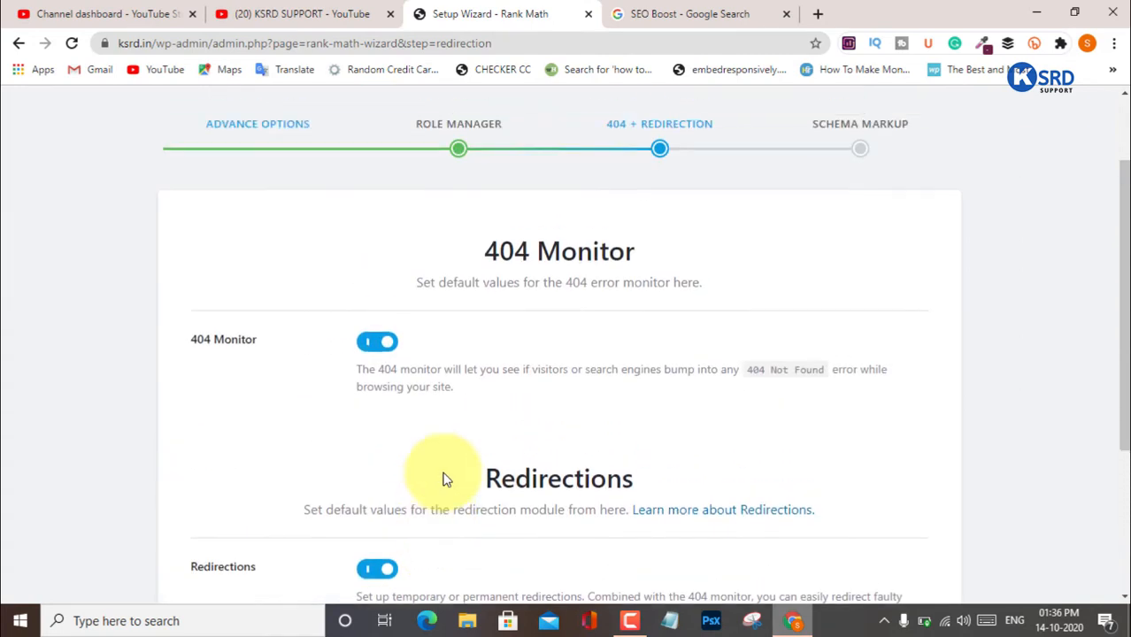
scroll(445, 479, down, 2)
scroll(445, 479, up, 1)
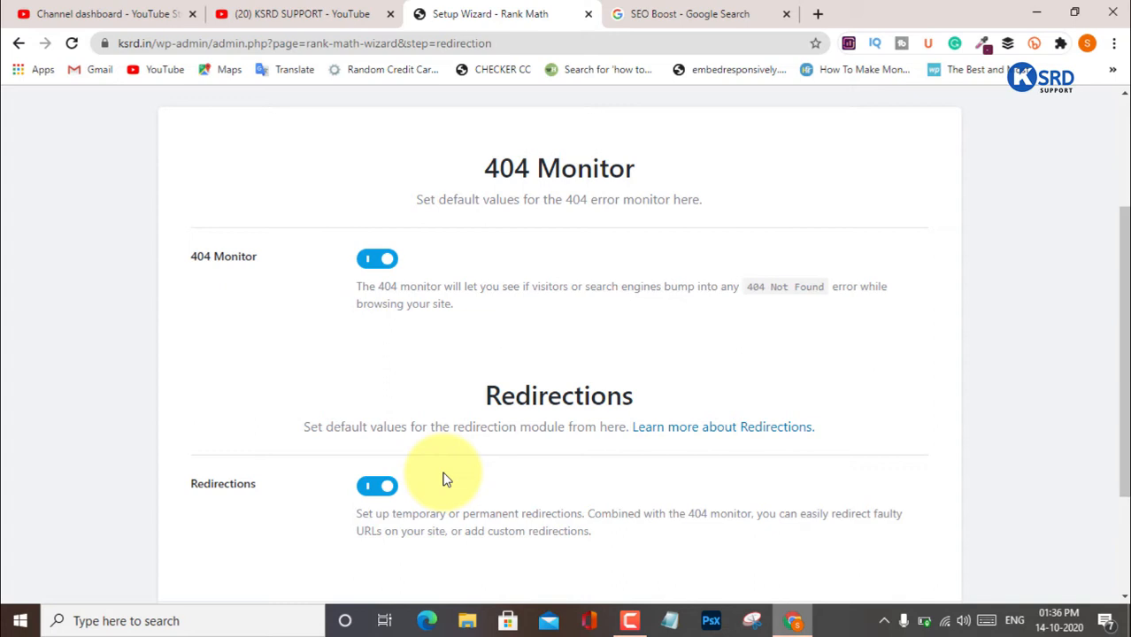
scroll(445, 479, down, 1)
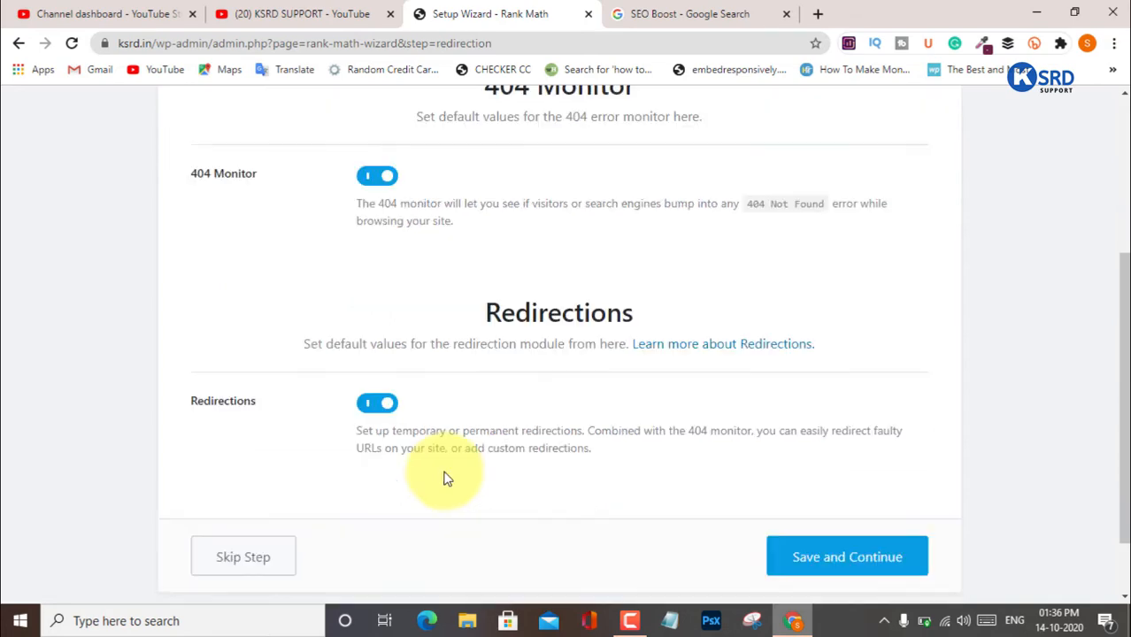
scroll(445, 479, up, 2)
scroll(445, 478, down, 3)
scroll(445, 478, up, 3)
scroll(447, 478, down, 3)
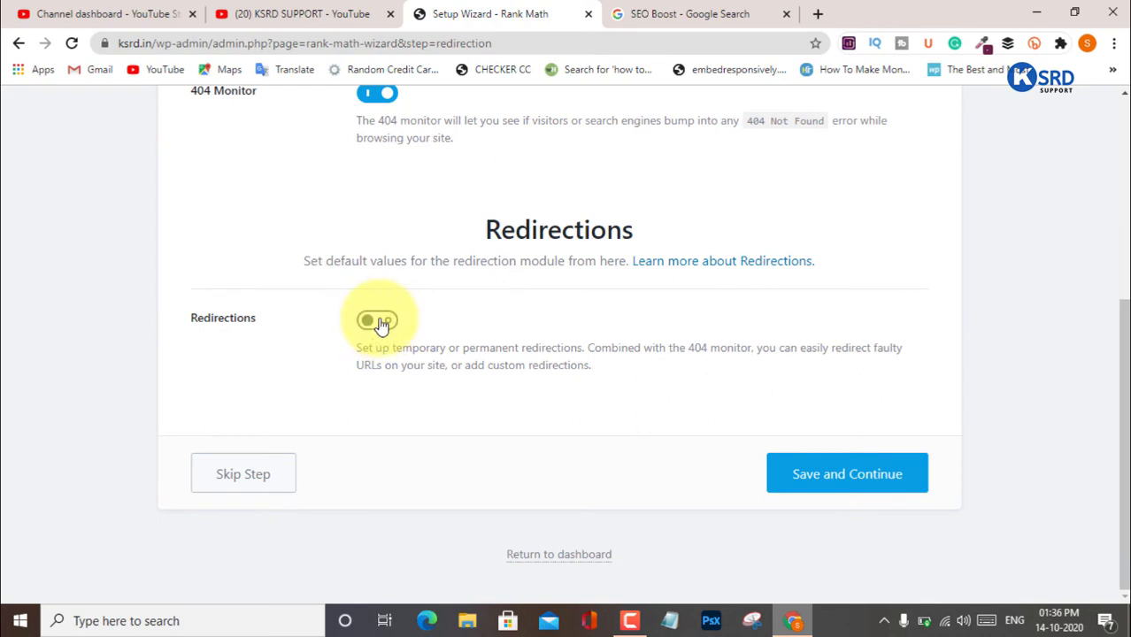
Switch Redirections on, save the 404 + Redirection settings with 404 Monitor enabled, and continue to the Schema Markup page
click(379, 322)
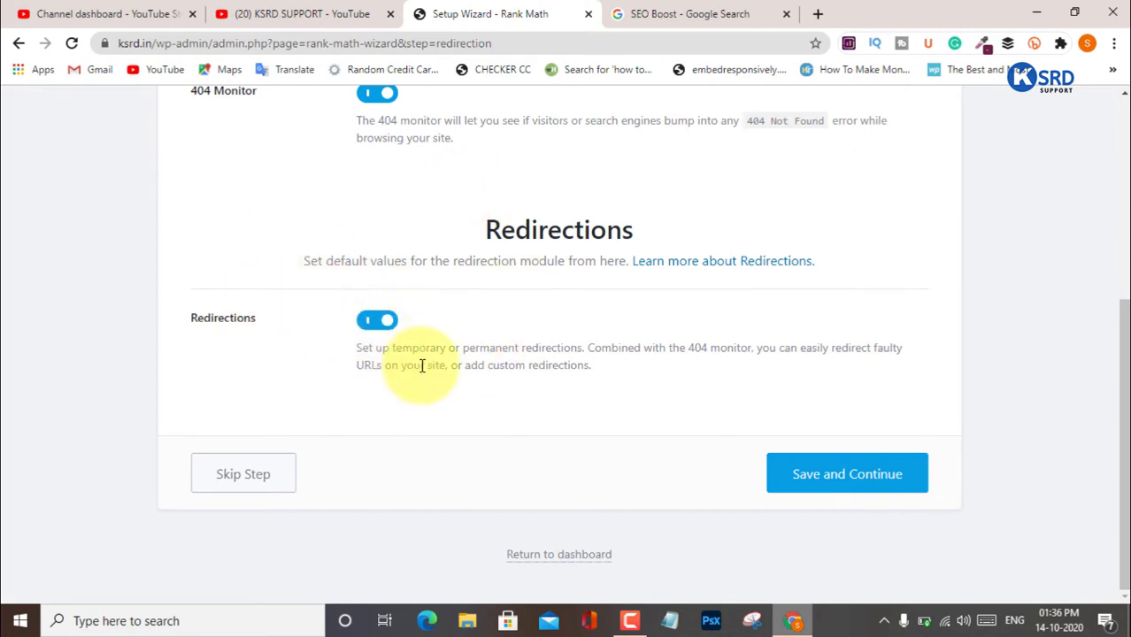
scroll(566, 310, up, 3)
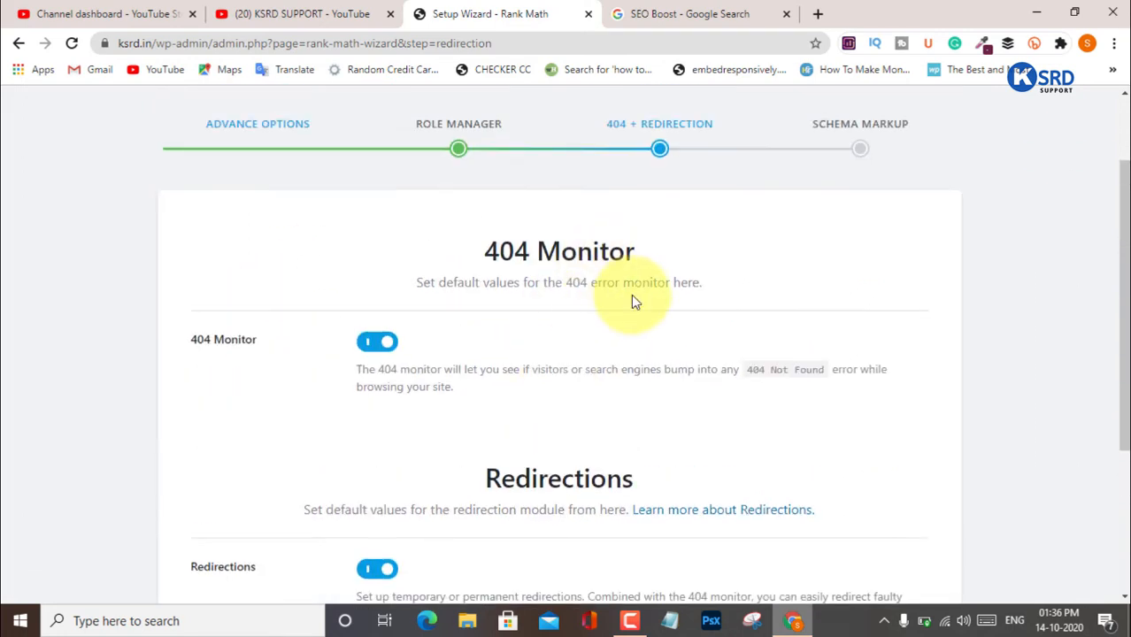
scroll(670, 389, down, 3)
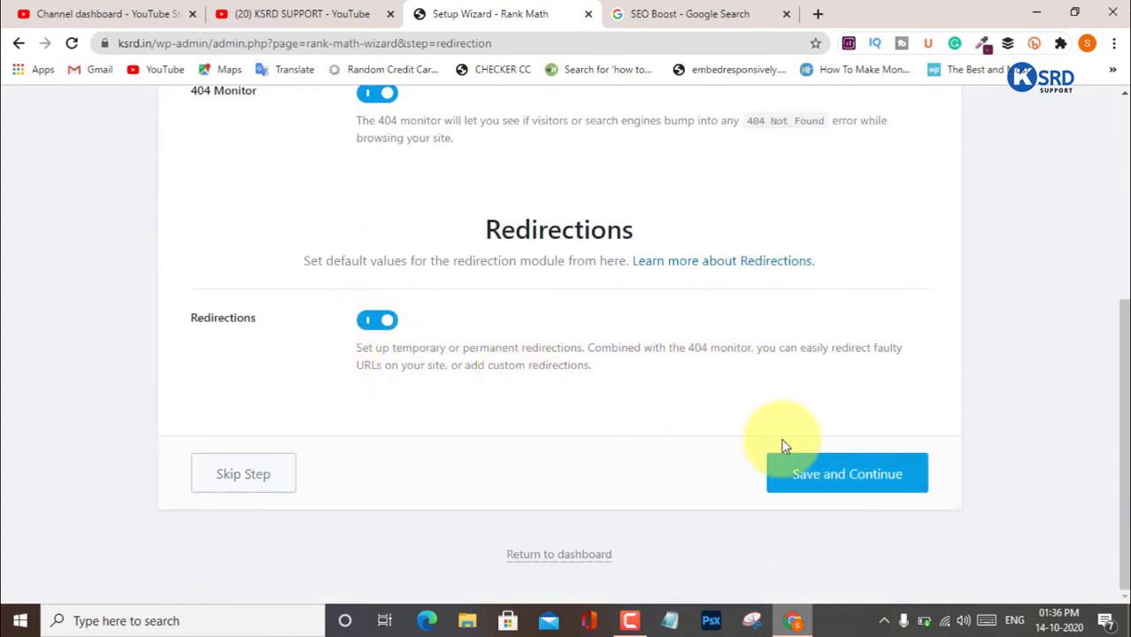
click(845, 492)
scroll(745, 416, up, 2)
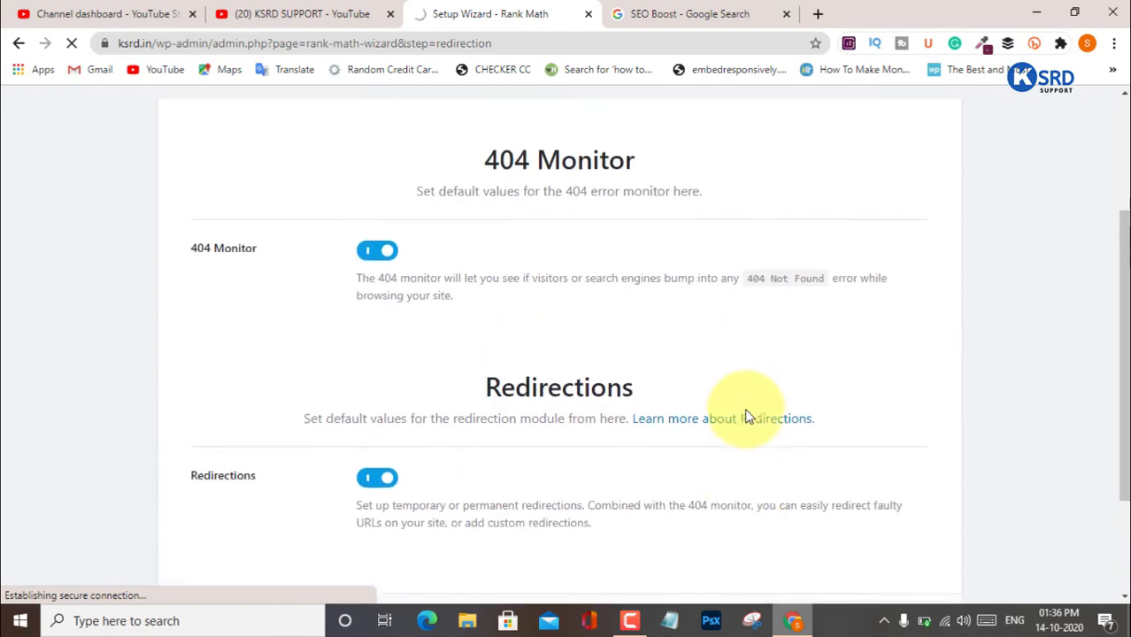
scroll(746, 416, up, 2)
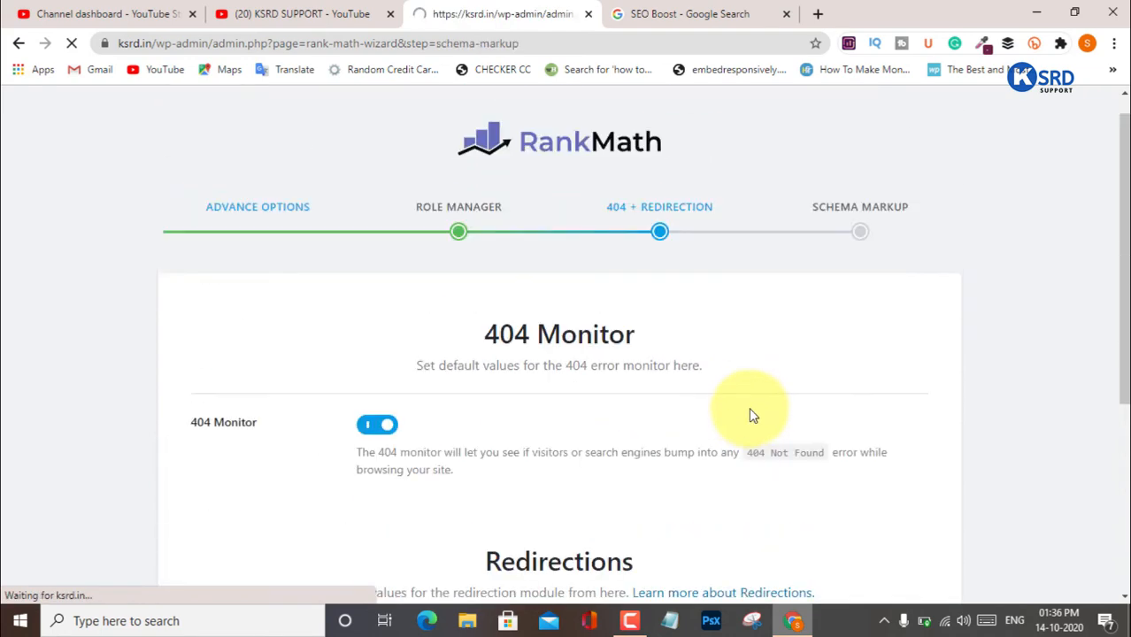
scroll(853, 399, down, 2)
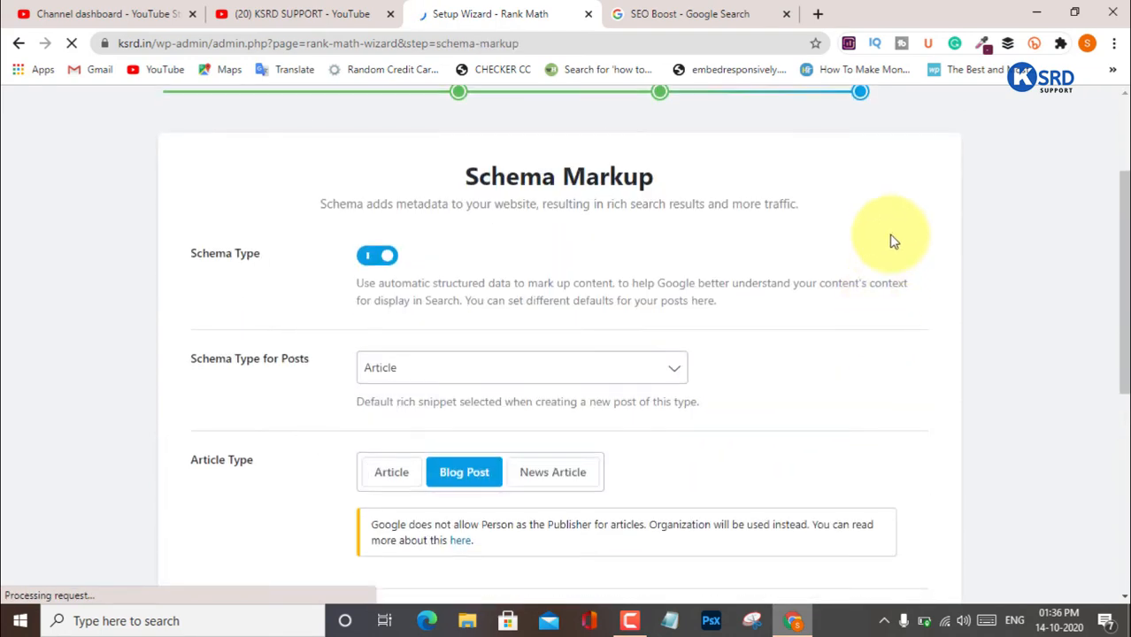
scroll(889, 240, up, 2)
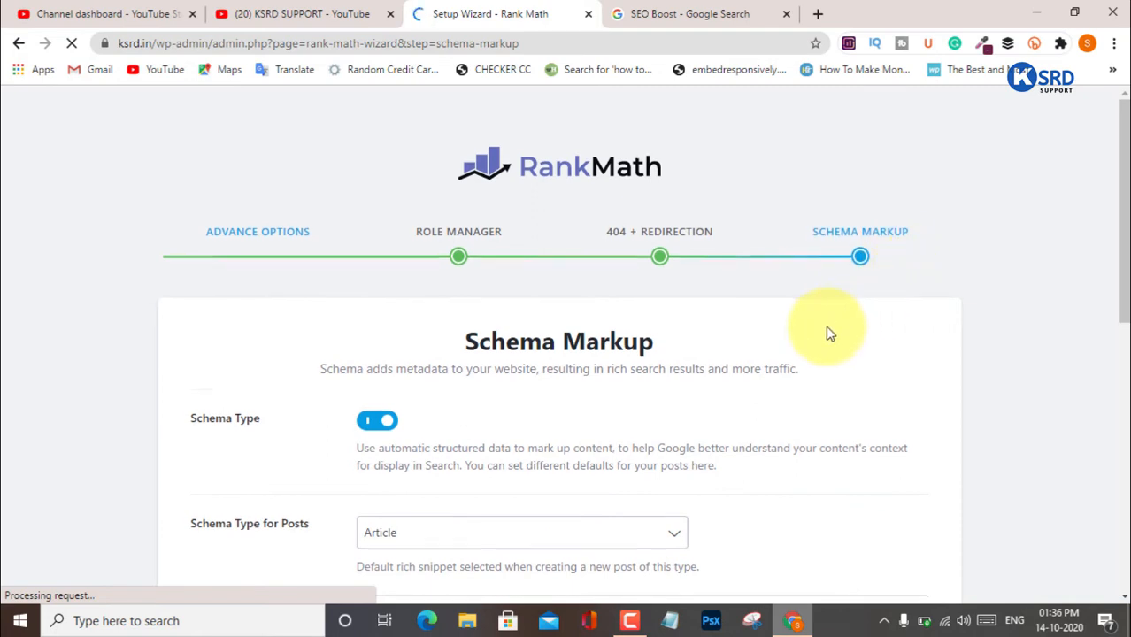
Look through the Schema Type for Posts options, try Job Posting, and set the type back to Article
scroll(825, 331, down, 3)
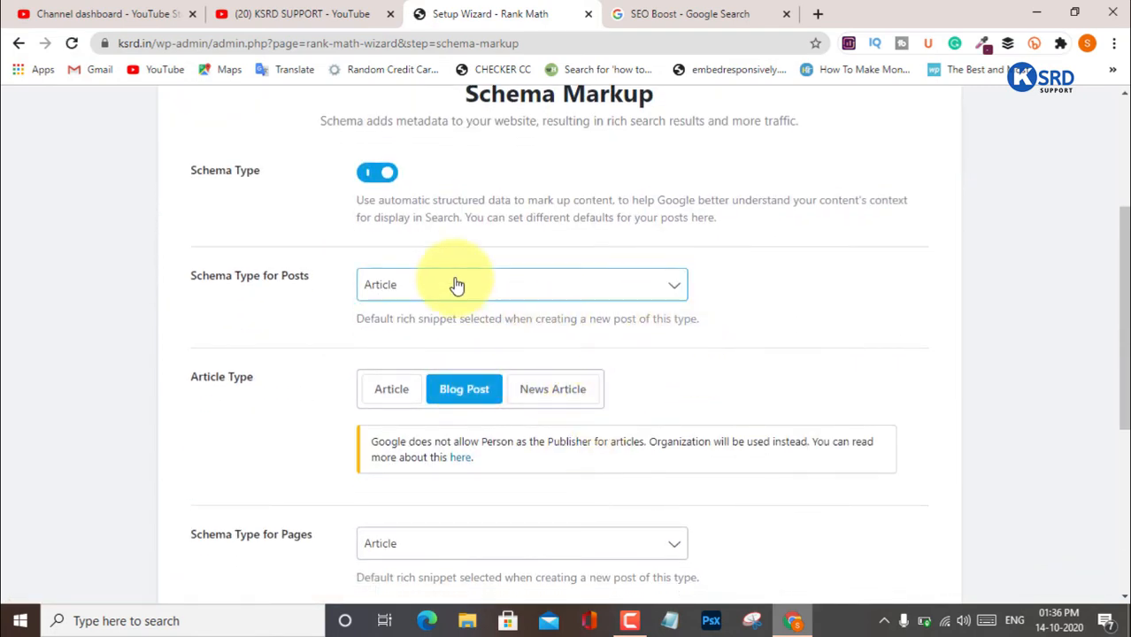
click(557, 286)
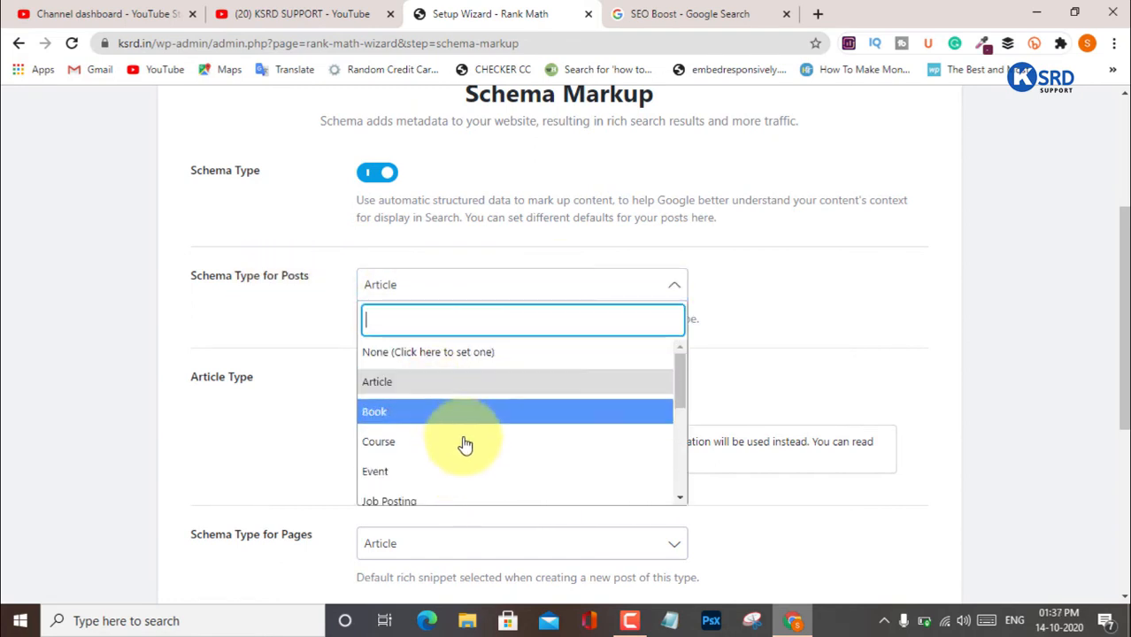
scroll(465, 445, down, 2)
scroll(465, 445, down, 3)
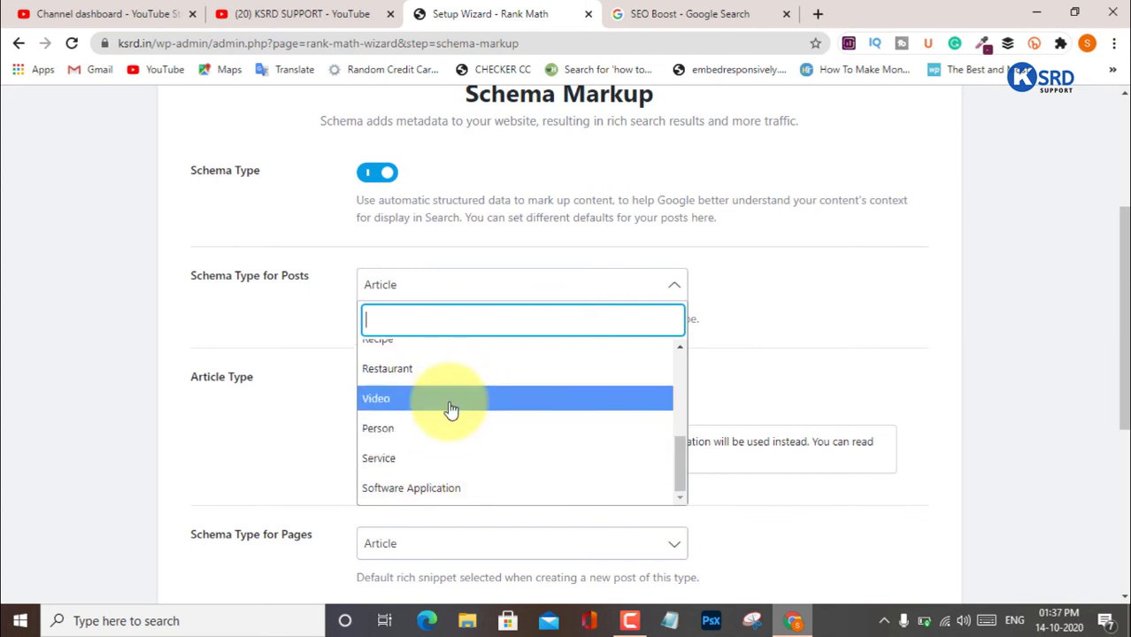
scroll(426, 402, up, 2)
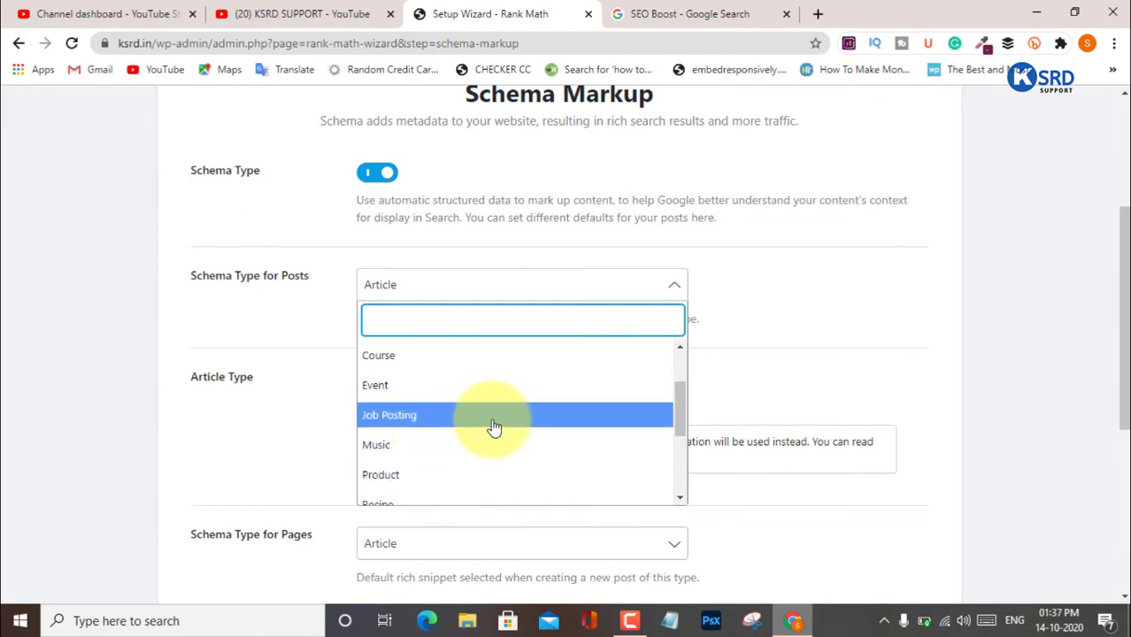
click(445, 416)
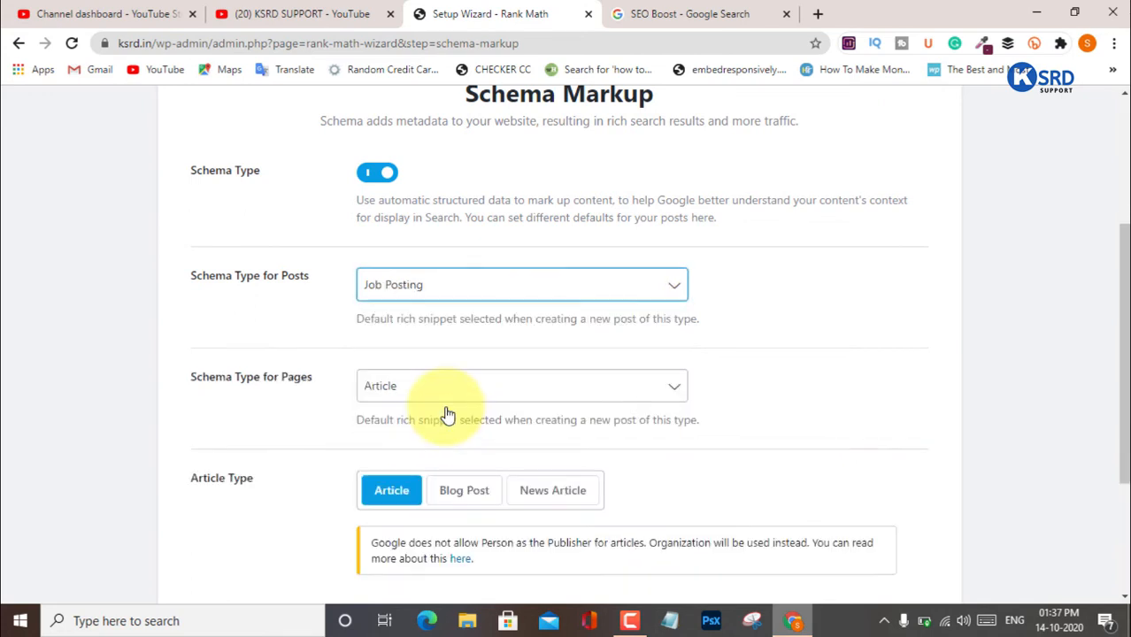
click(470, 289)
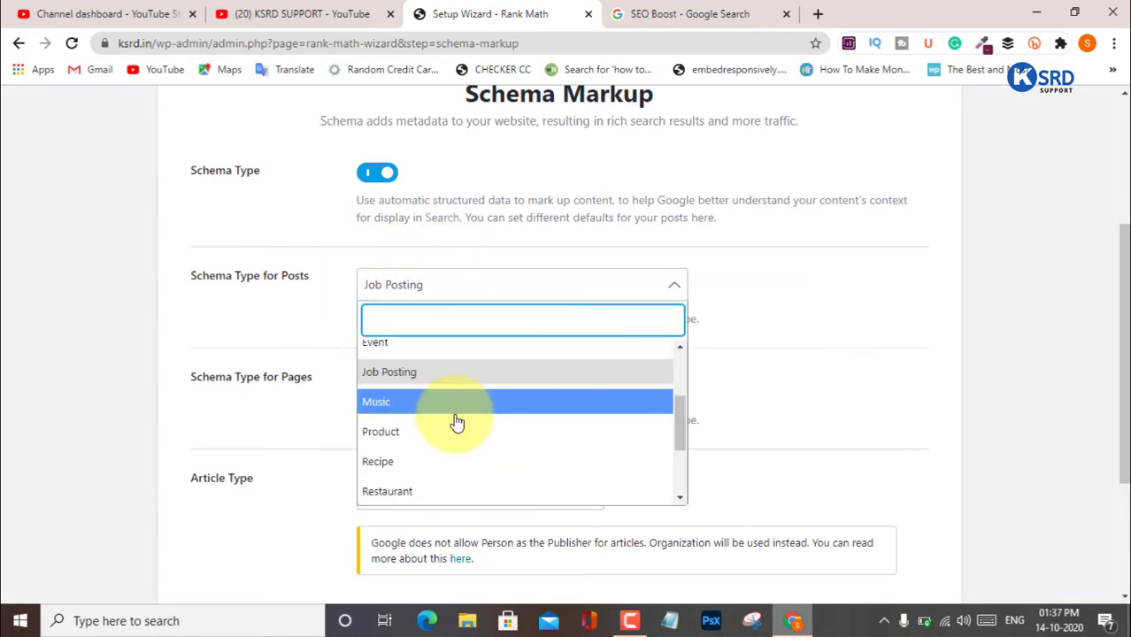
scroll(447, 421, up, 2)
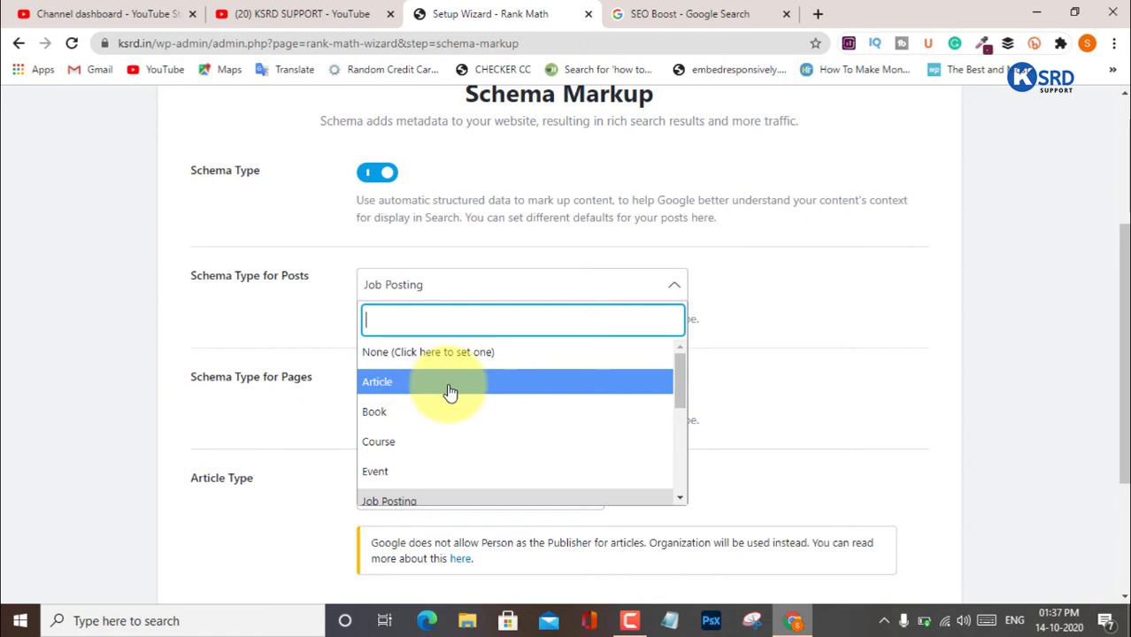
click(450, 392)
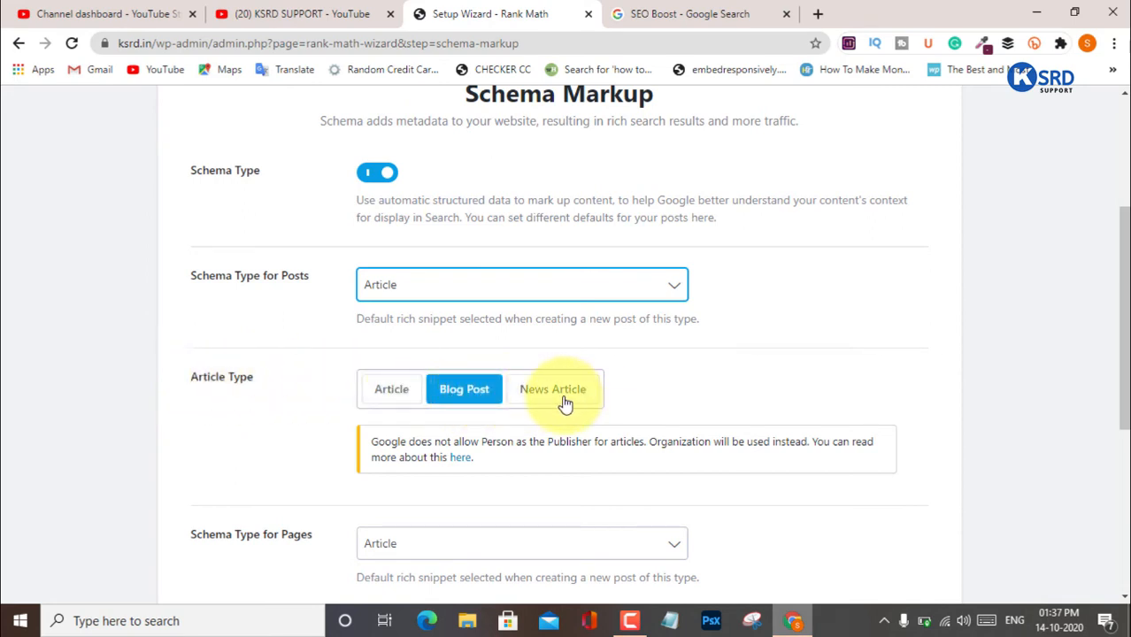
Try Article, Blog Post and News Article in turn as the Article Type for posts
click(395, 390)
scroll(562, 372, down, 3)
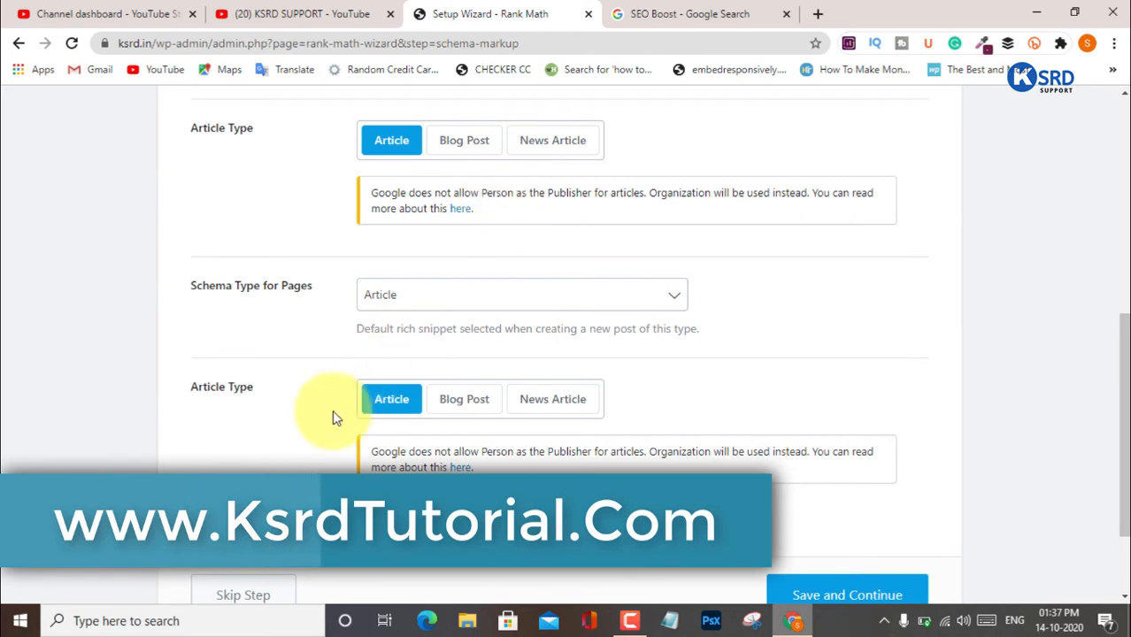
click(468, 142)
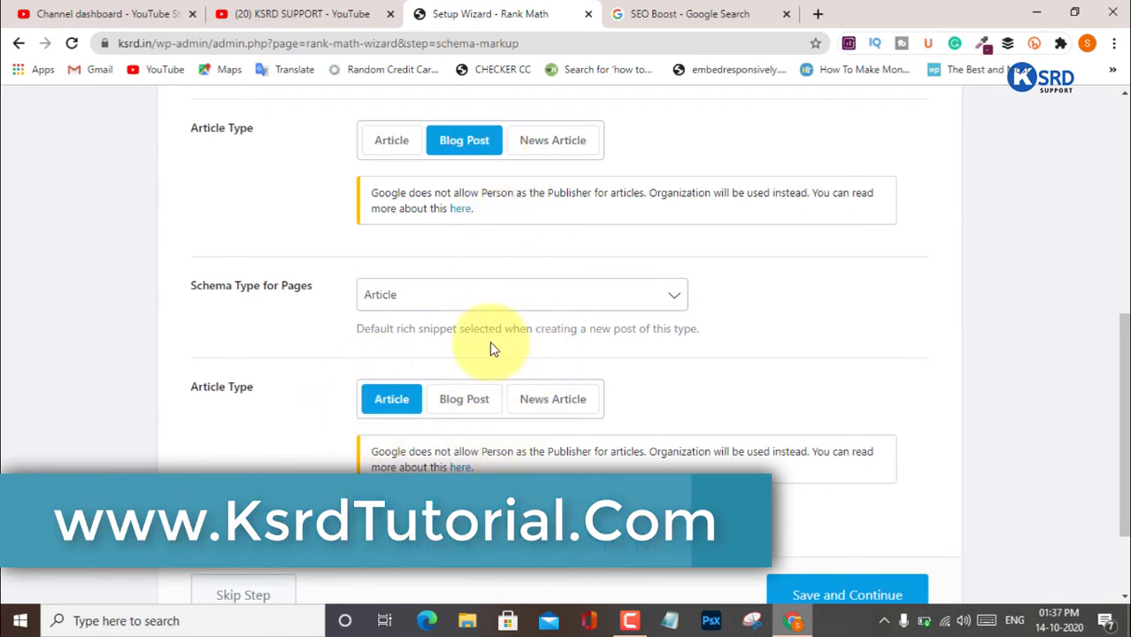
scroll(315, 282, up, 1)
scroll(479, 396, down, 1)
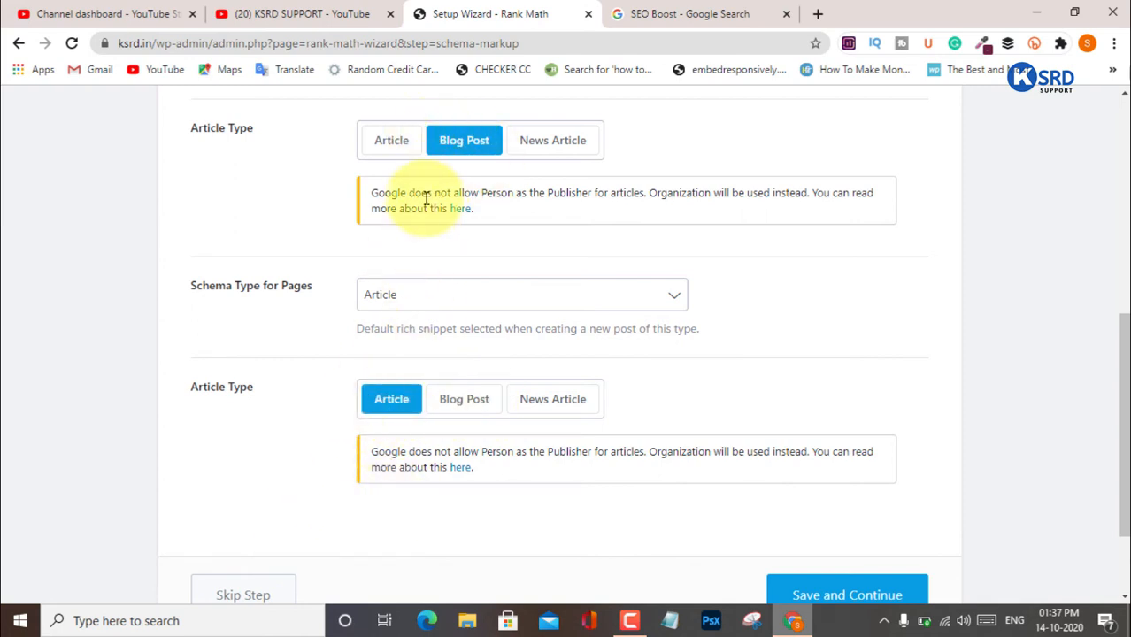
scroll(424, 190, up, 2)
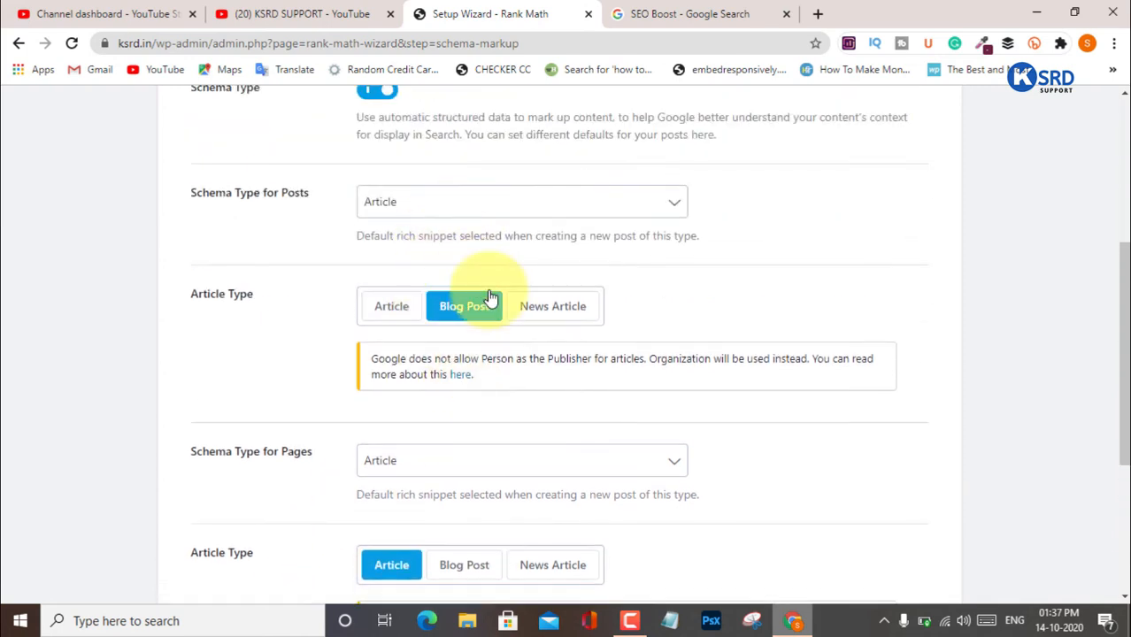
scroll(535, 363, down, 2)
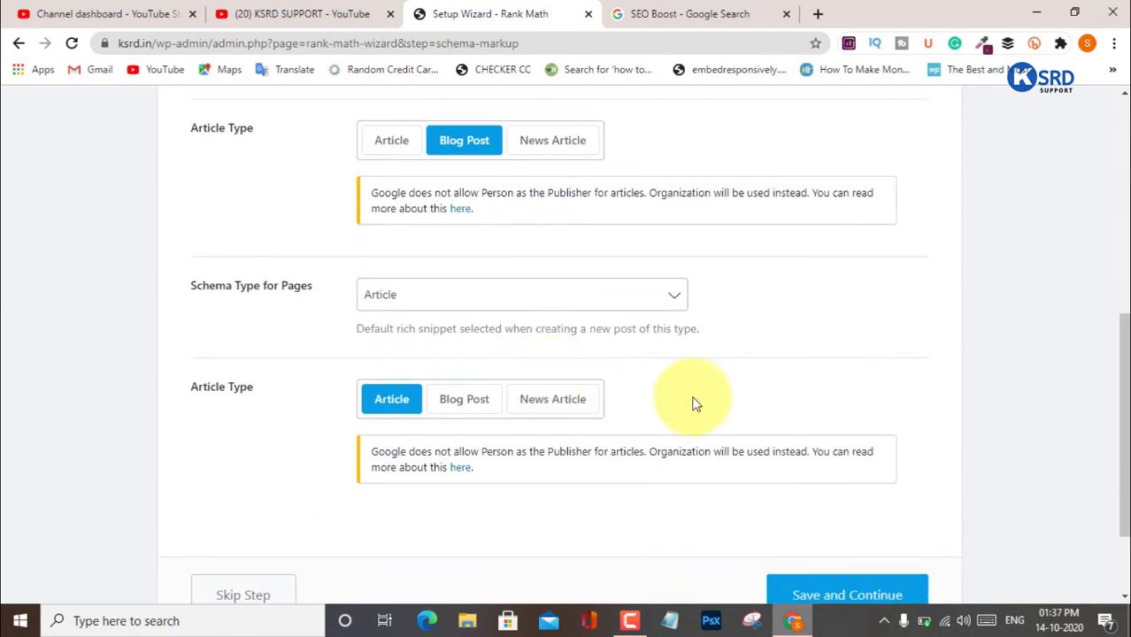
click(561, 145)
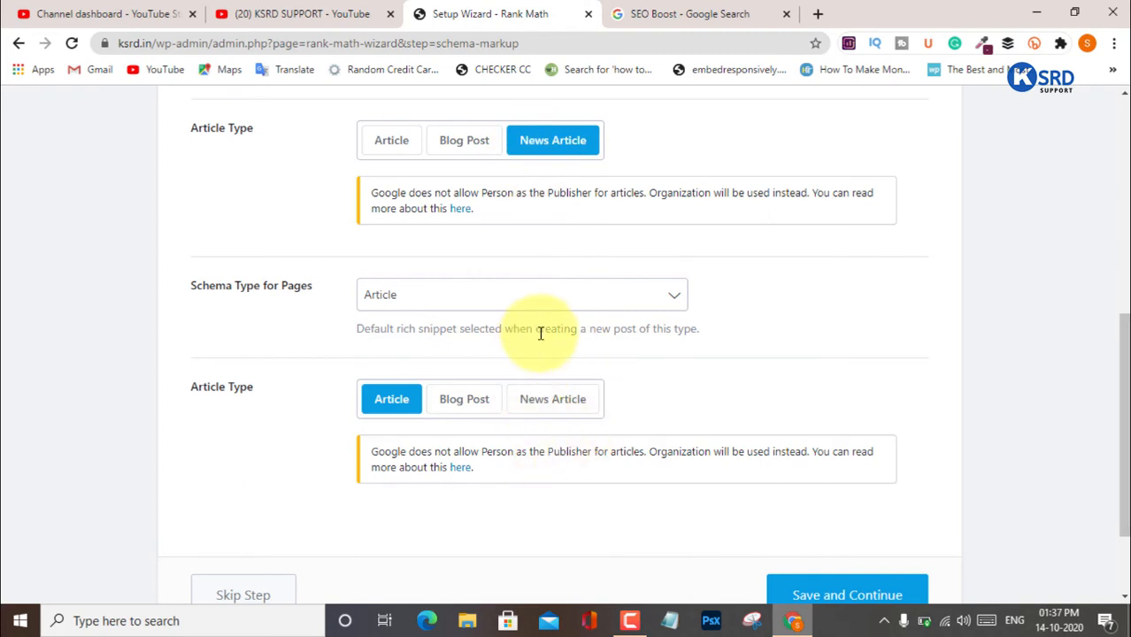
scroll(713, 364, down, 2)
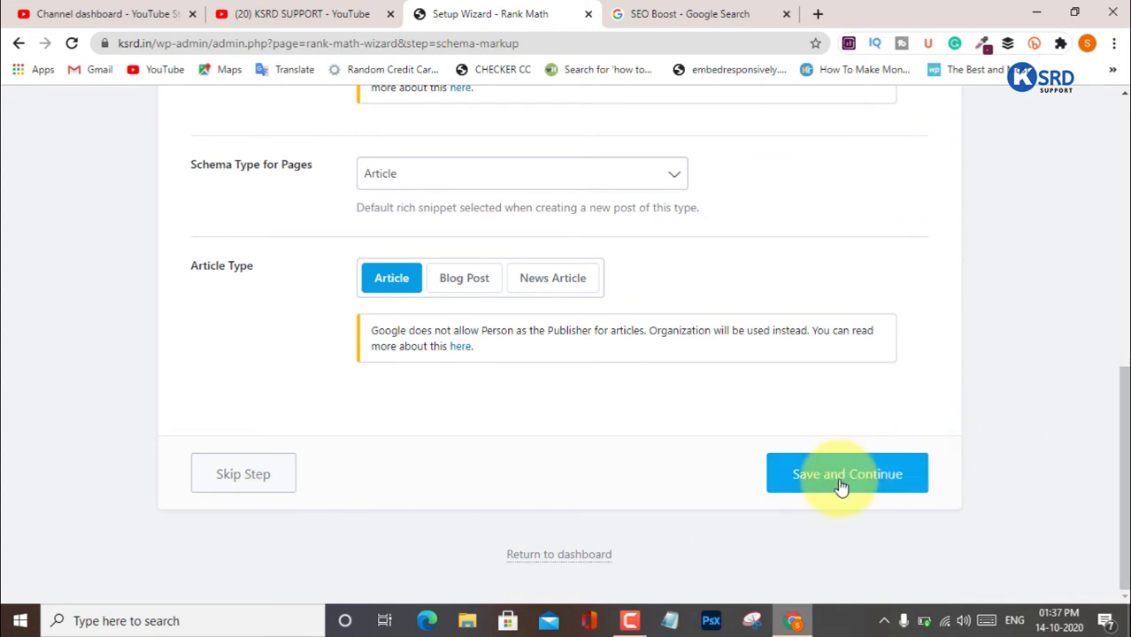
Set the Article Type for posts to Blog Post, and save the Schema Markup page to finish the wizard
scroll(577, 321, up, 2)
click(470, 191)
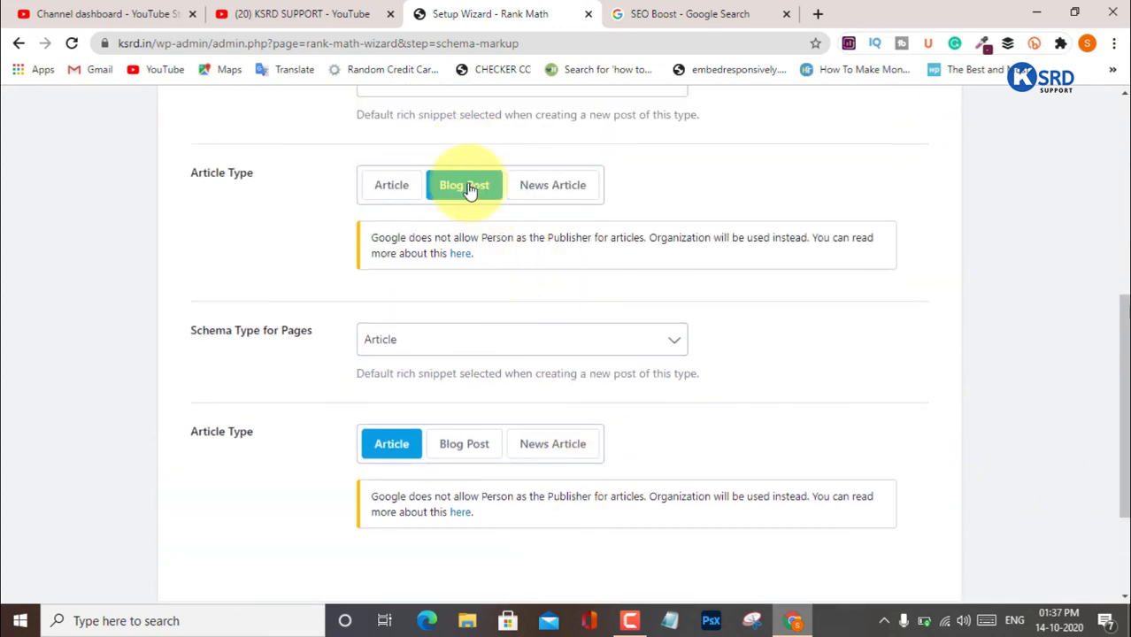
scroll(654, 335, down, 2)
click(839, 484)
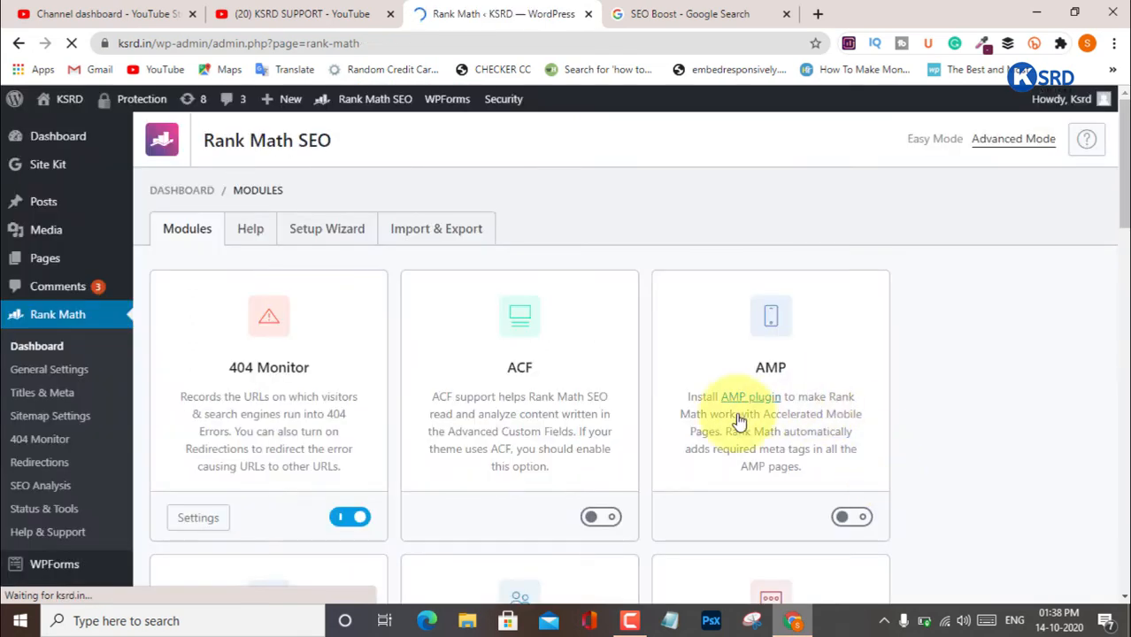
Examine the modules on the Rank Math dashboard, including the BuddyPress module's description and its activation requirement
scroll(409, 420, down, 1)
scroll(410, 419, down, 4)
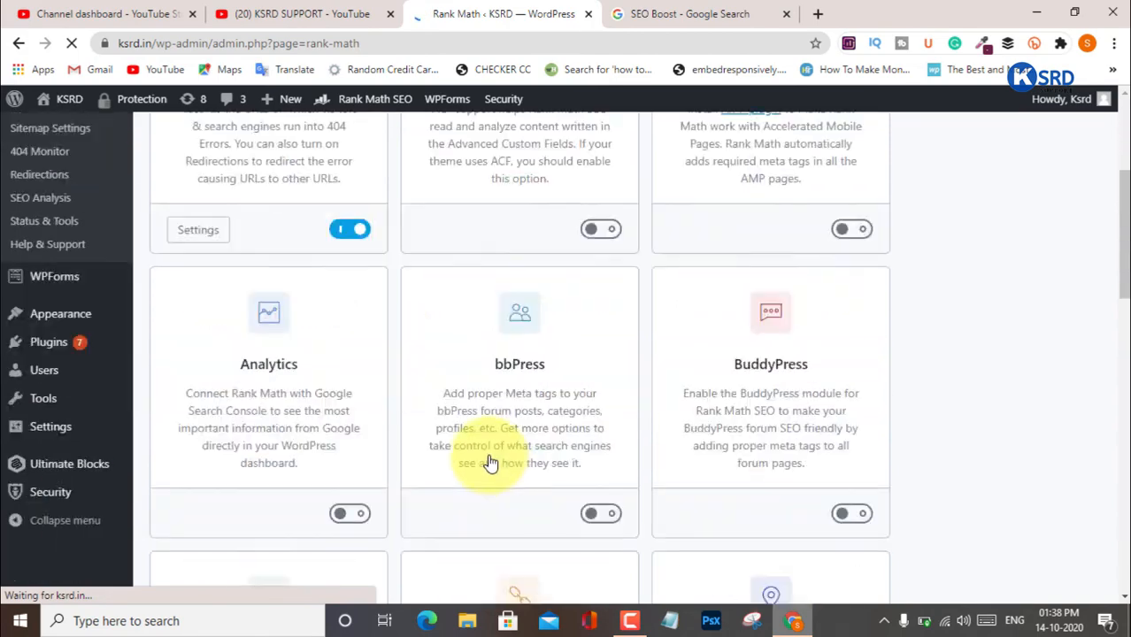
scroll(358, 340, up, 4)
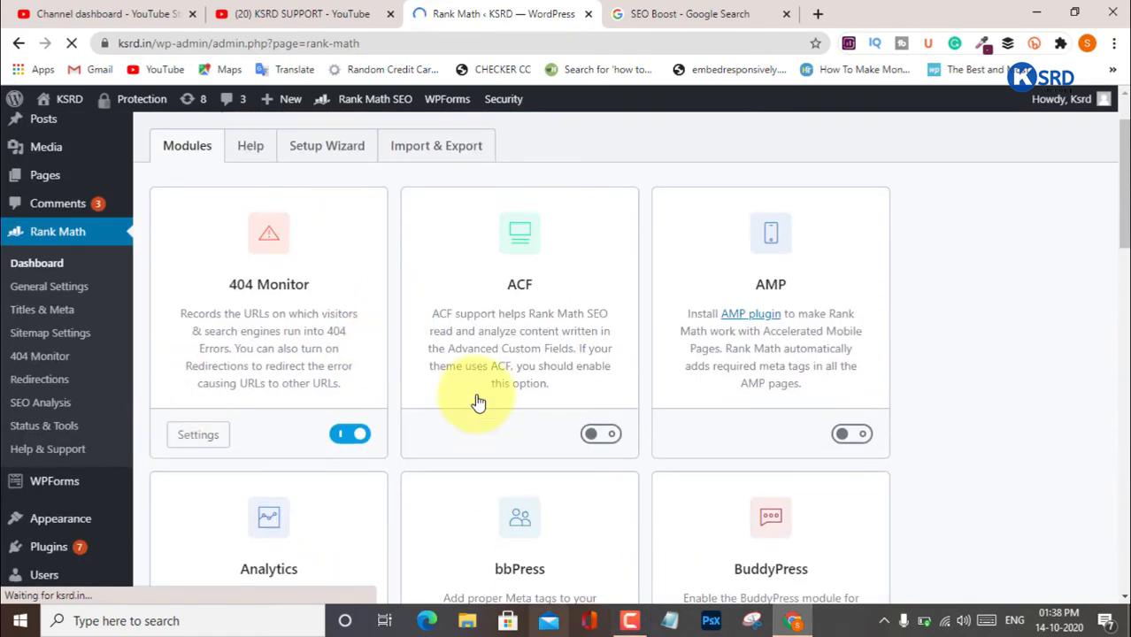
scroll(478, 401, down, 2)
scroll(537, 334, down, 1)
scroll(537, 334, down, 4)
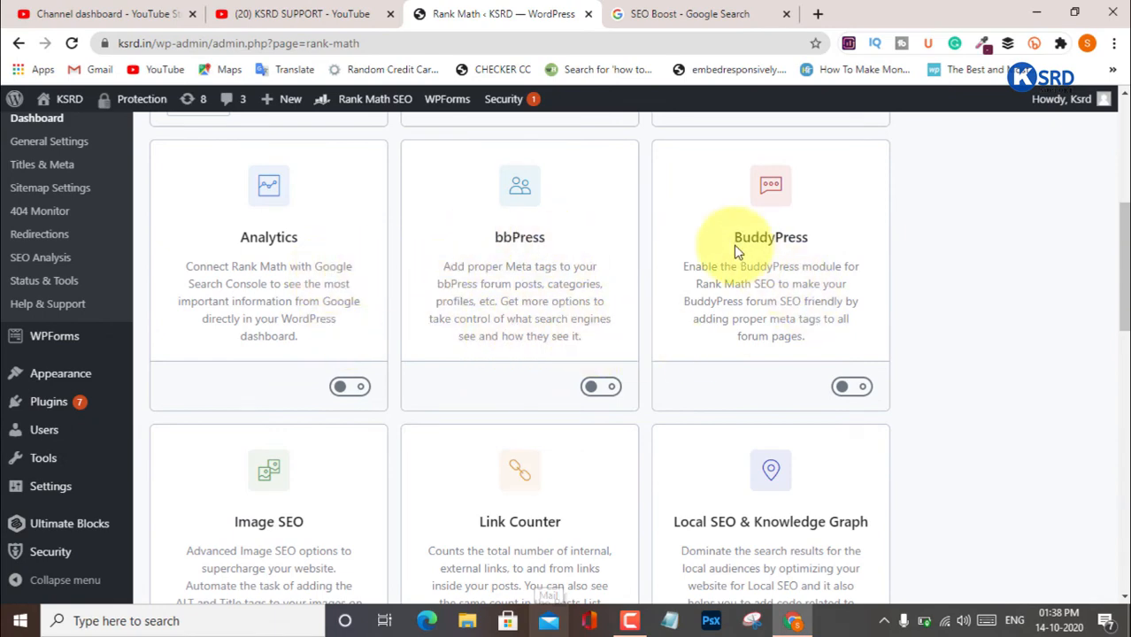
drag(734, 237, 866, 259)
click(1006, 291)
mouse_move(861, 390)
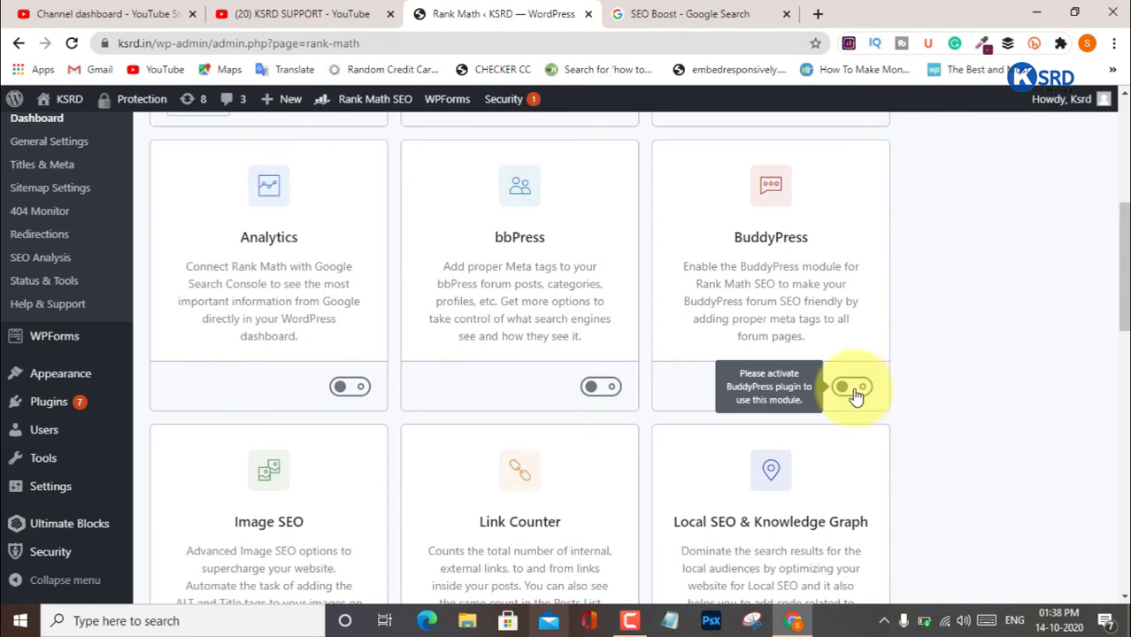
Open the Image SEO module's settings and turn on Add missing ALT attributes, keeping %filename% as the Alt attribute format
scroll(460, 413, down, 2)
scroll(460, 363, down, 1)
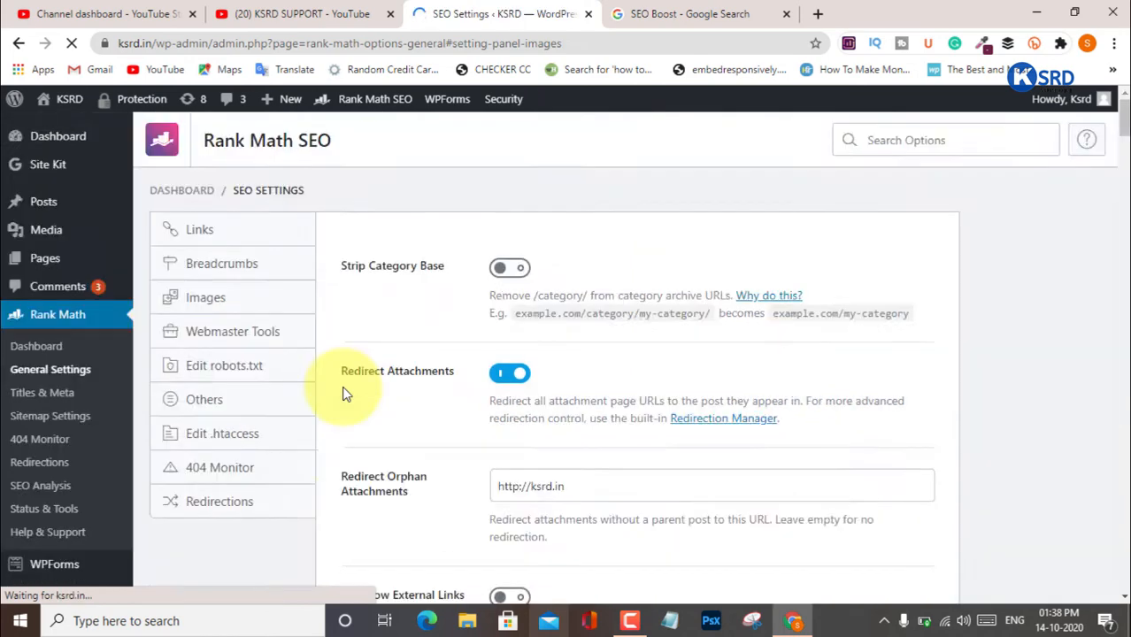
scroll(429, 384, up, 1)
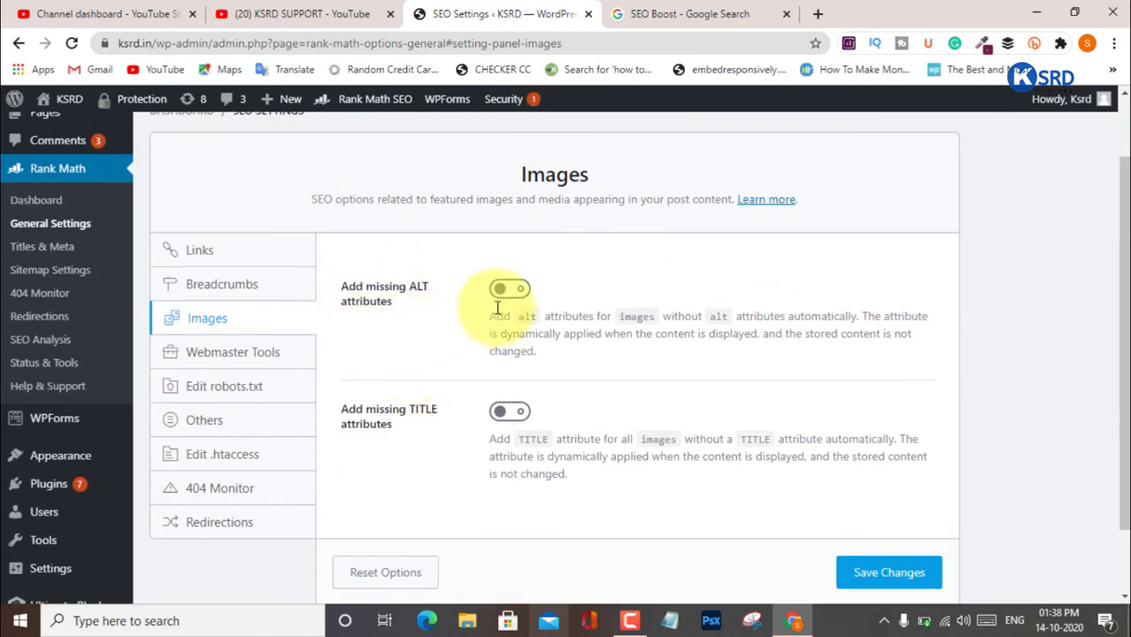
click(520, 292)
scroll(575, 374, down, 1)
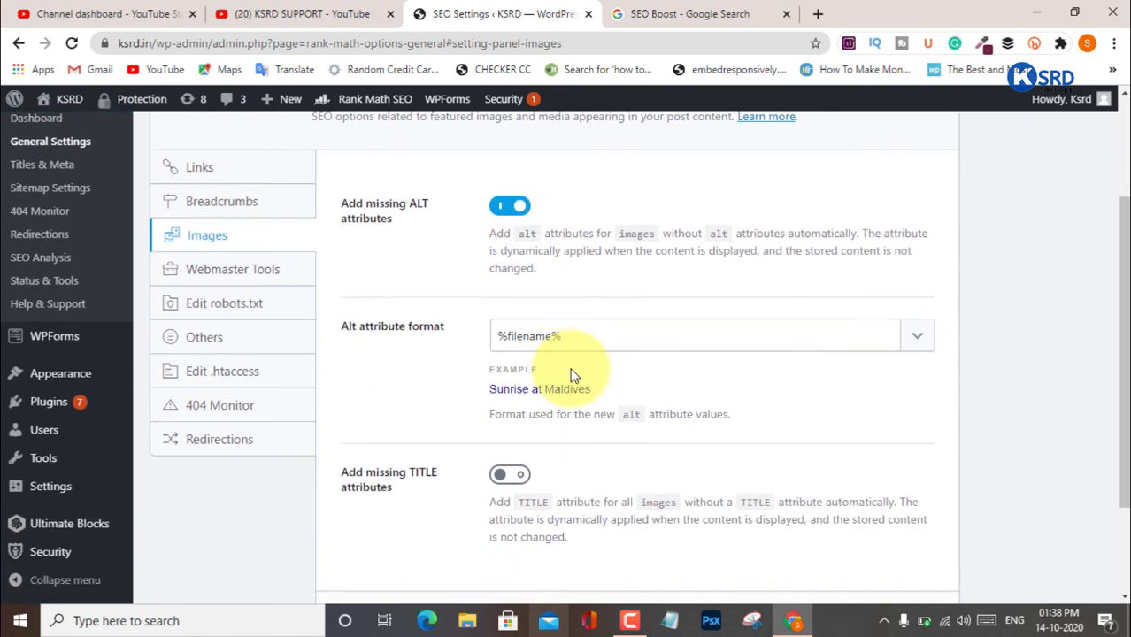
click(517, 337)
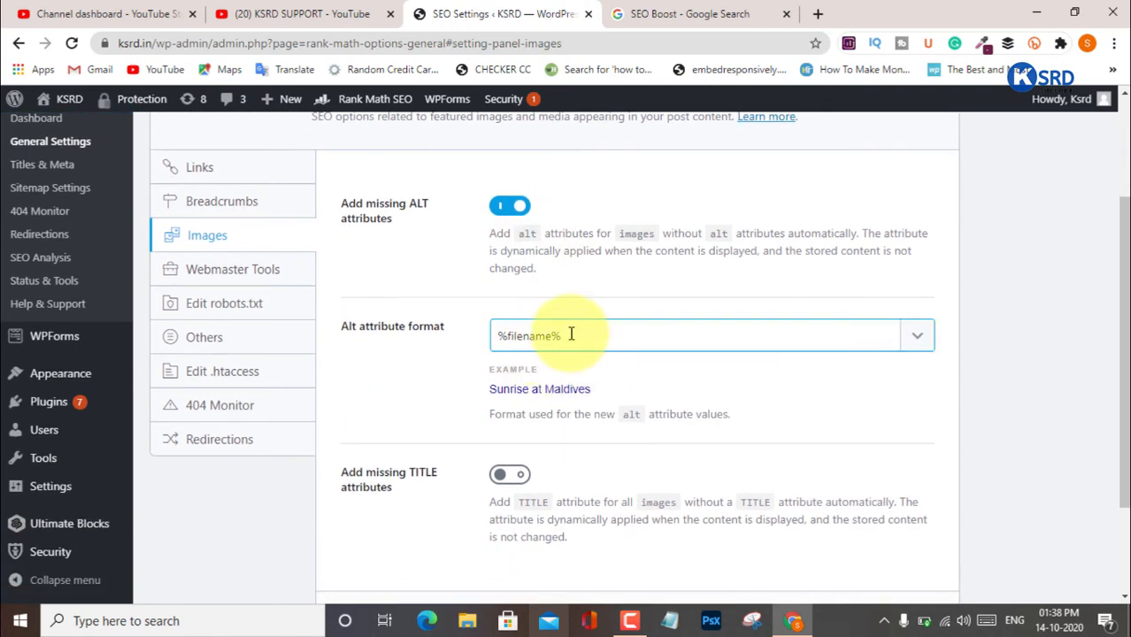
drag(573, 334, 207, 377)
click(482, 380)
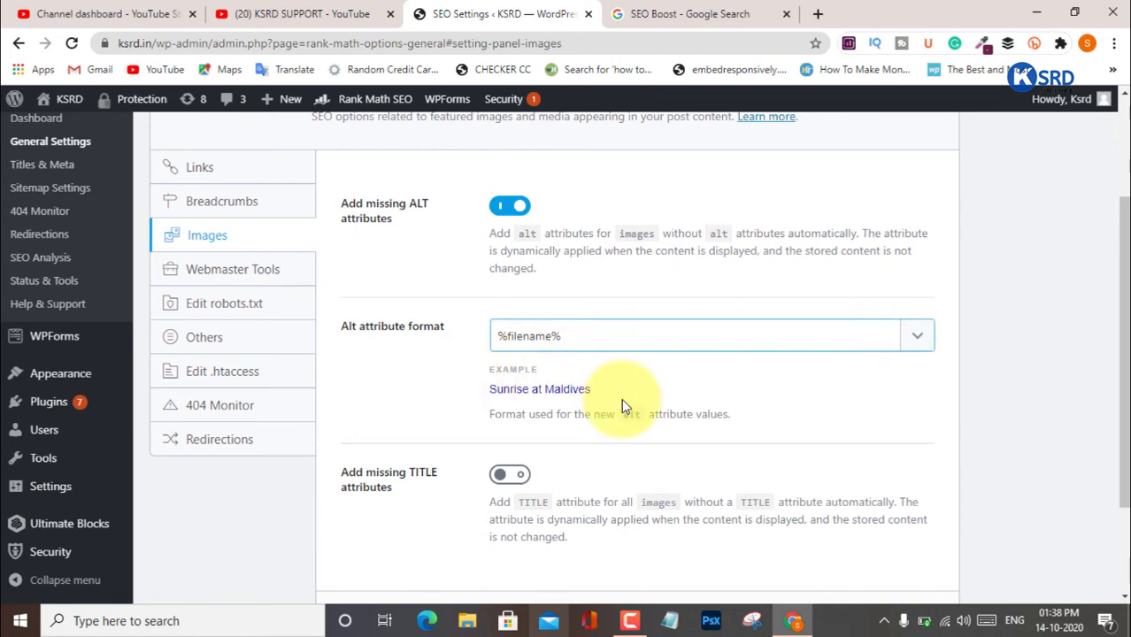
Turn on Add missing TITLE attributes in the Images settings
scroll(621, 398, down, 2)
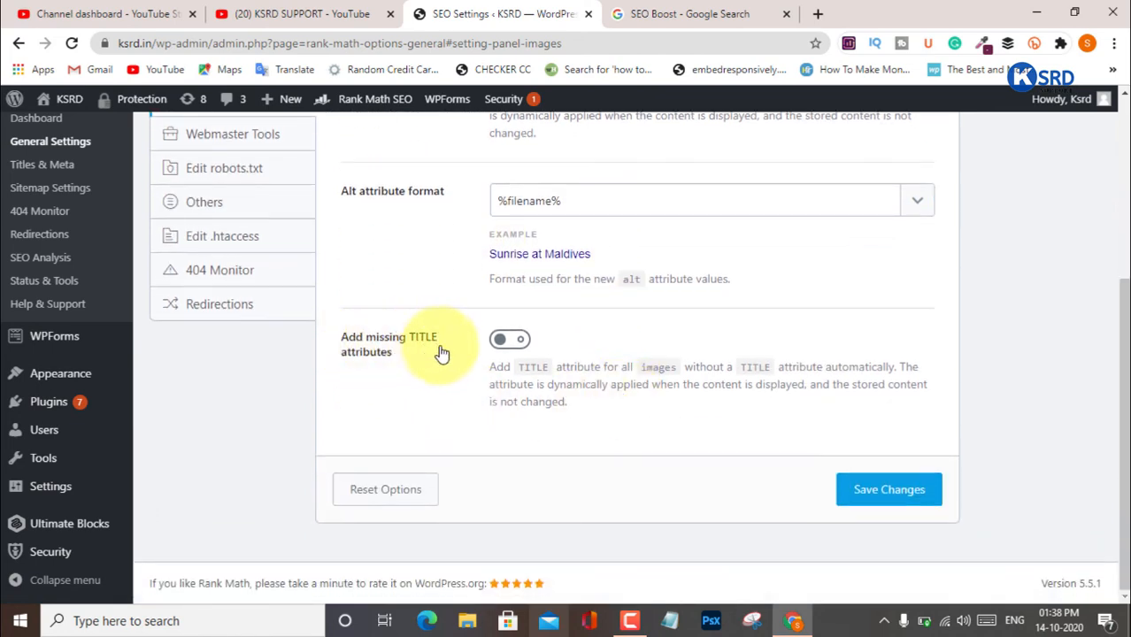
click(510, 341)
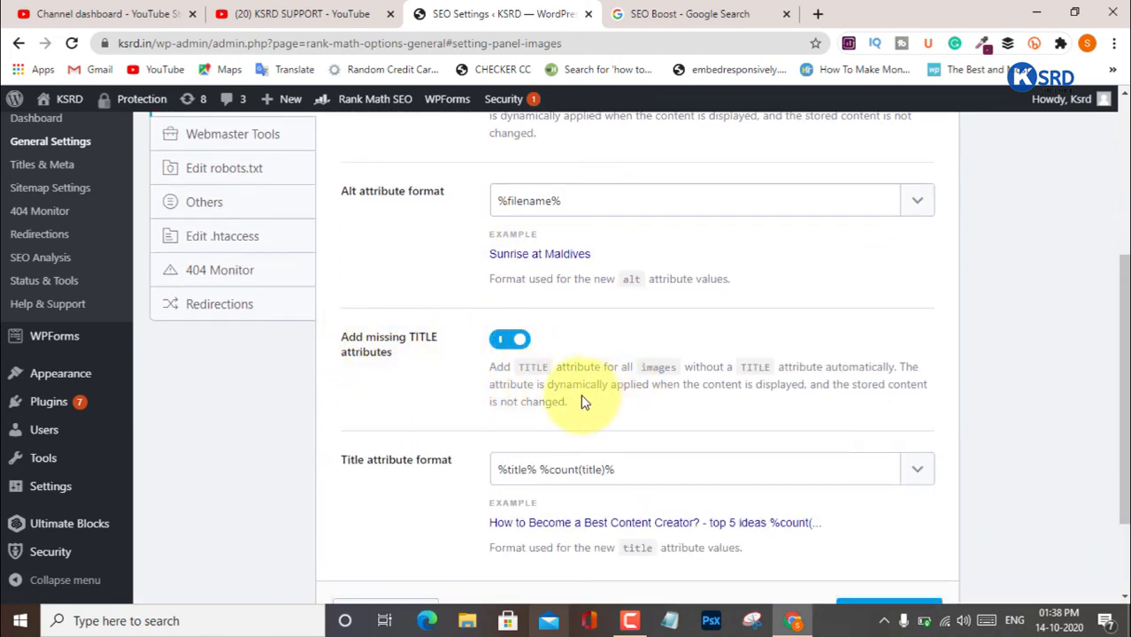
scroll(462, 361, down, 2)
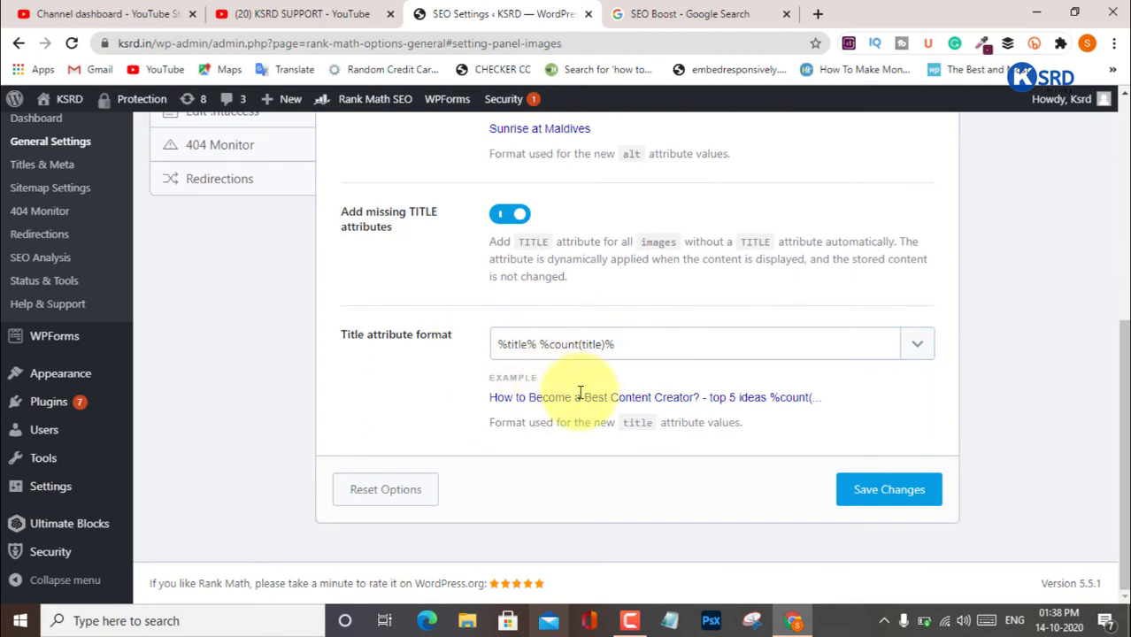
Remove %title% %count(title)% from the Title attribute format so the field is empty
click(653, 345)
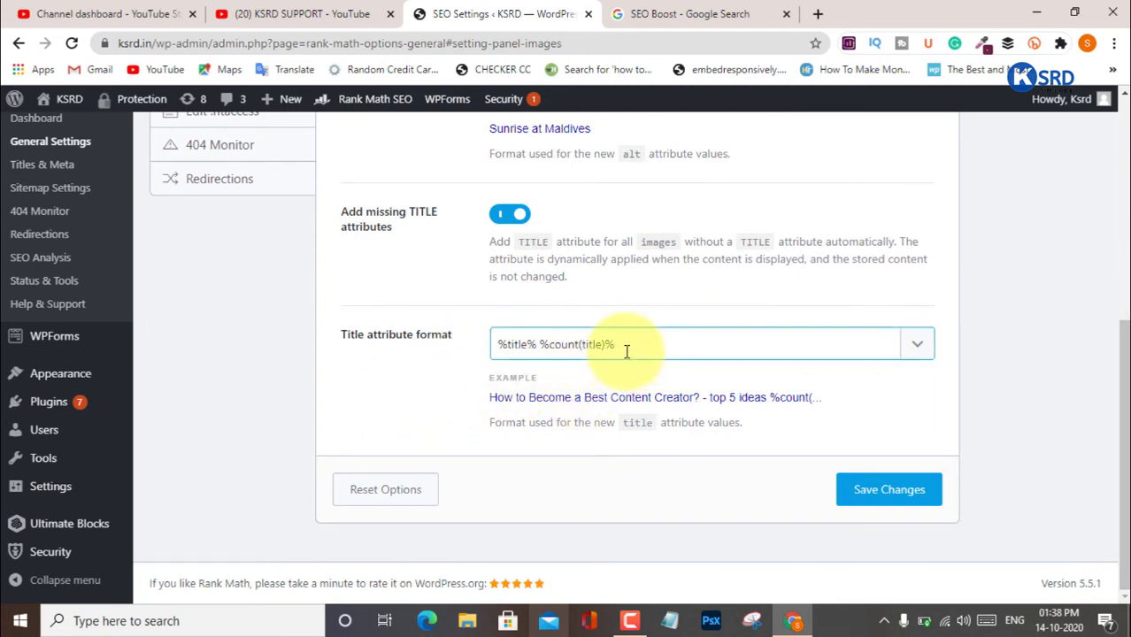
click(634, 343)
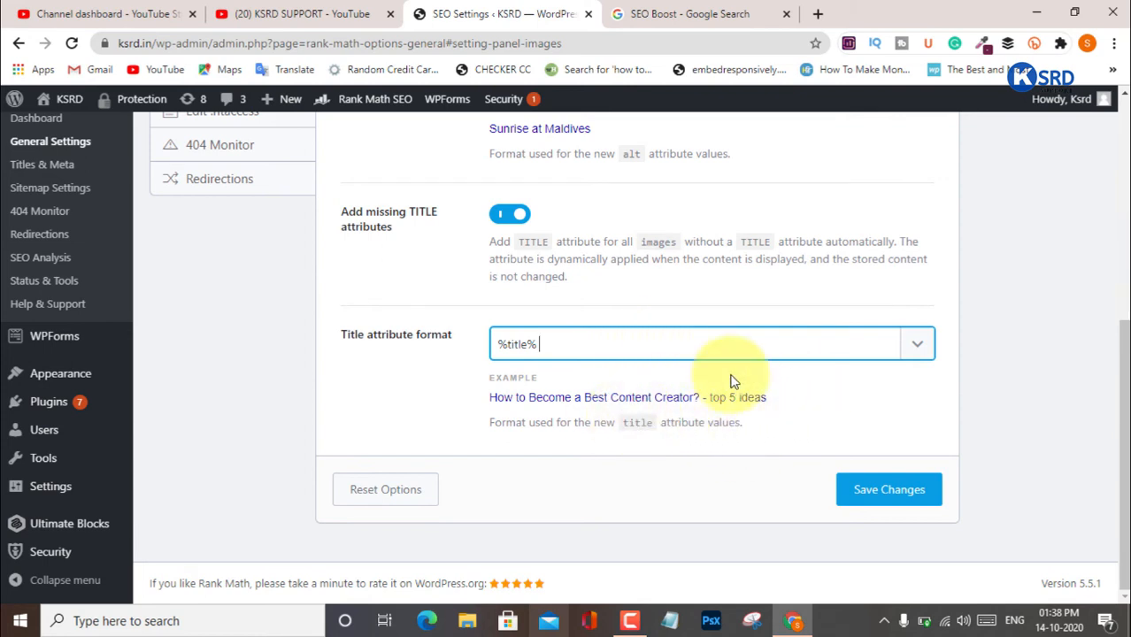
scroll(754, 361, up, 1)
scroll(680, 425, down, 1)
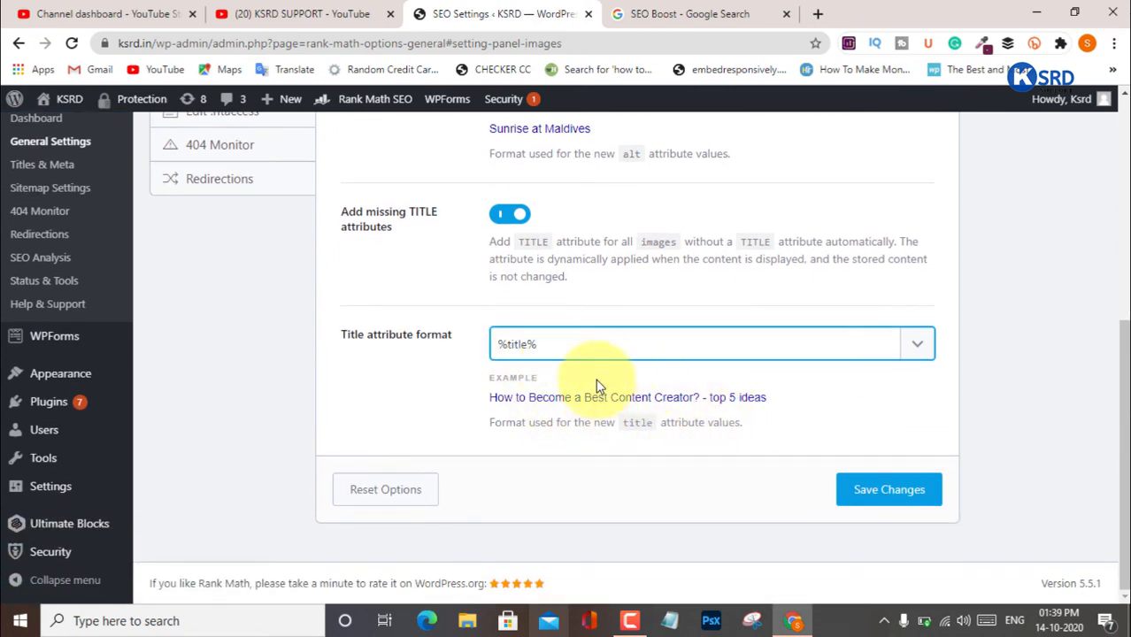
key(BackSpace)
key(BackSpace)
key(BackSpace)
key(BackSpace)
key(BackSpace)
key(BackSpace)
key(BackSpace)
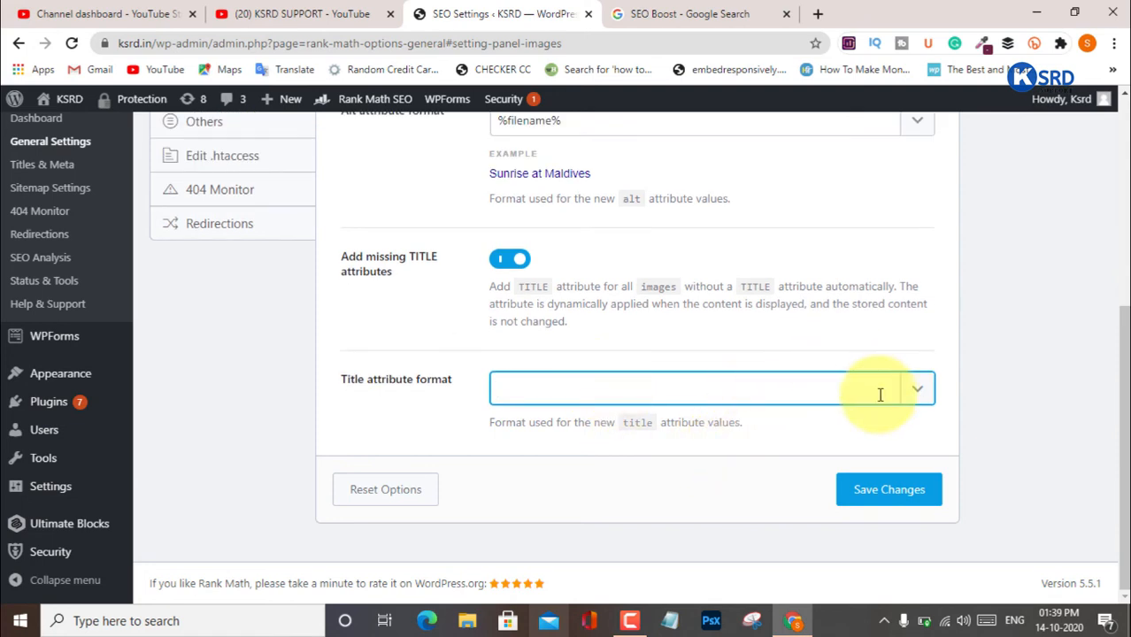
Set the Title attribute format for images to the Post Title variable, %title%
click(917, 389)
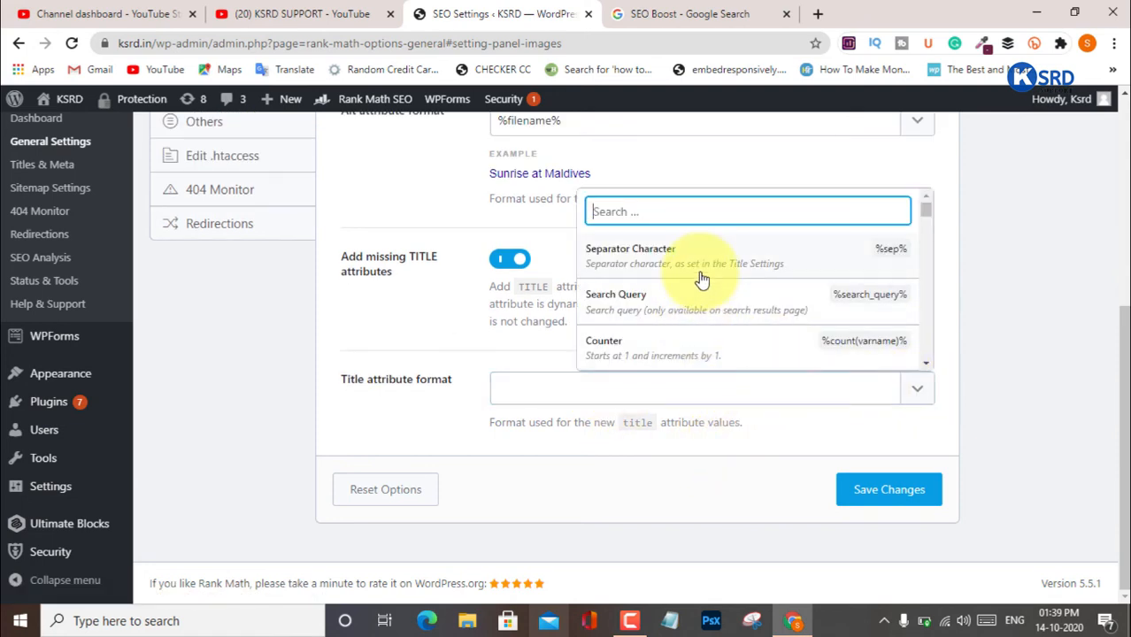
scroll(697, 292, down, 1)
scroll(681, 318, down, 2)
scroll(638, 285, up, 1)
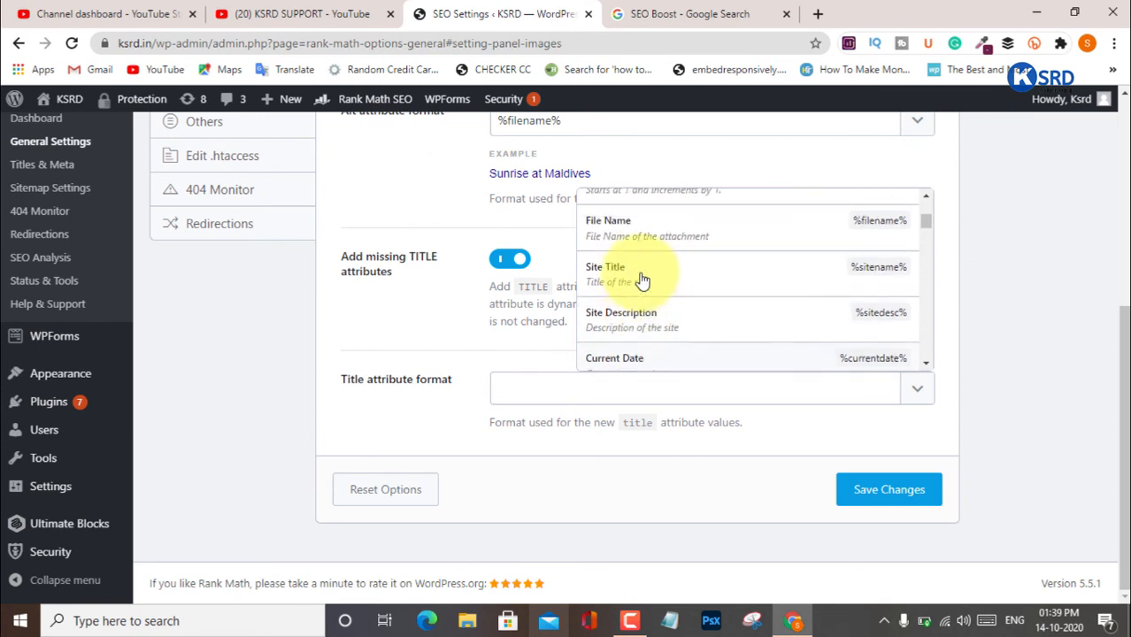
scroll(656, 341, down, 4)
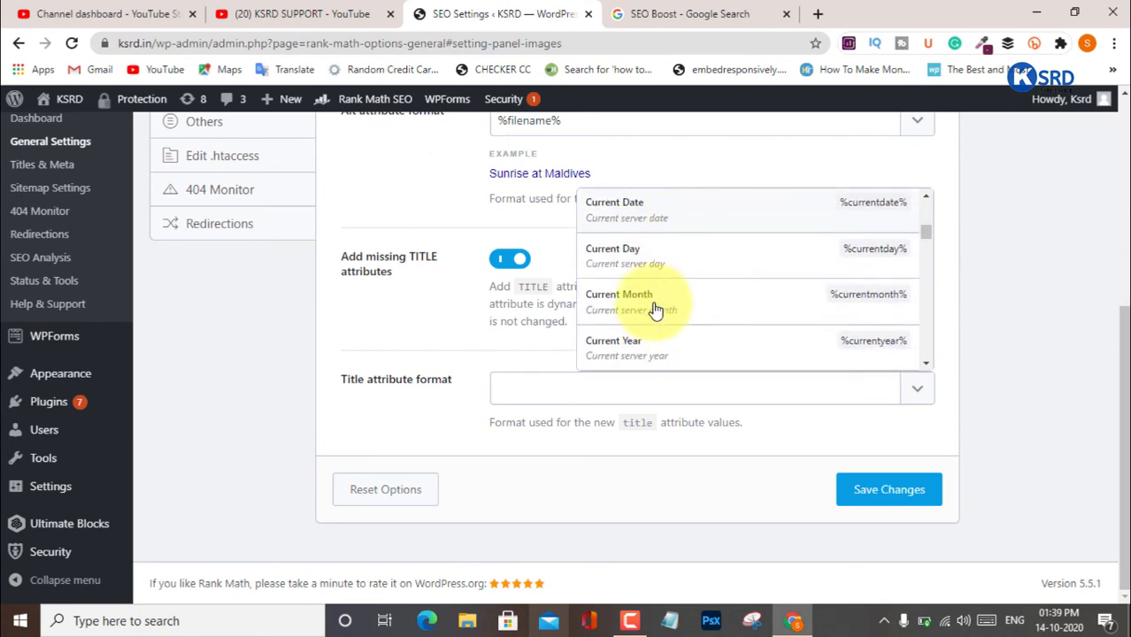
scroll(646, 326, down, 3)
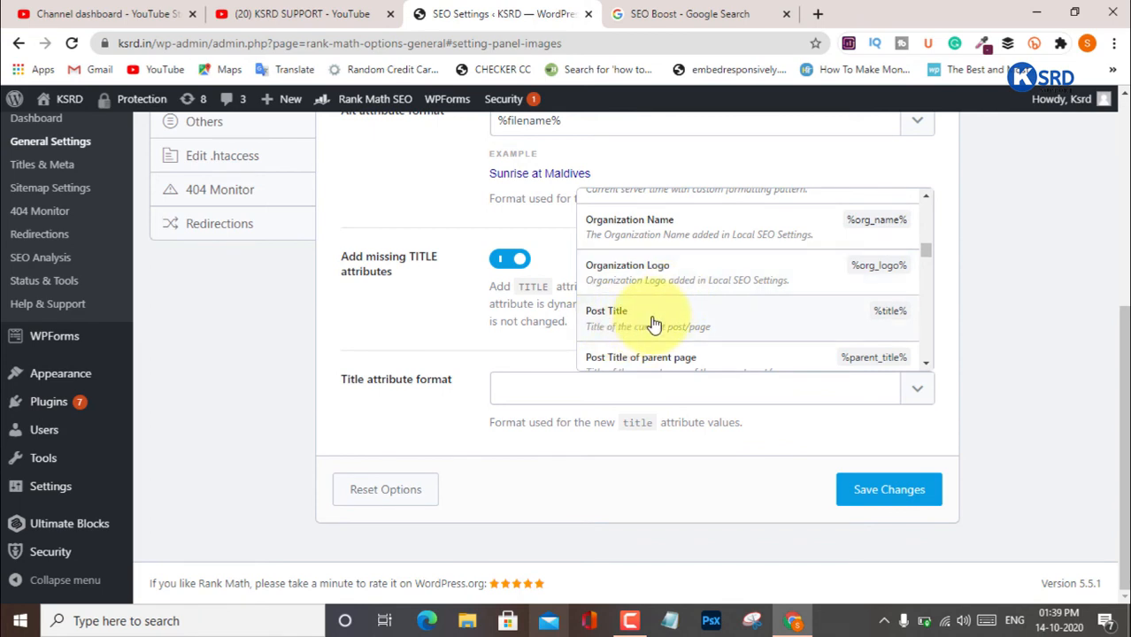
click(653, 323)
scroll(790, 435, down, 1)
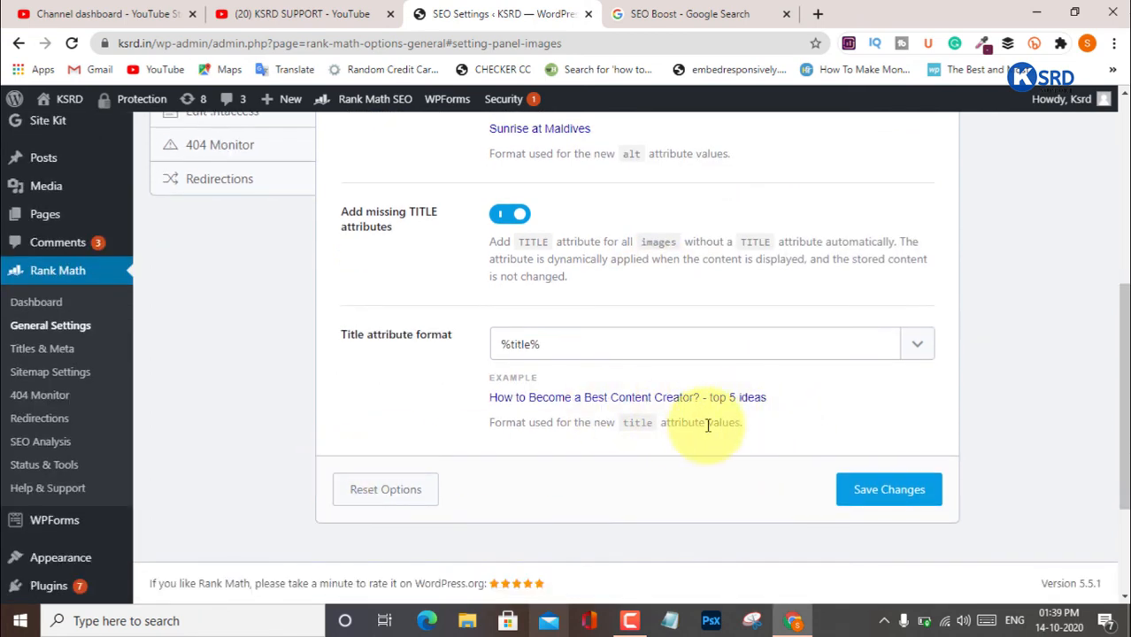
Review the ALT and TITLE attribute options in the Images settings and save the changes
scroll(540, 382, up, 2)
scroll(542, 382, up, 5)
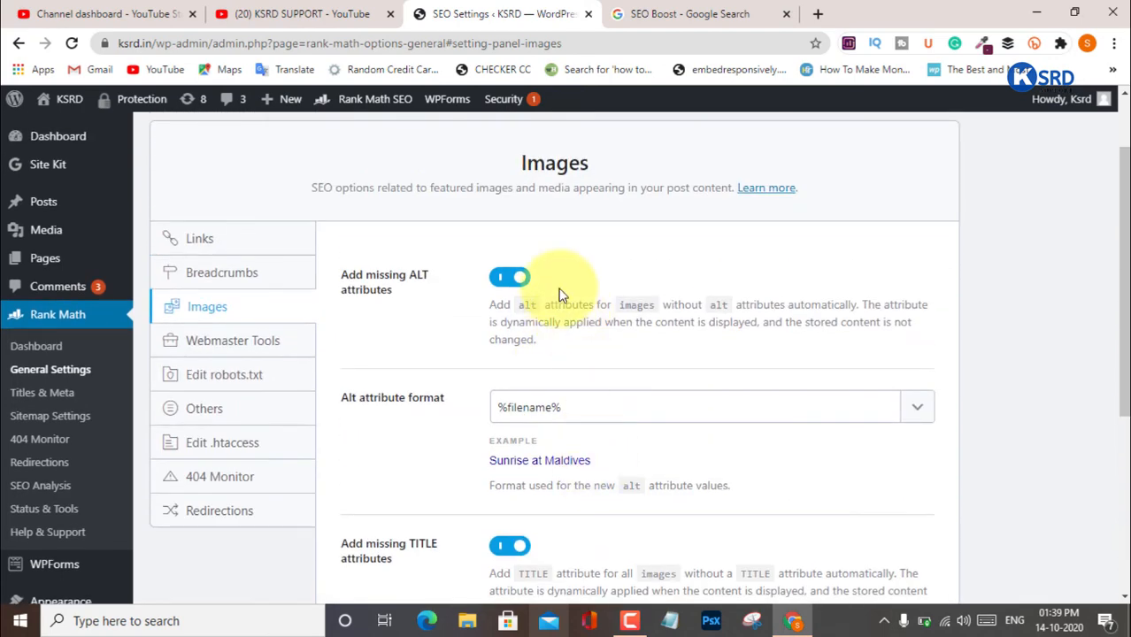
scroll(808, 474, down, 4)
scroll(545, 320, up, 5)
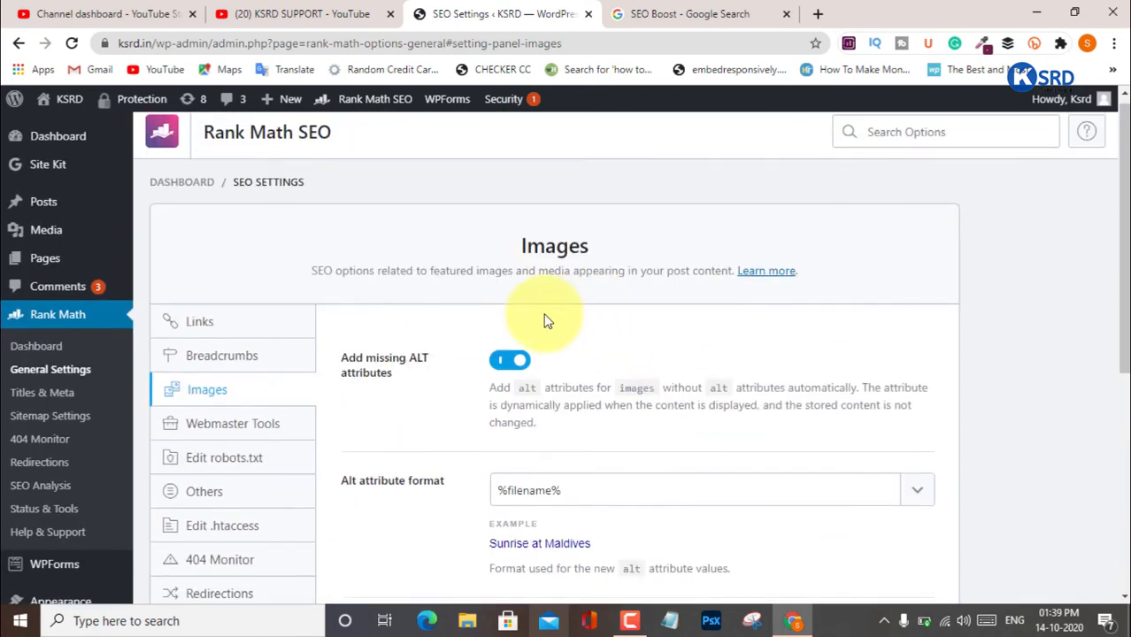
scroll(843, 469, down, 7)
scroll(844, 470, down, 2)
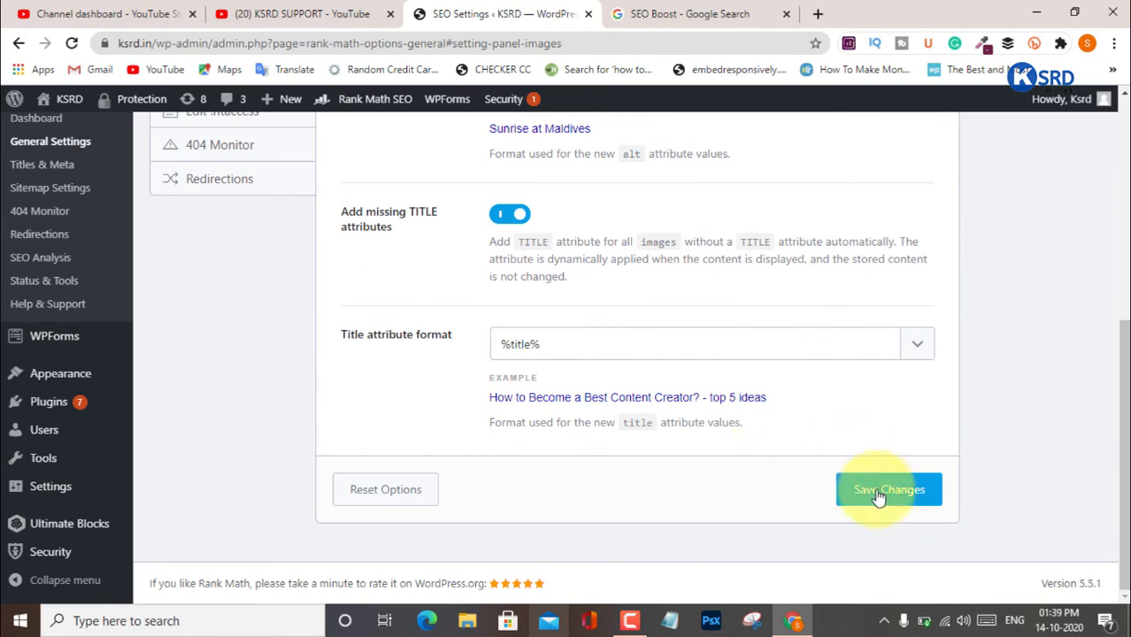
scroll(482, 551, up, 3)
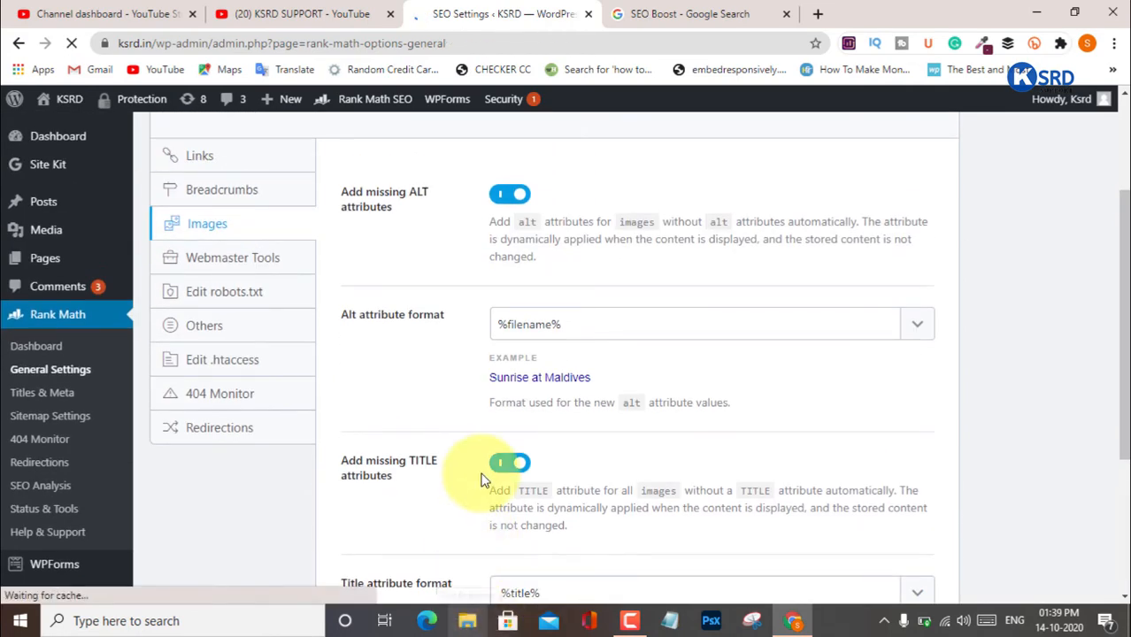
scroll(475, 478, down, 4)
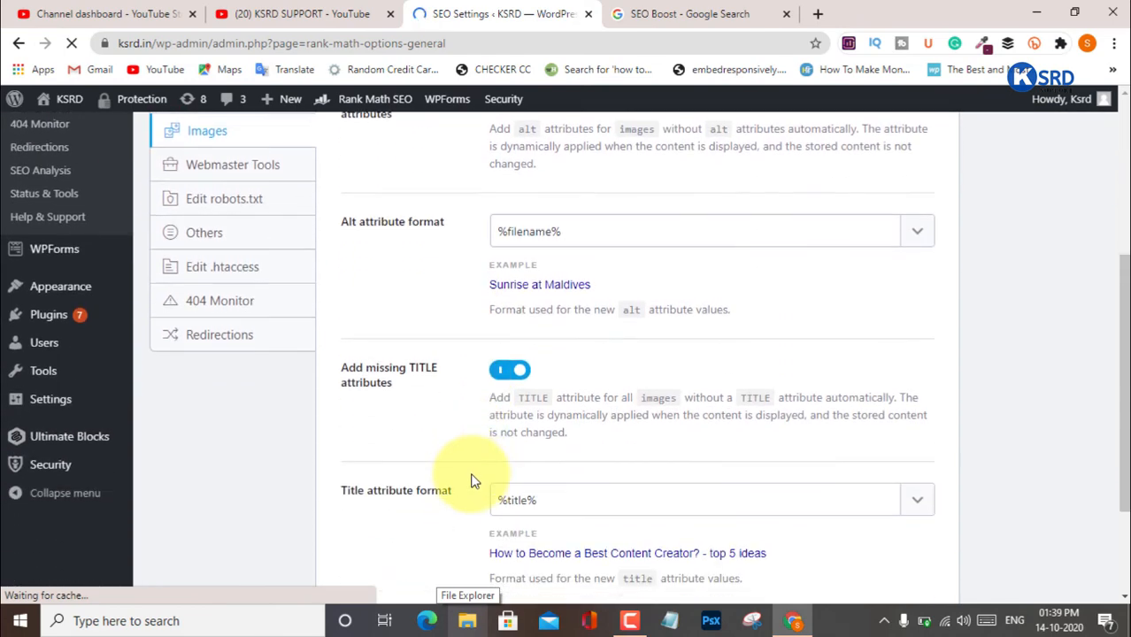
scroll(54, 256, up, 4)
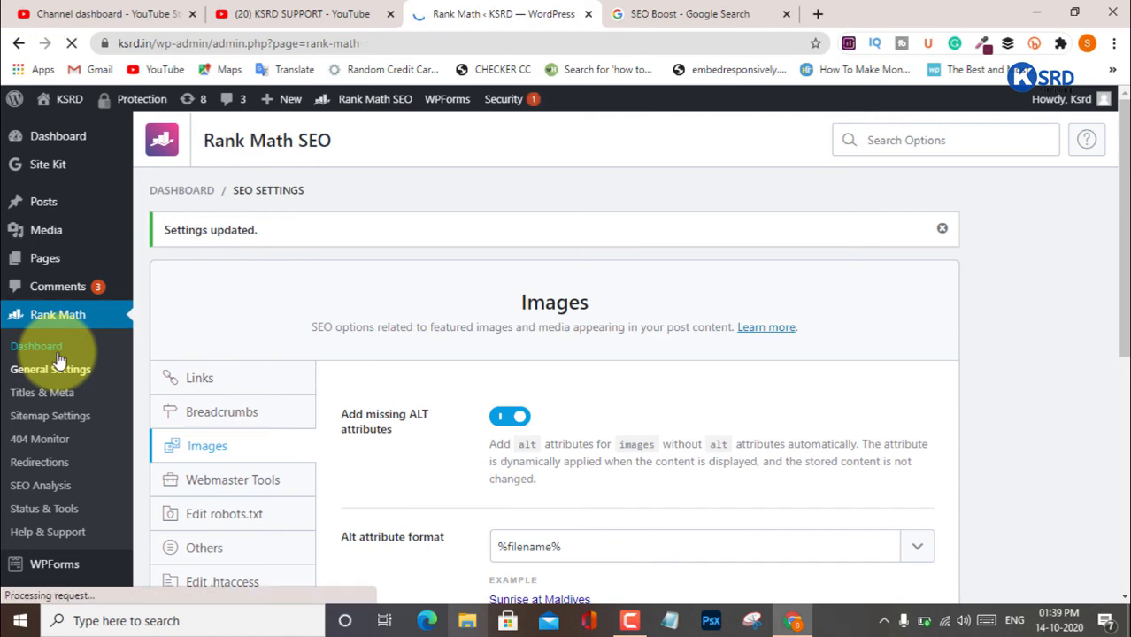
Return to the Rank Math dashboard and examine the Link Counter, Local SEO & Knowledge Graph, Redirections, Schema and Role Manager modules
scroll(529, 331, down, 8)
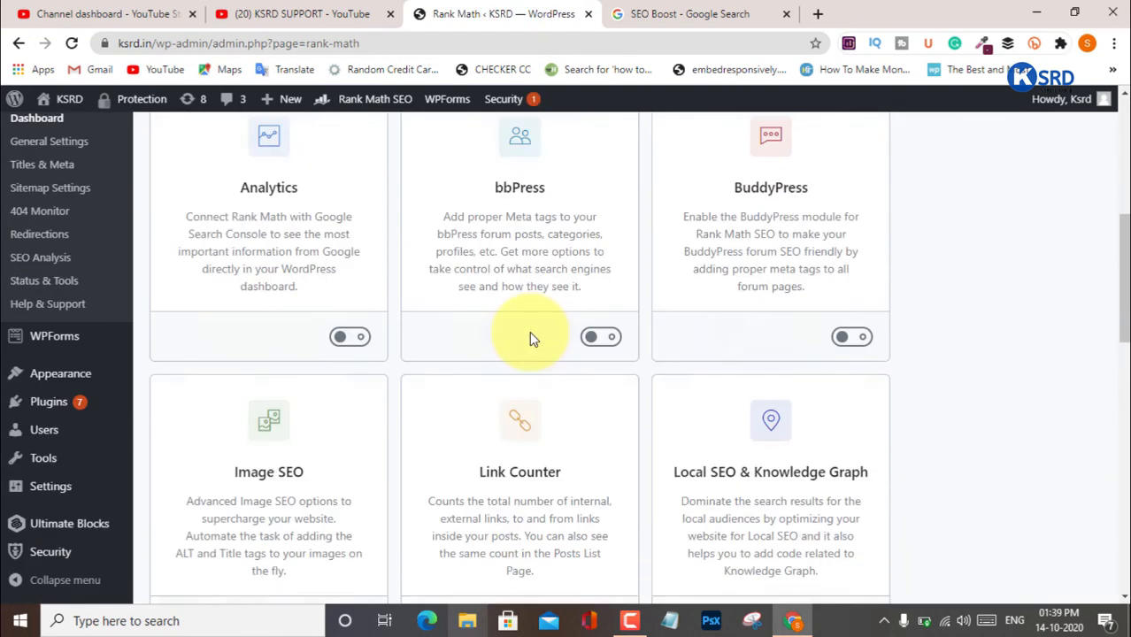
scroll(565, 367, up, 1)
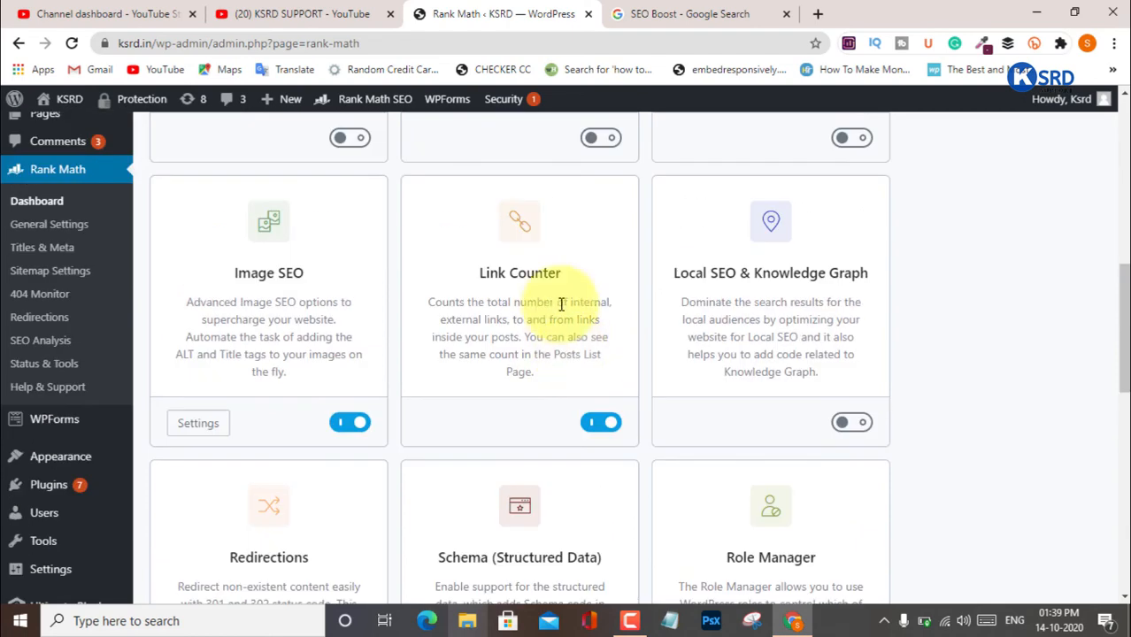
drag(543, 272, 566, 274)
drag(432, 283, 434, 283)
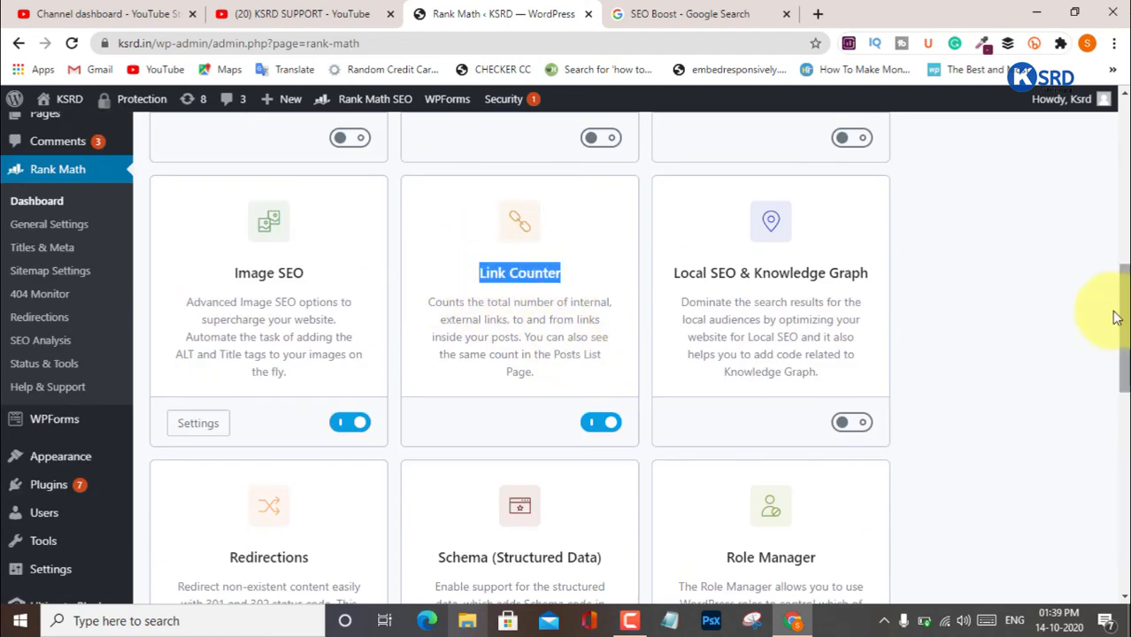
drag(675, 273, 740, 274)
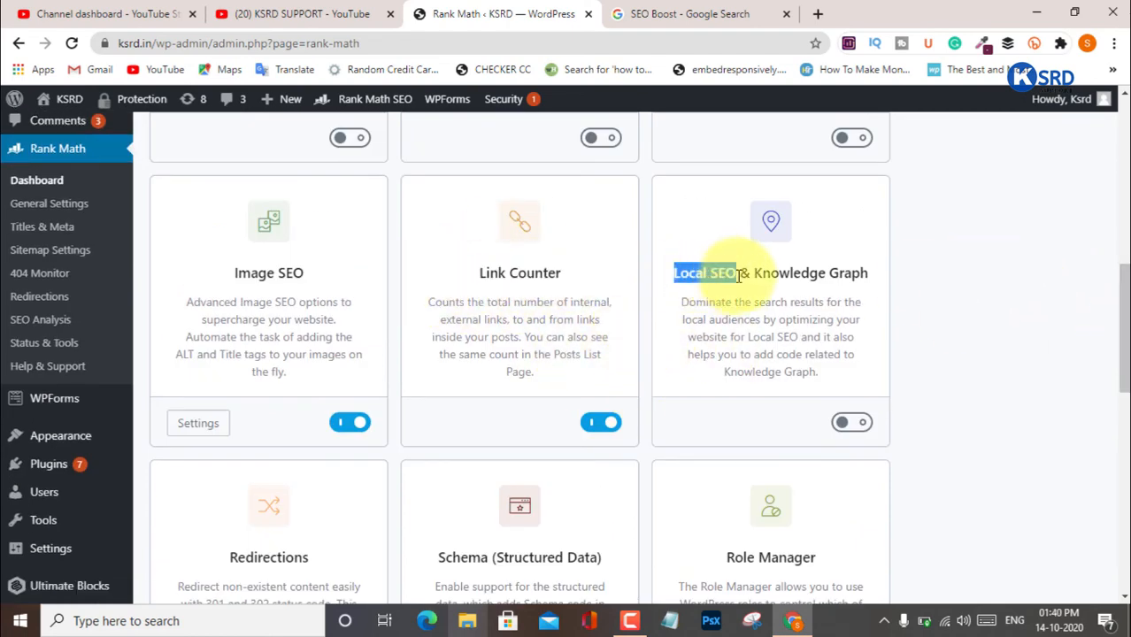
click(989, 291)
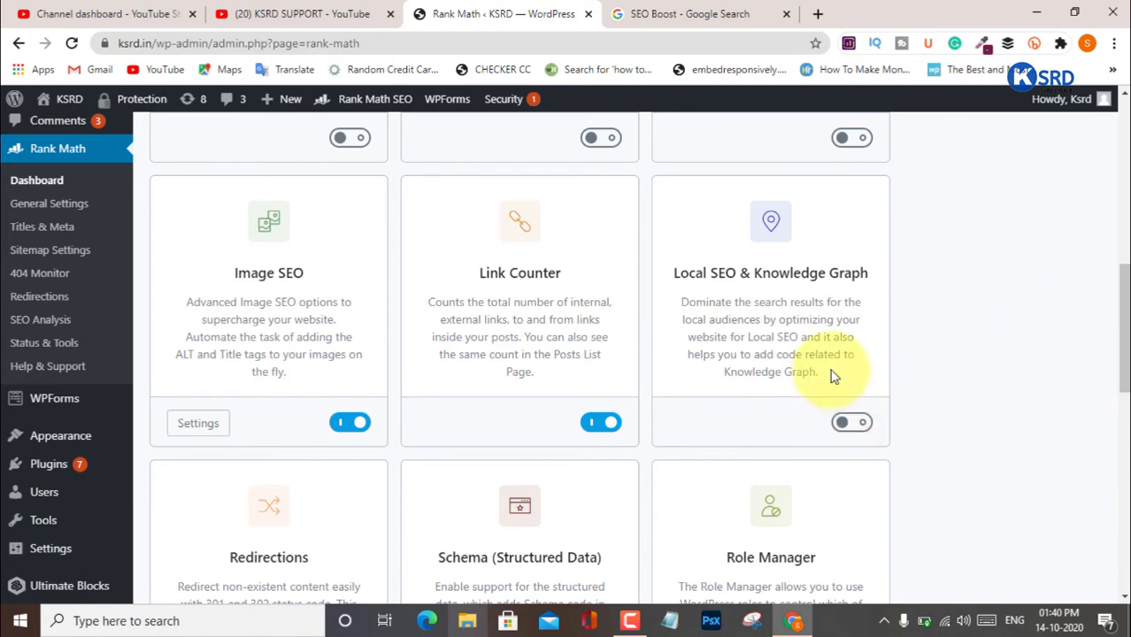
scroll(801, 358, down, 4)
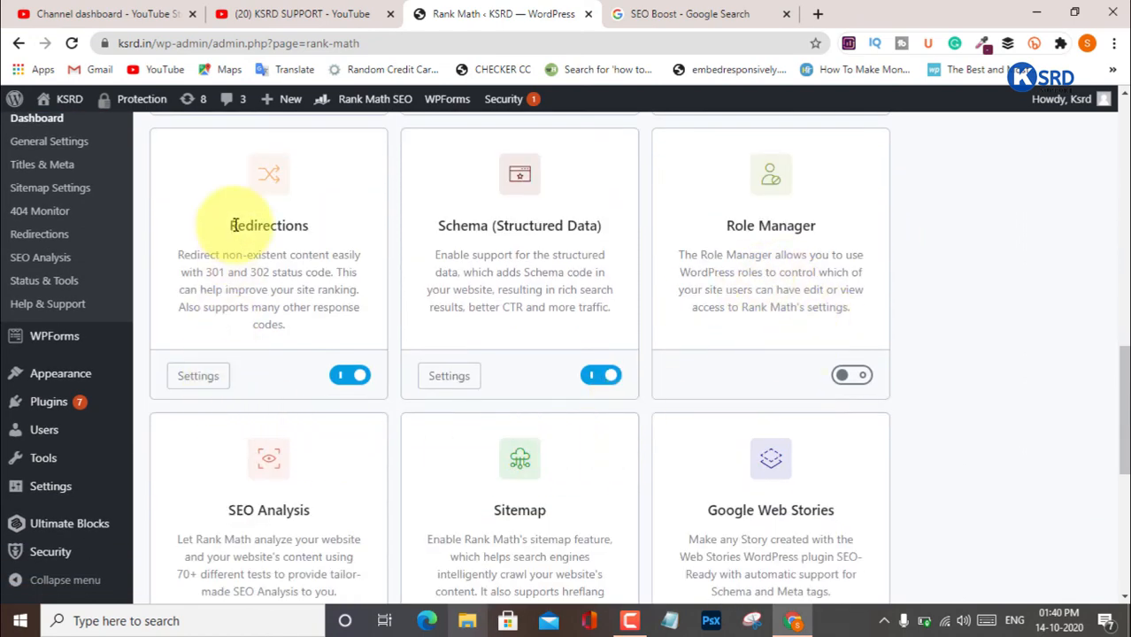
drag(236, 226, 320, 231)
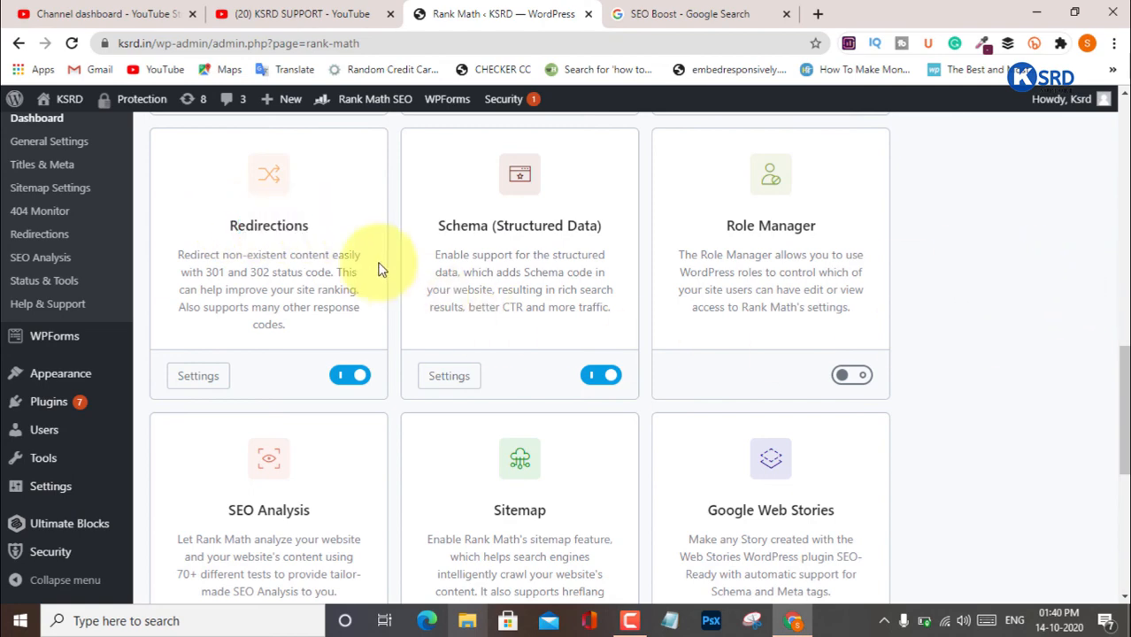
drag(424, 239, 694, 222)
click(1068, 261)
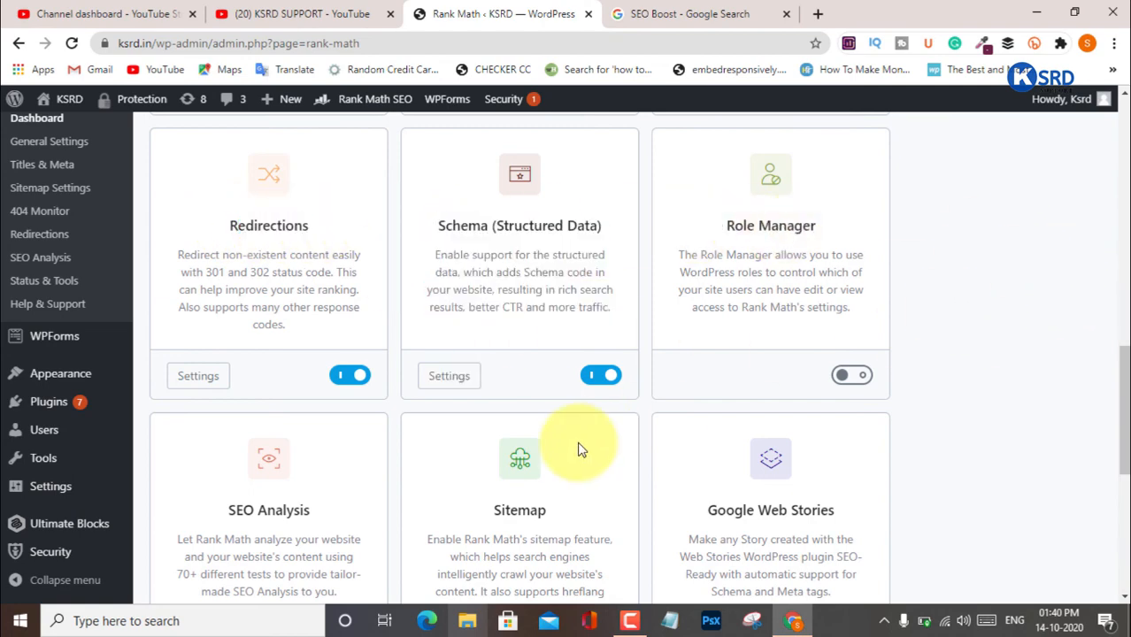
Examine the SEO Analysis, Sitemap and Google Web Stories modules on the dashboard
scroll(576, 449, down, 2)
drag(224, 345, 320, 348)
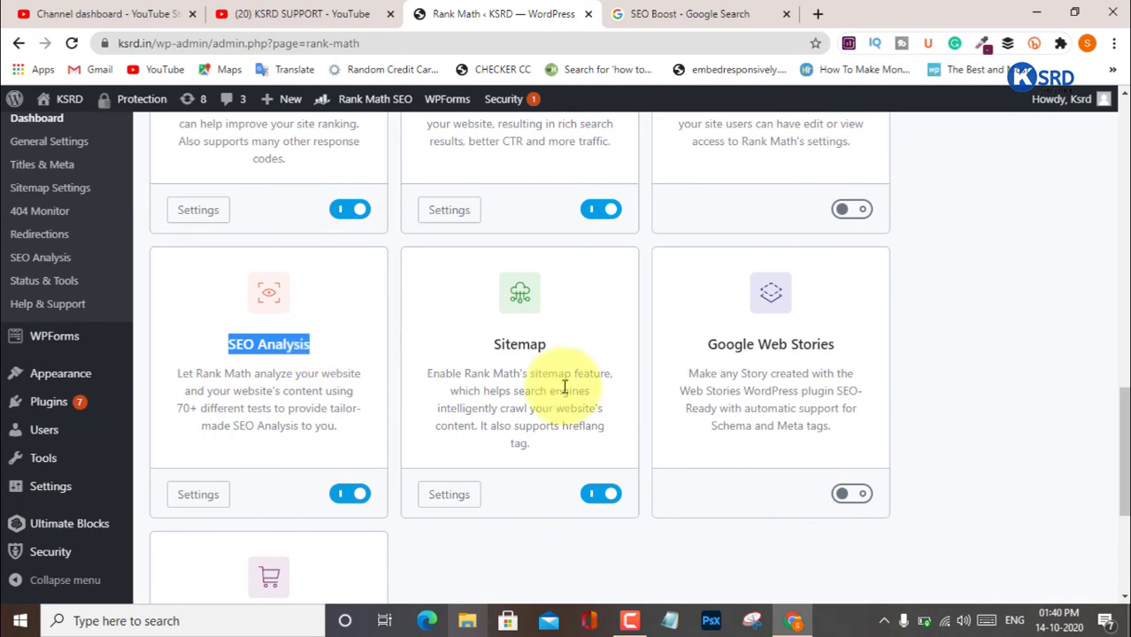
click(1033, 356)
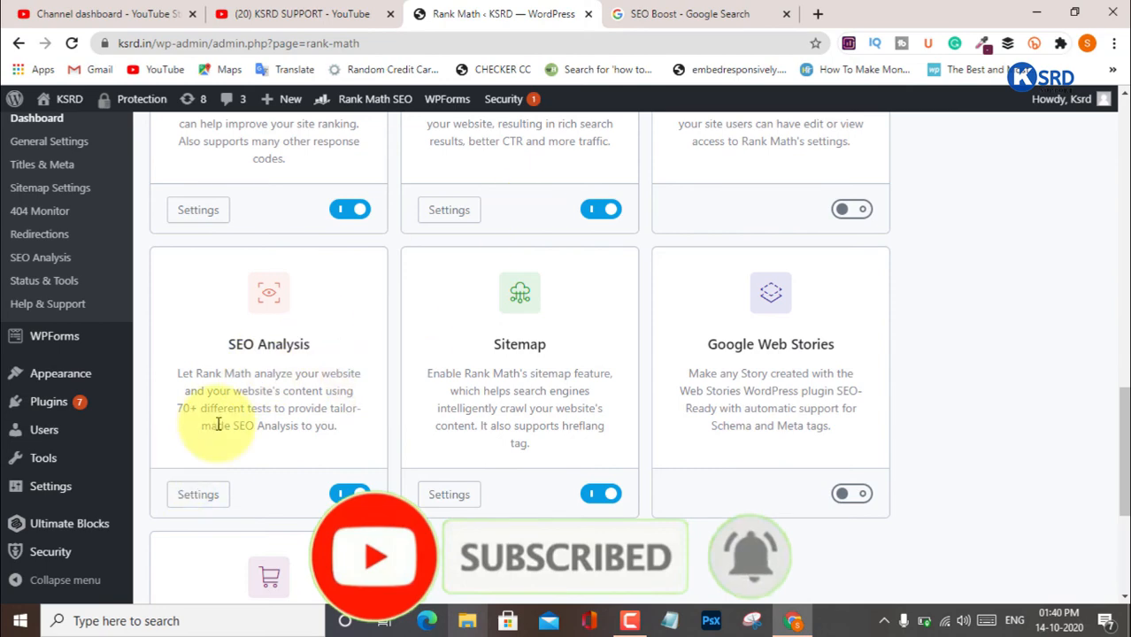
scroll(218, 423, down, 1)
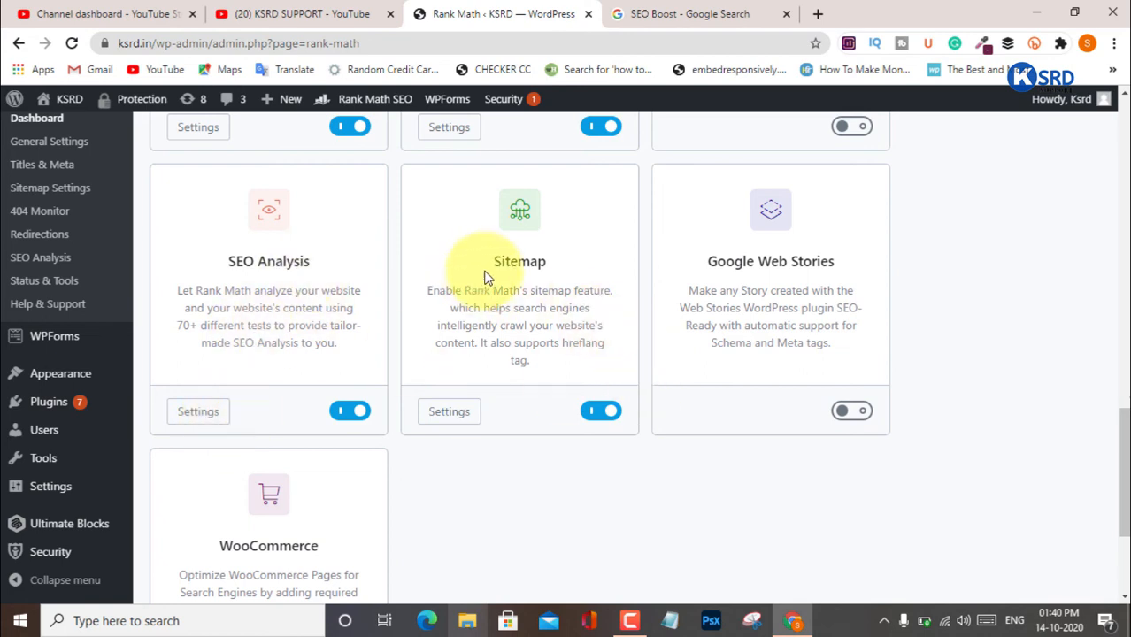
drag(492, 264, 564, 279)
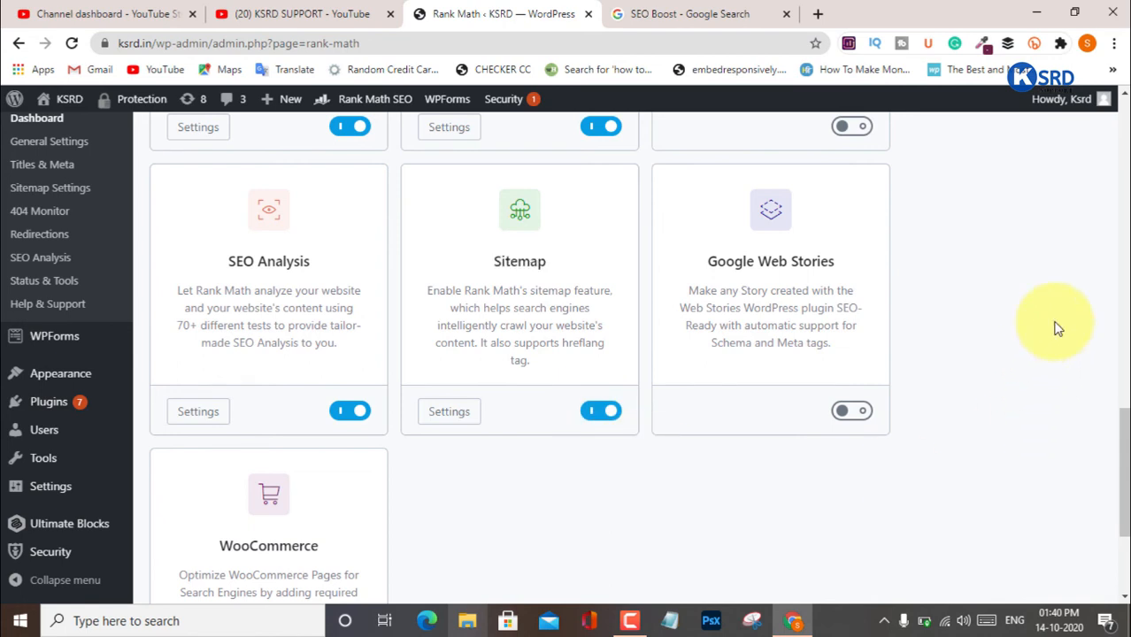
drag(712, 262, 836, 281)
click(977, 328)
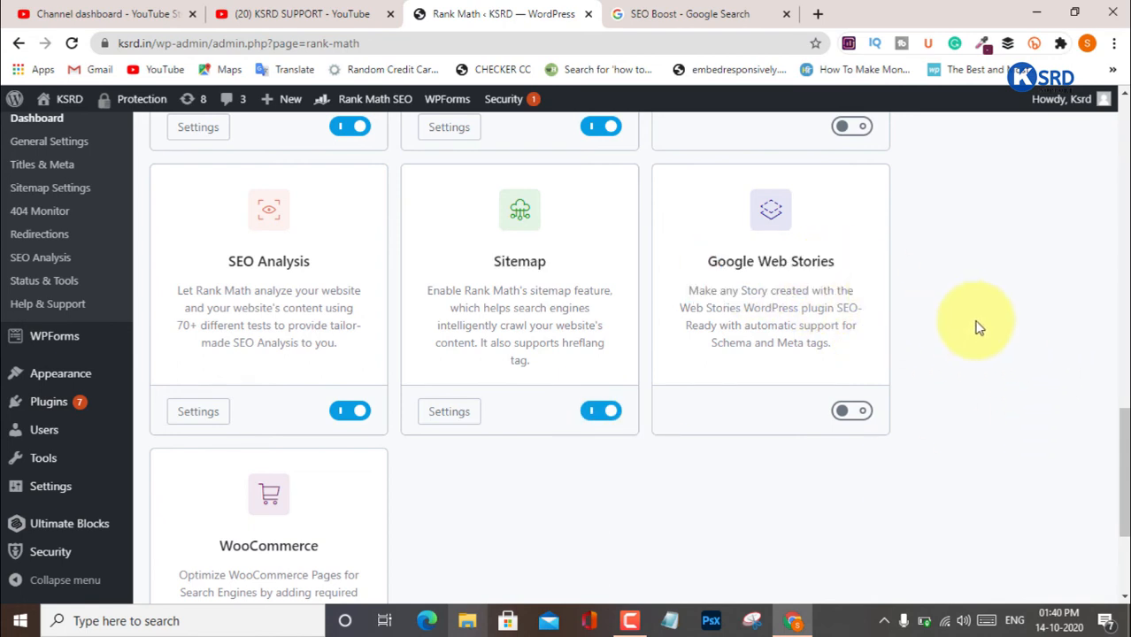
drag(748, 277, 900, 278)
click(971, 321)
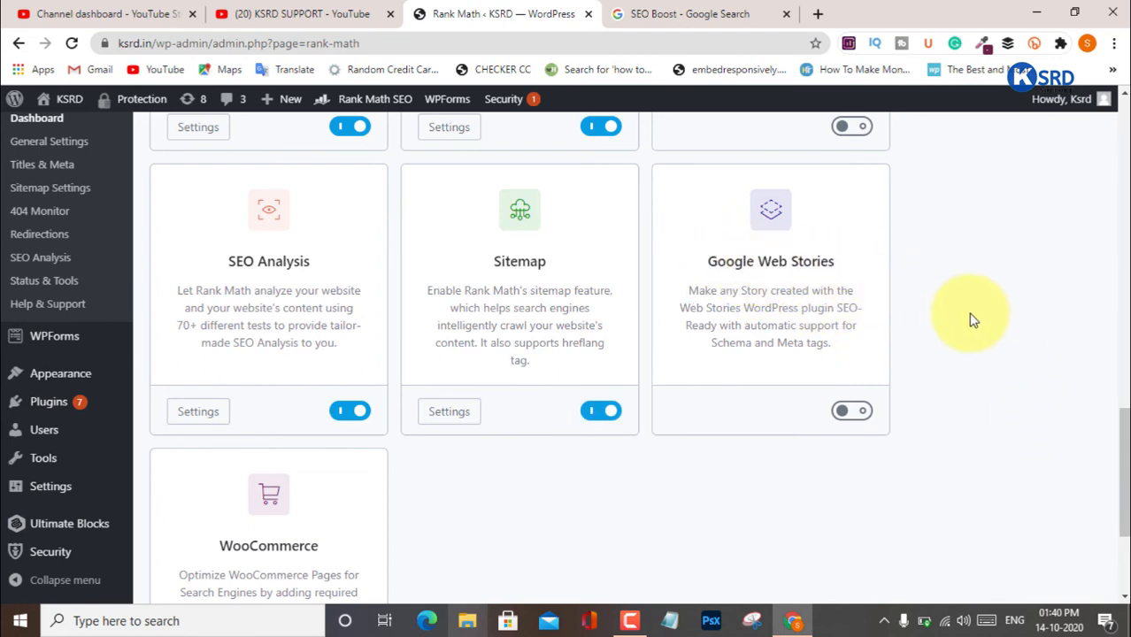
Examine the WooCommerce module's description and activation requirement, and look over the bbPress module again
scroll(812, 431, down, 3)
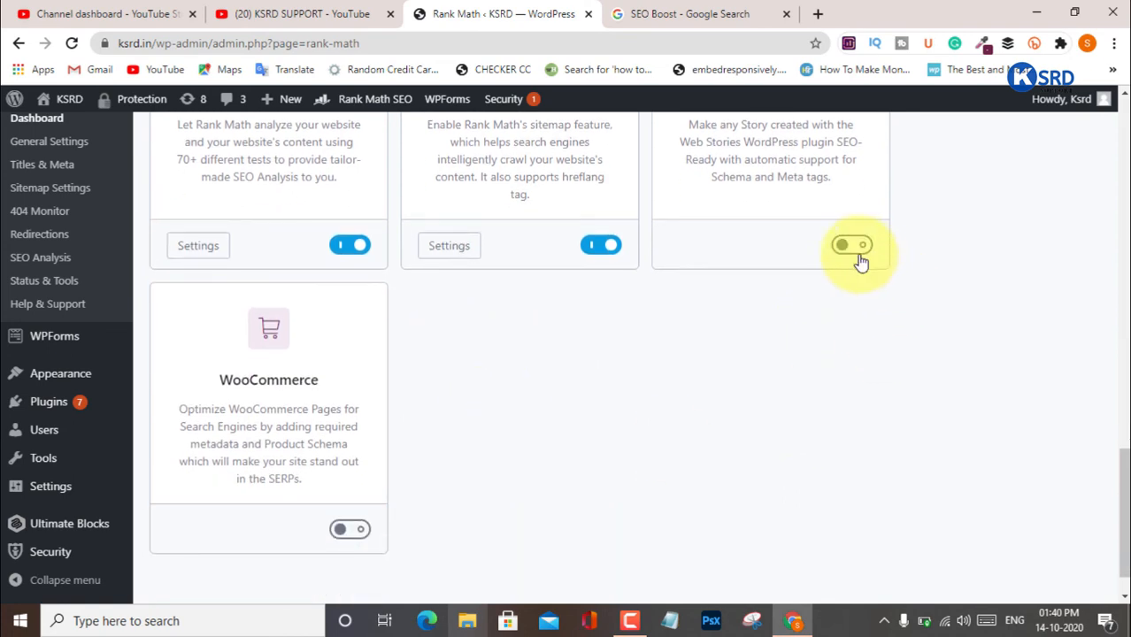
scroll(727, 350, down, 1)
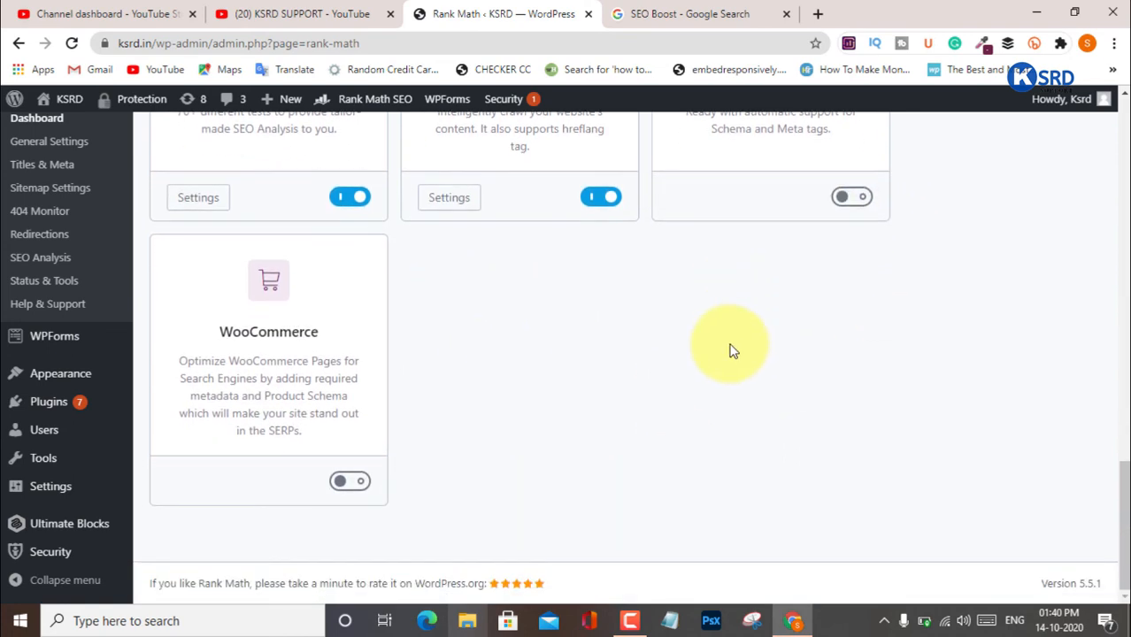
drag(214, 328, 378, 349)
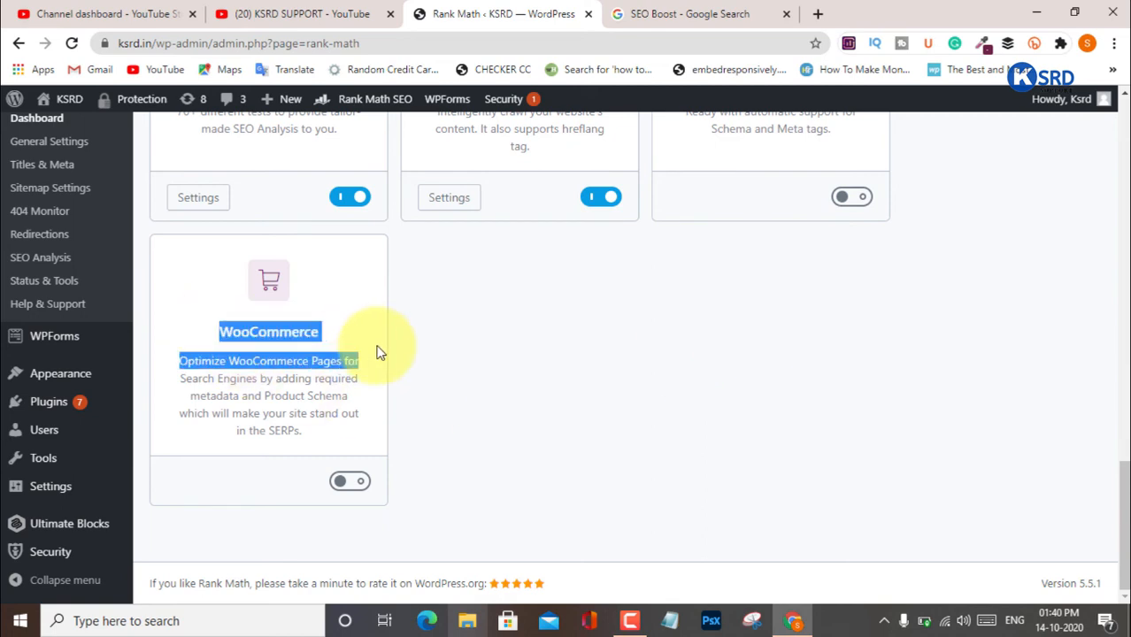
click(627, 403)
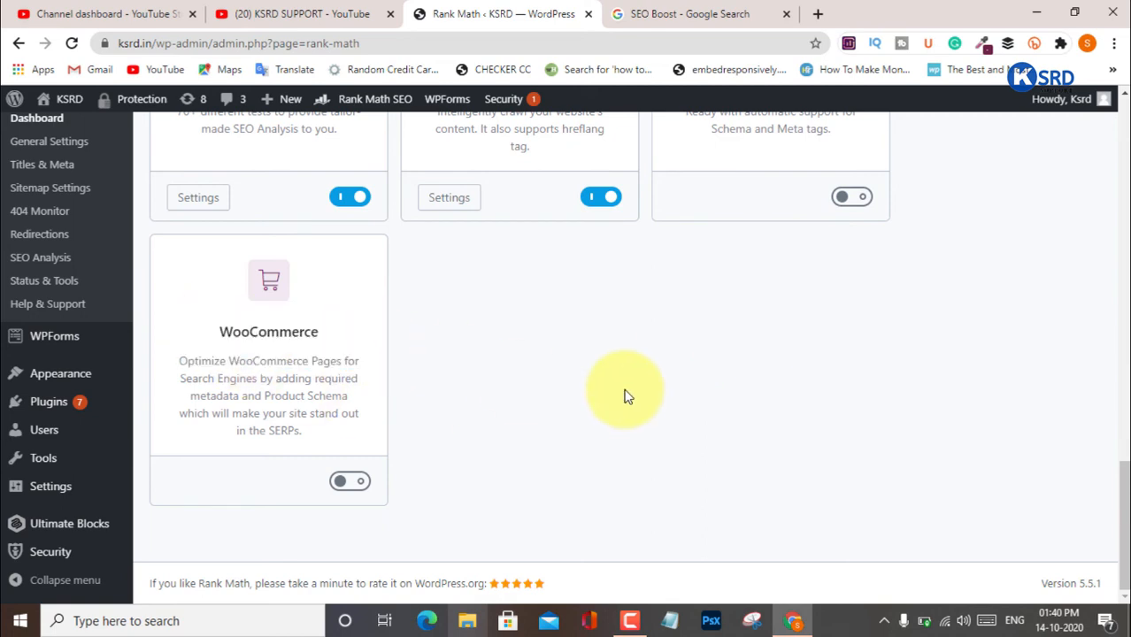
mouse_move(355, 490)
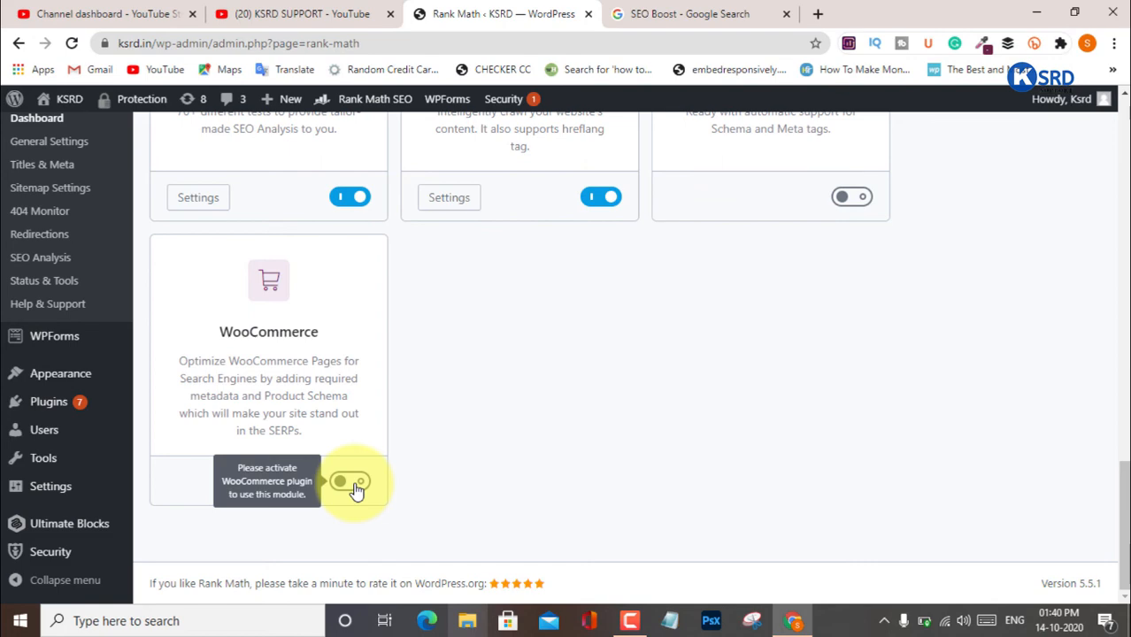
scroll(532, 397, up, 10)
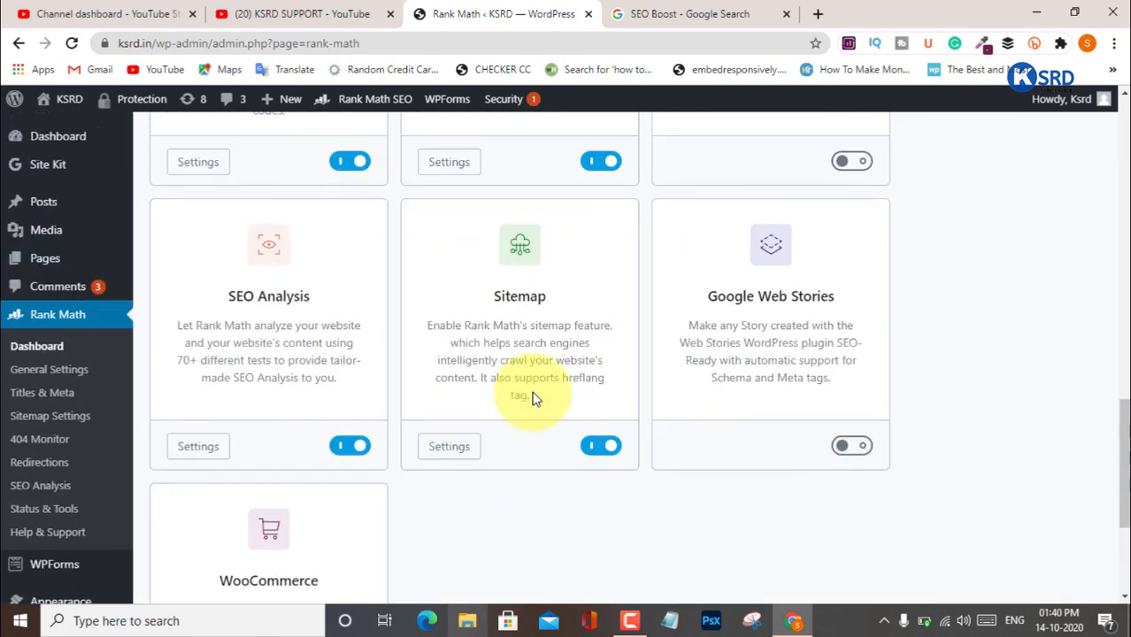
scroll(526, 394, down, 10)
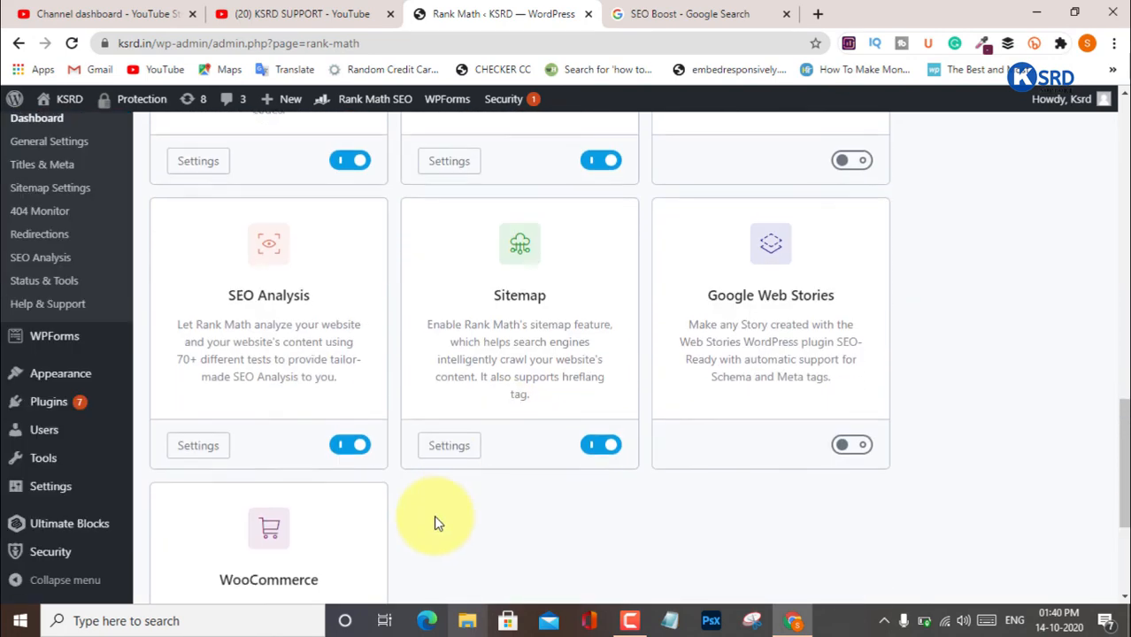
scroll(488, 434, up, 10)
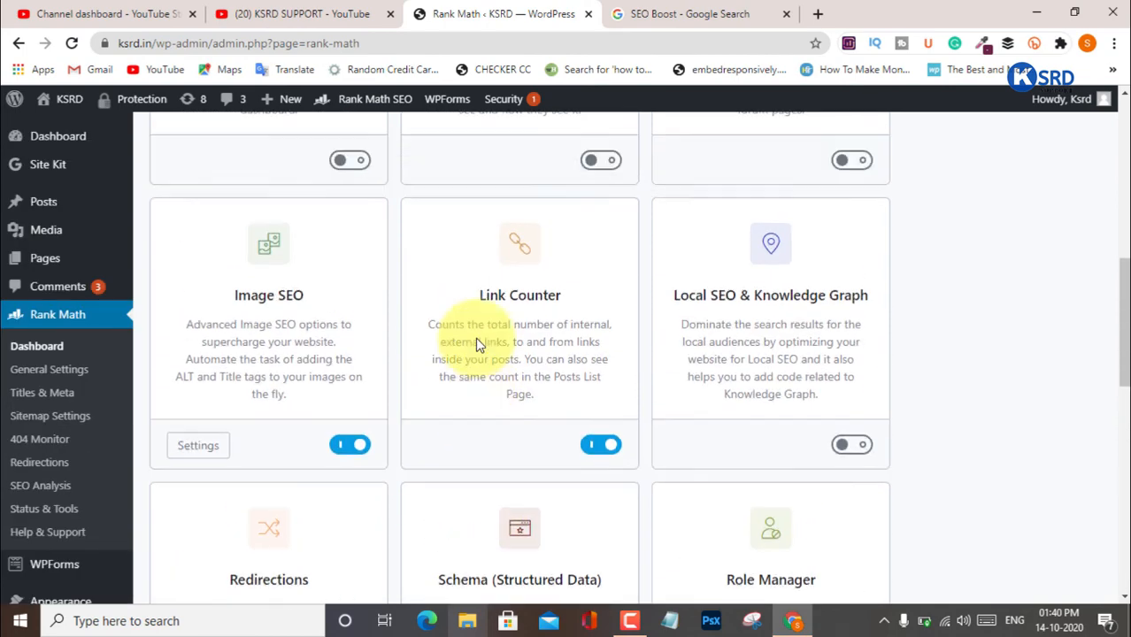
scroll(543, 326, up, 1)
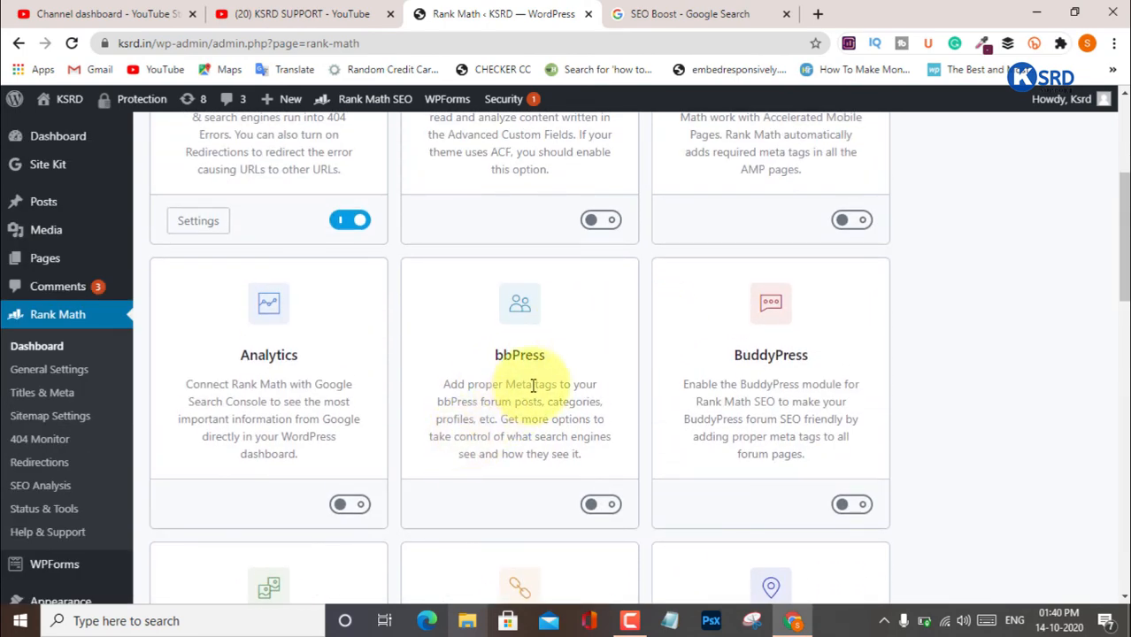
drag(481, 364, 564, 380)
click(1056, 364)
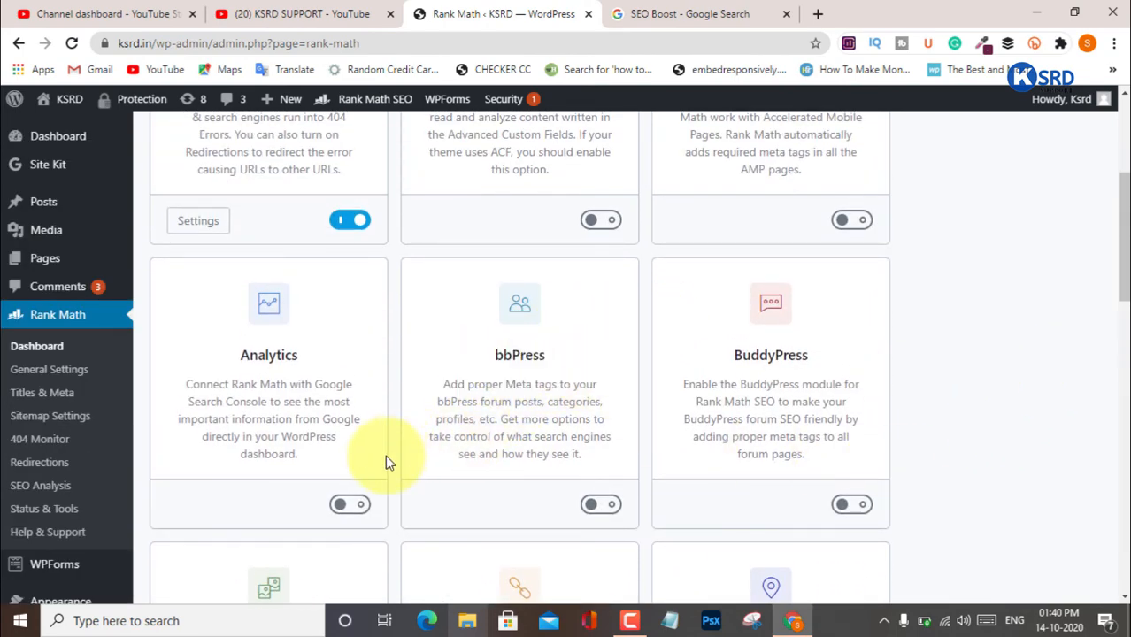
Read through the bbPress module's description of meta tags for forum posts, categories and profiles
drag(467, 384, 566, 387)
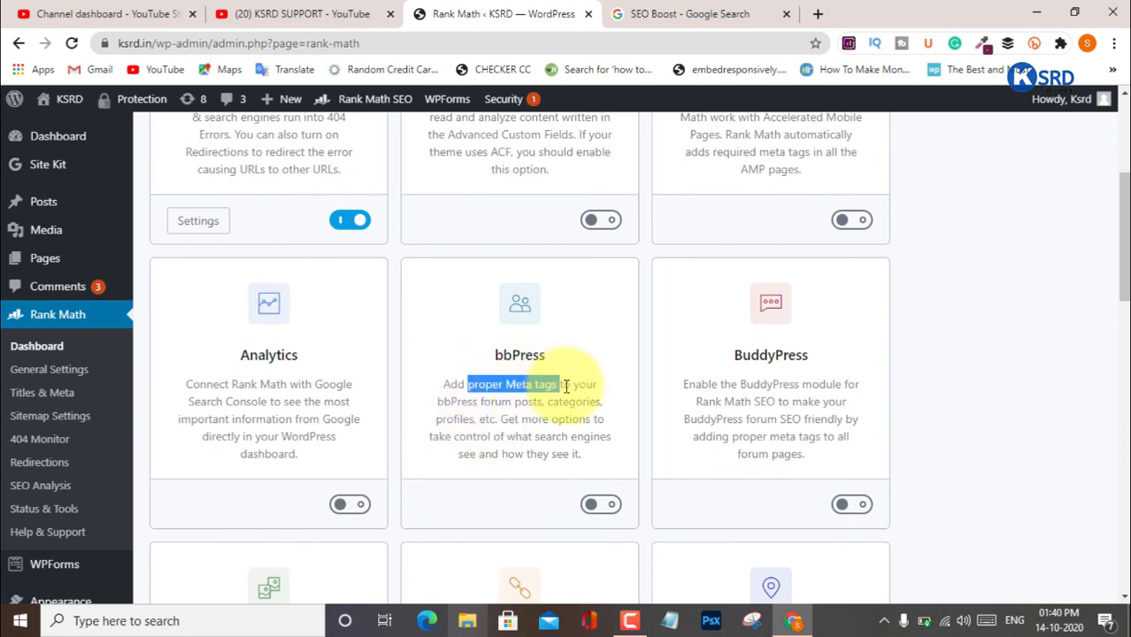
click(604, 404)
drag(450, 401, 585, 435)
click(585, 434)
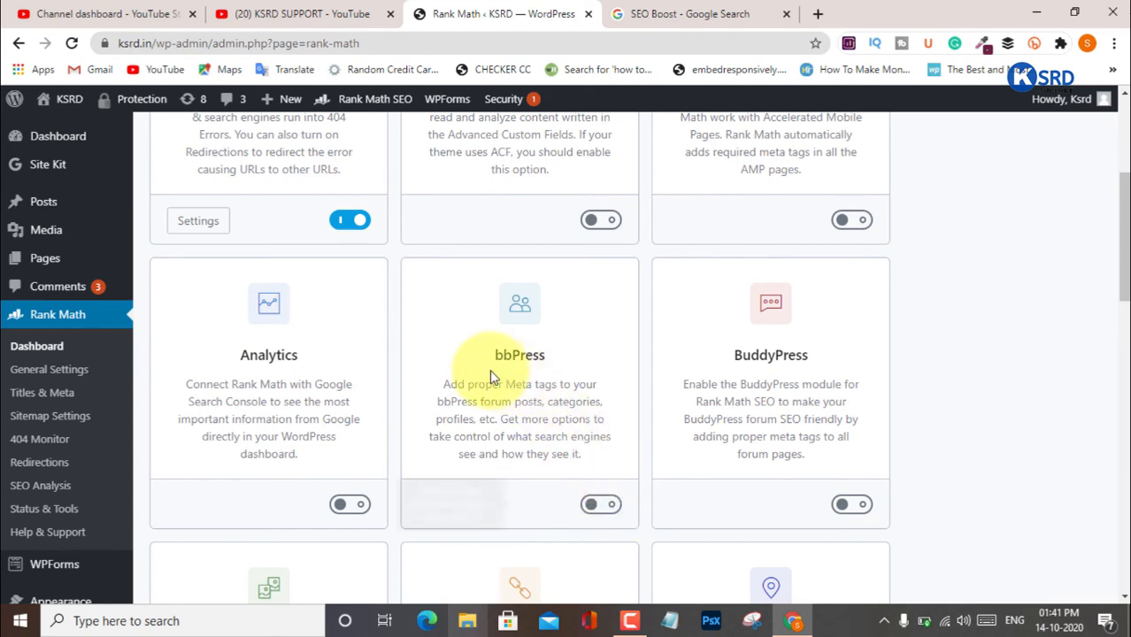
drag(483, 365, 595, 361)
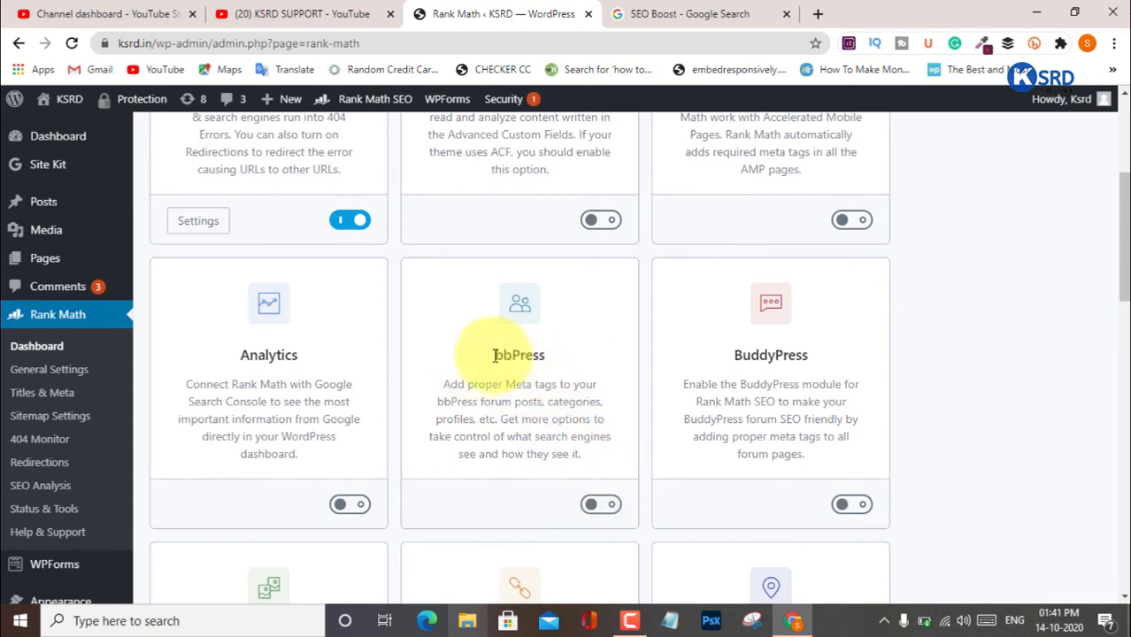
click(954, 346)
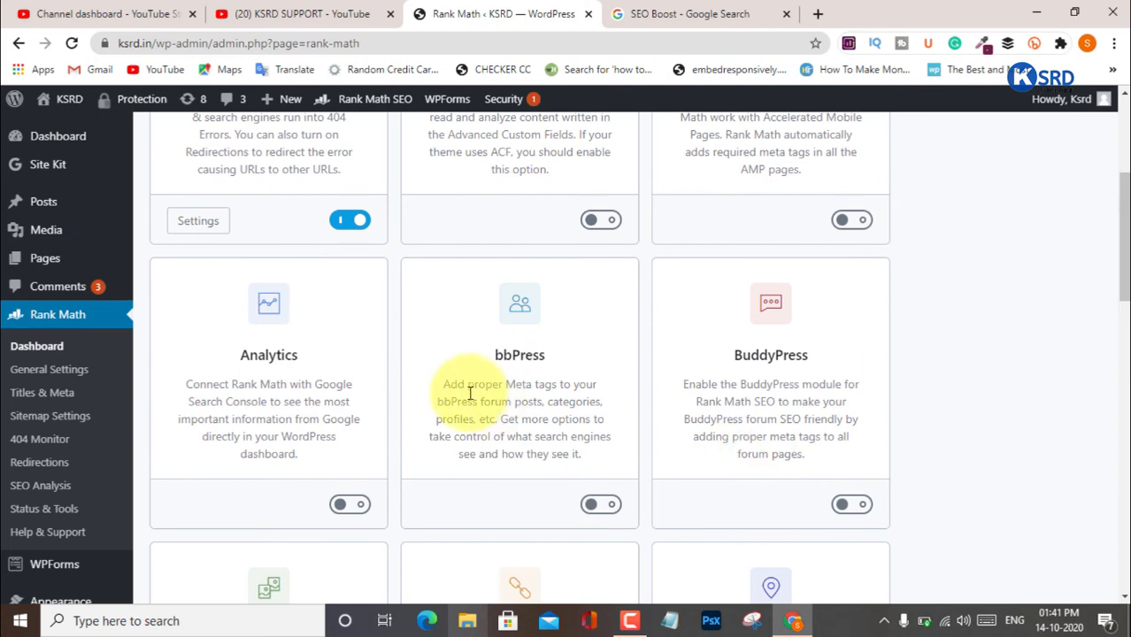
drag(468, 396, 564, 389)
click(591, 386)
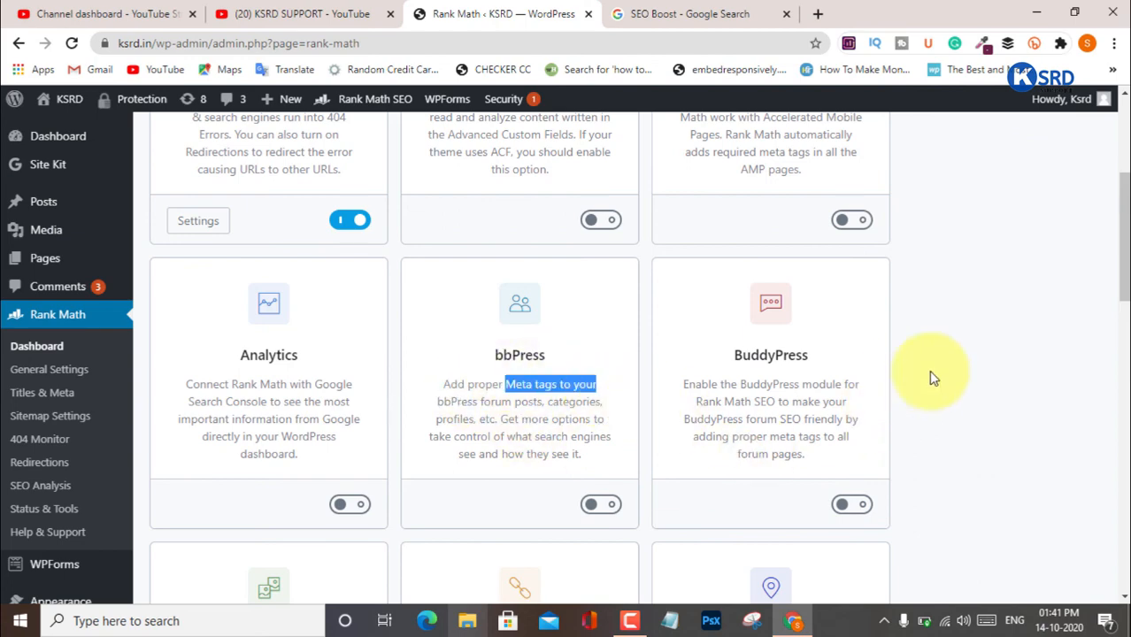
click(793, 413)
Examine the AMP module's description and plugin requirement, and look over the first row of modules
scroll(662, 392, up, 3)
drag(748, 319, 828, 346)
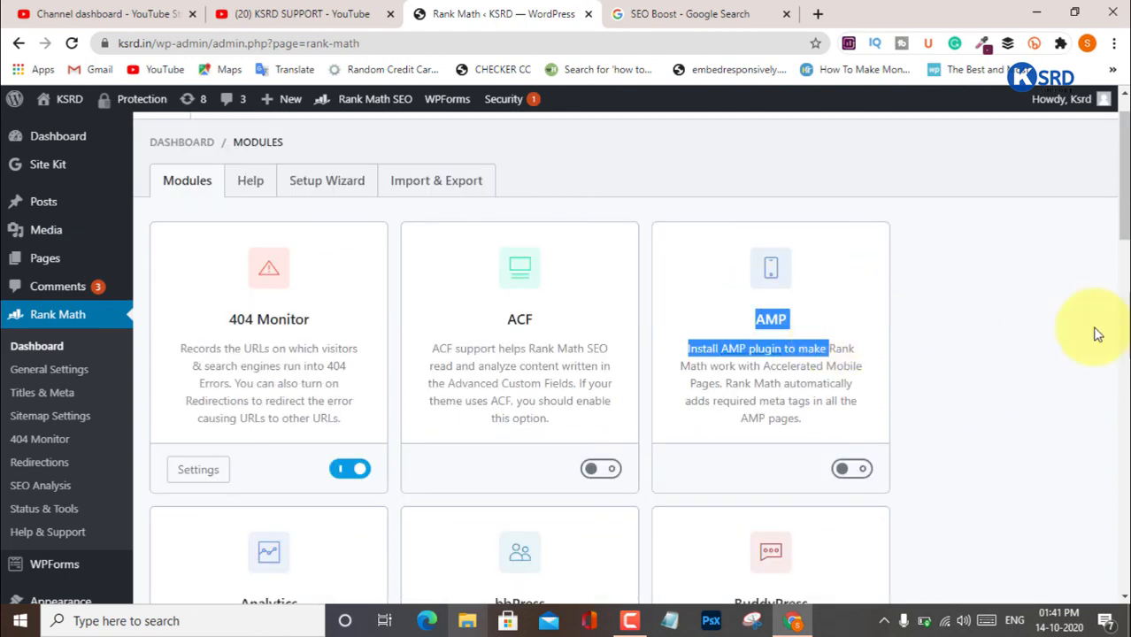
click(1072, 317)
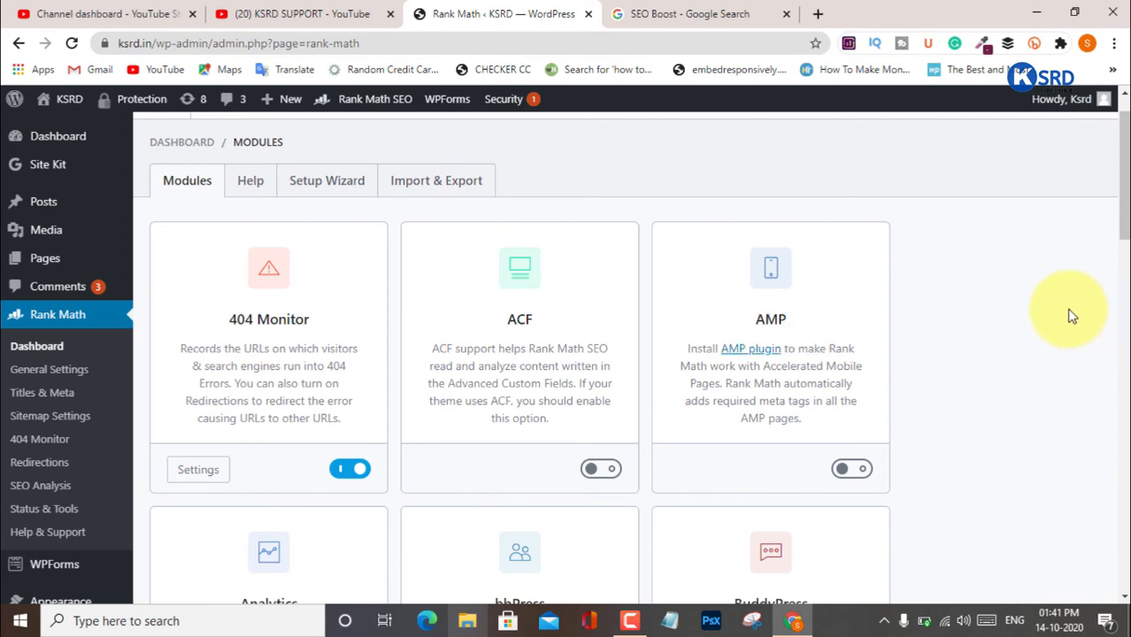
scroll(502, 345, down, 1)
scroll(501, 345, up, 5)
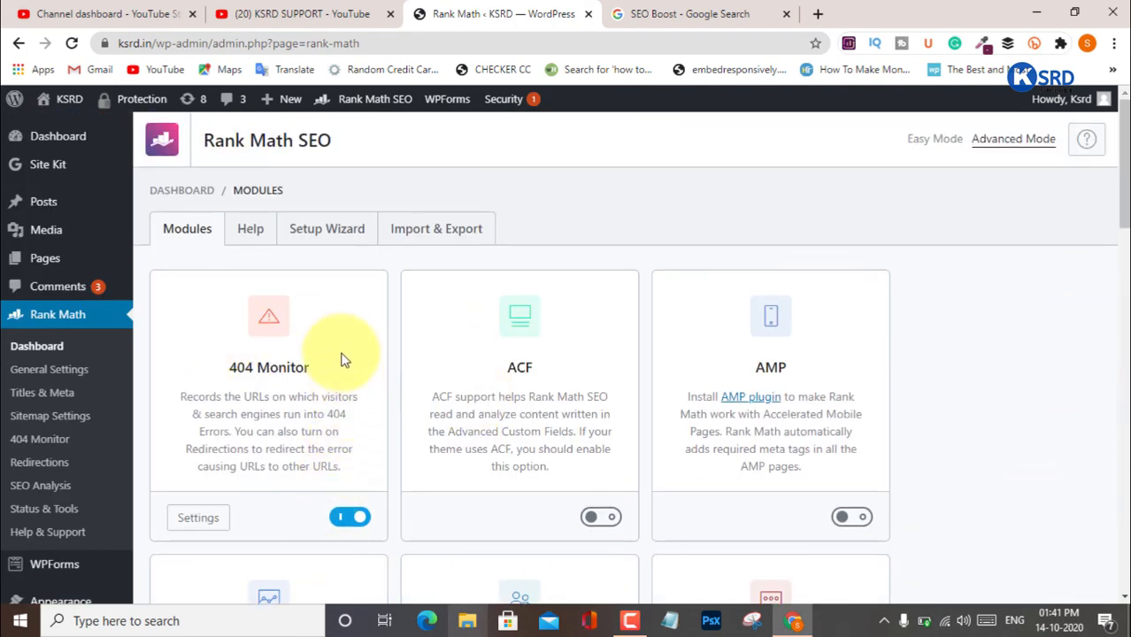
Open Rank Math's Sitemap Settings and review the General options for links, images, exclusions and search engine pings
scroll(354, 358, down, 2)
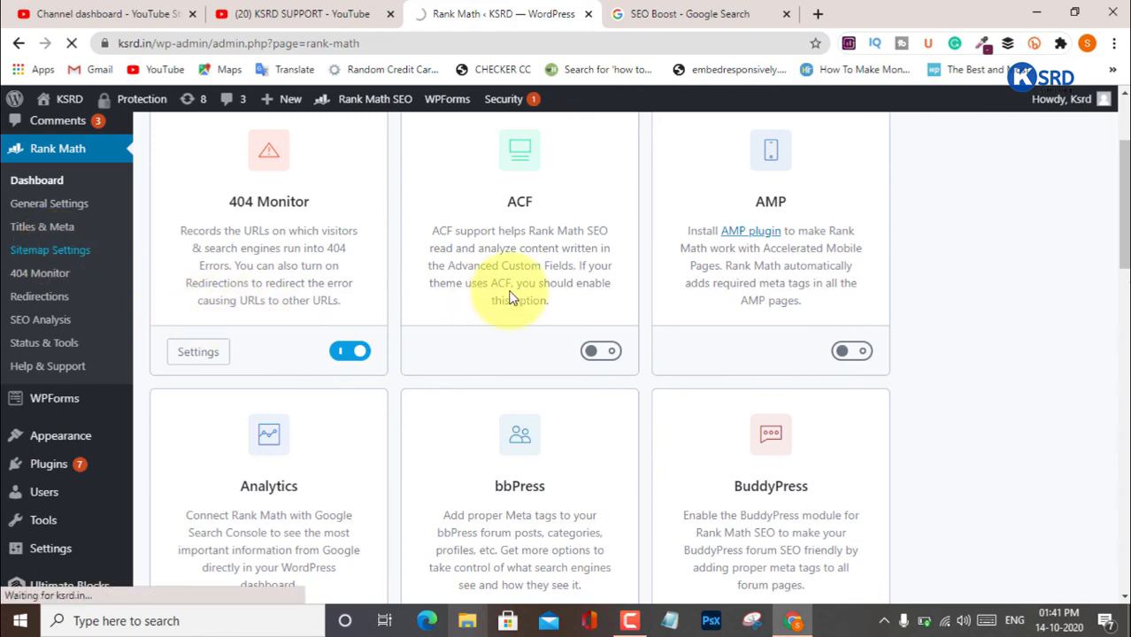
scroll(513, 294, down, 1)
scroll(509, 292, up, 3)
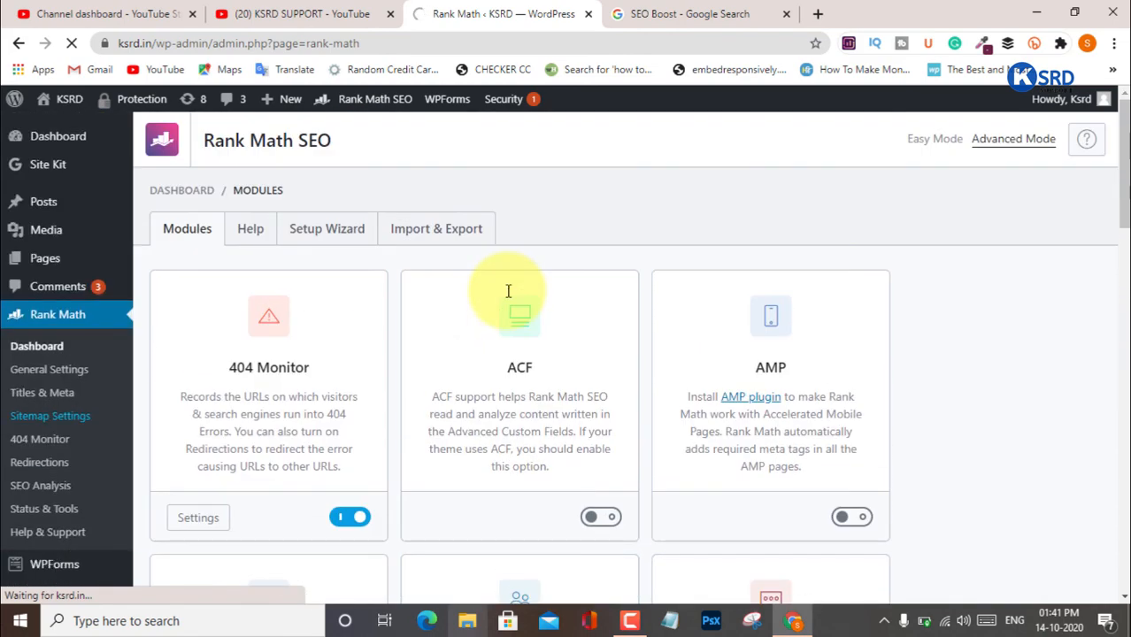
scroll(504, 296, down, 2)
scroll(460, 284, up, 3)
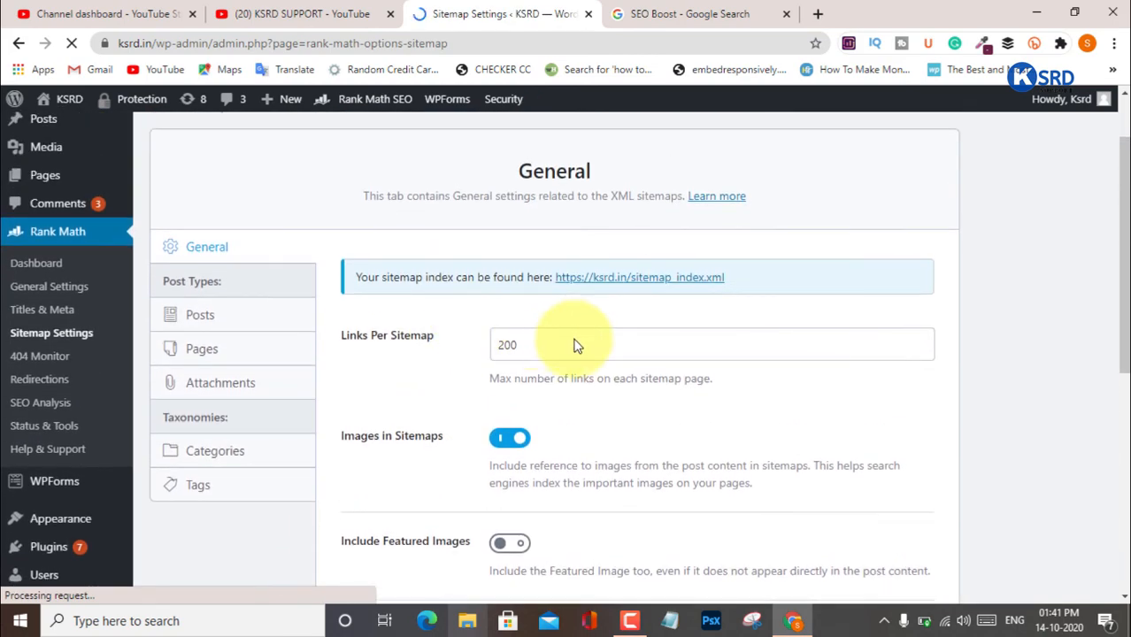
scroll(584, 301, down, 2)
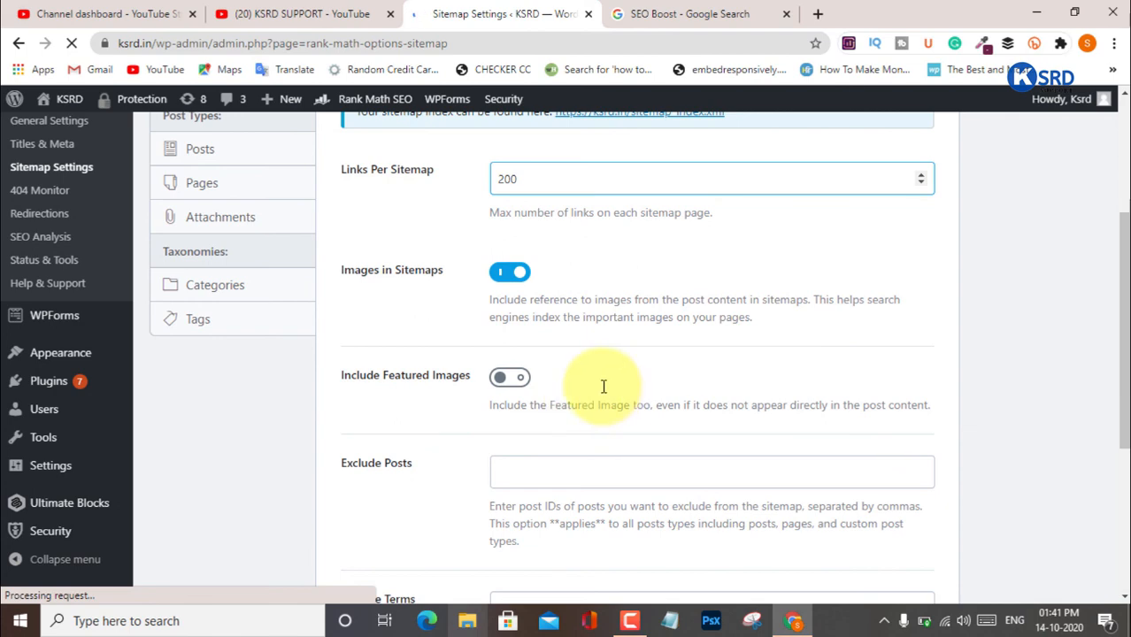
scroll(603, 387, down, 2)
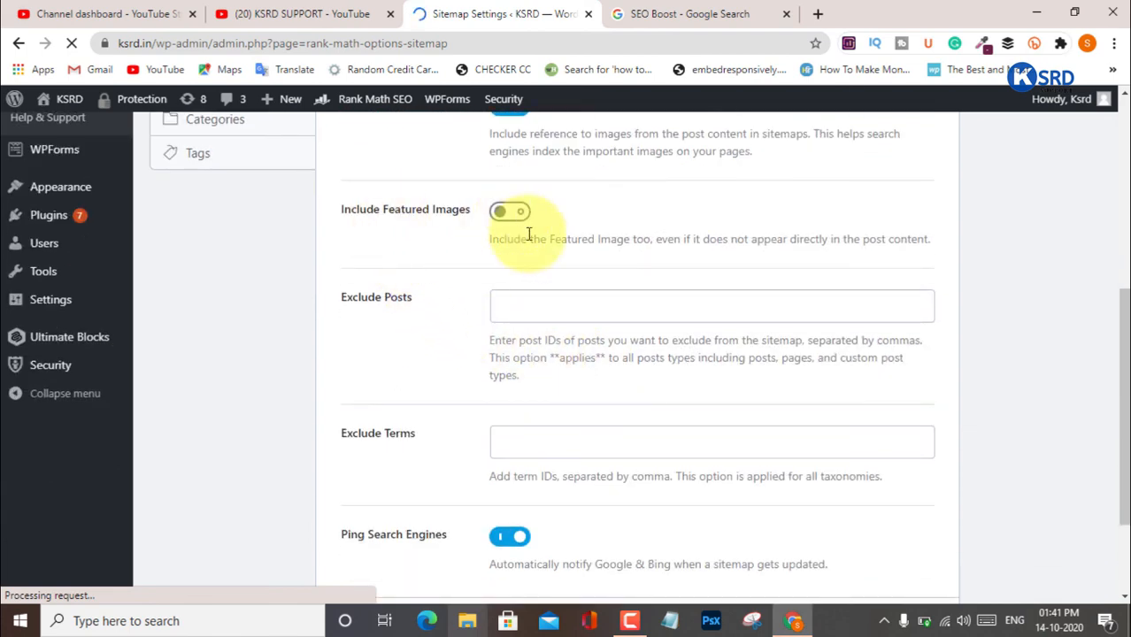
scroll(530, 257, down, 2)
scroll(535, 334, up, 6)
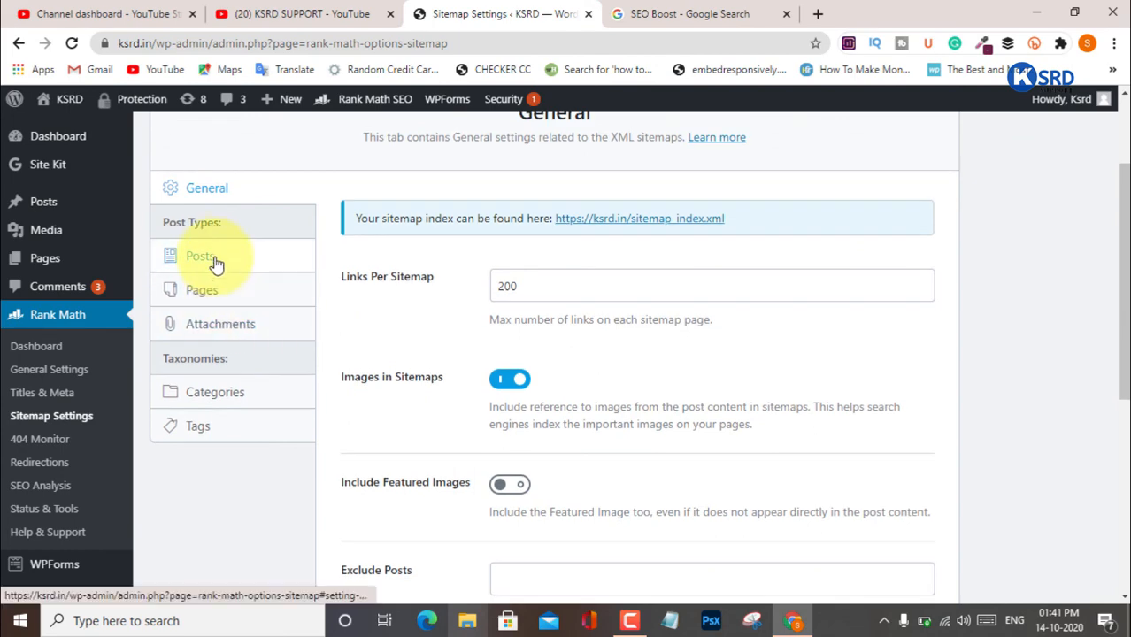
Review the sitemap settings for the Posts post type, including Include in Sitemap and Image Custom Fields
click(202, 259)
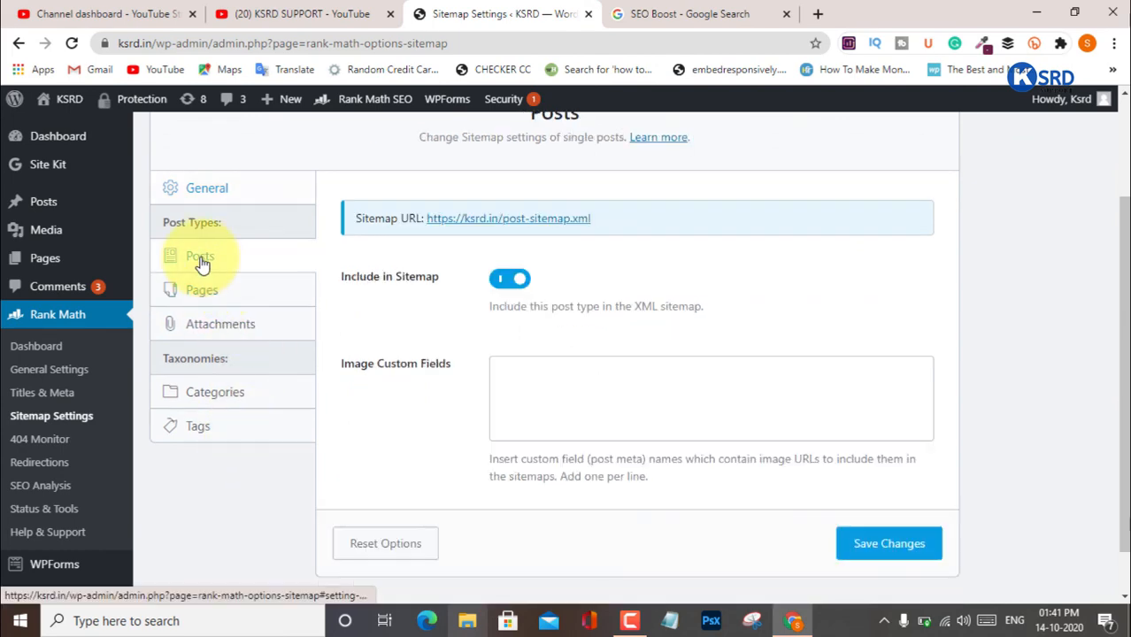
scroll(394, 421, down, 2)
scroll(405, 438, up, 1)
scroll(405, 438, up, 2)
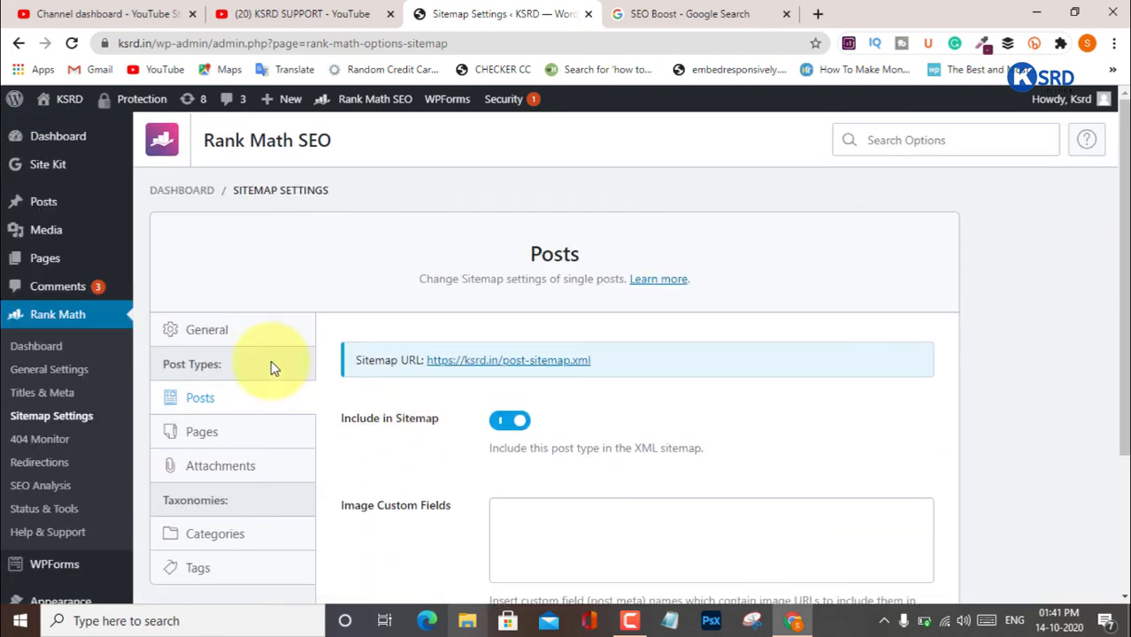
scroll(71, 451, down, 3)
scroll(40, 362, up, 3)
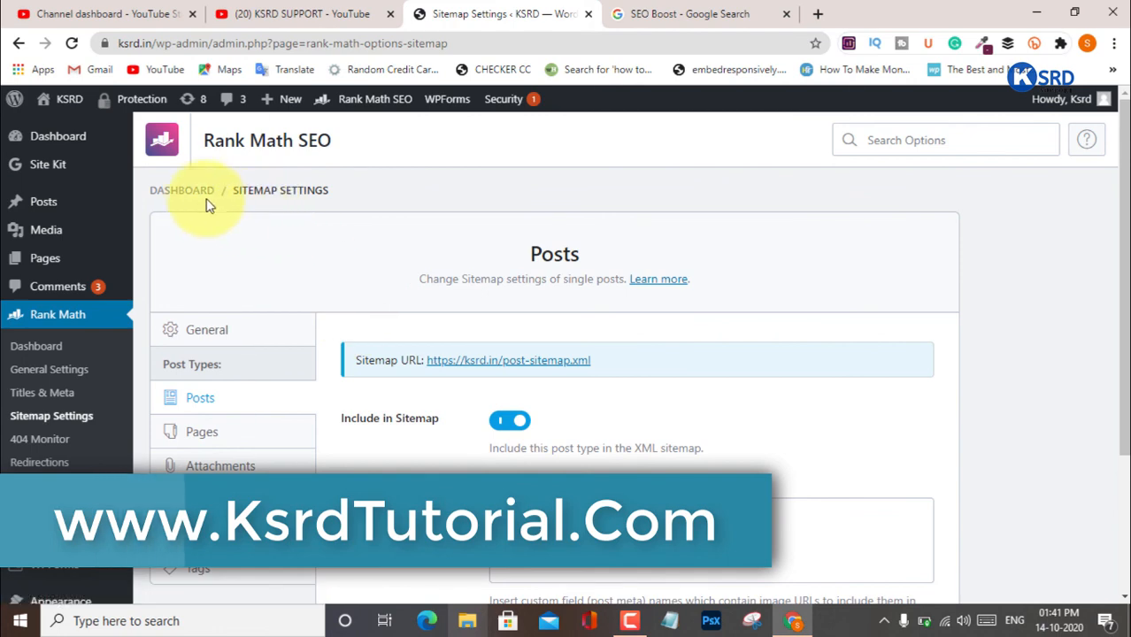
Go through the WordPress dashboard to the list of all posts and examine each post's SEO Details
click(69, 139)
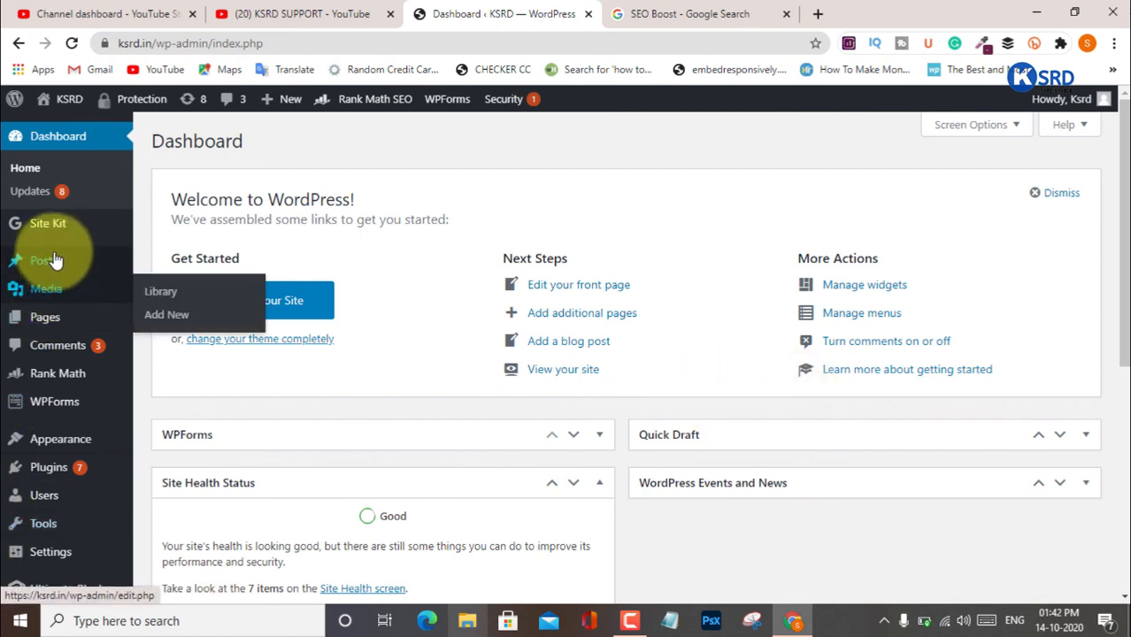
mouse_move(53, 258)
click(183, 274)
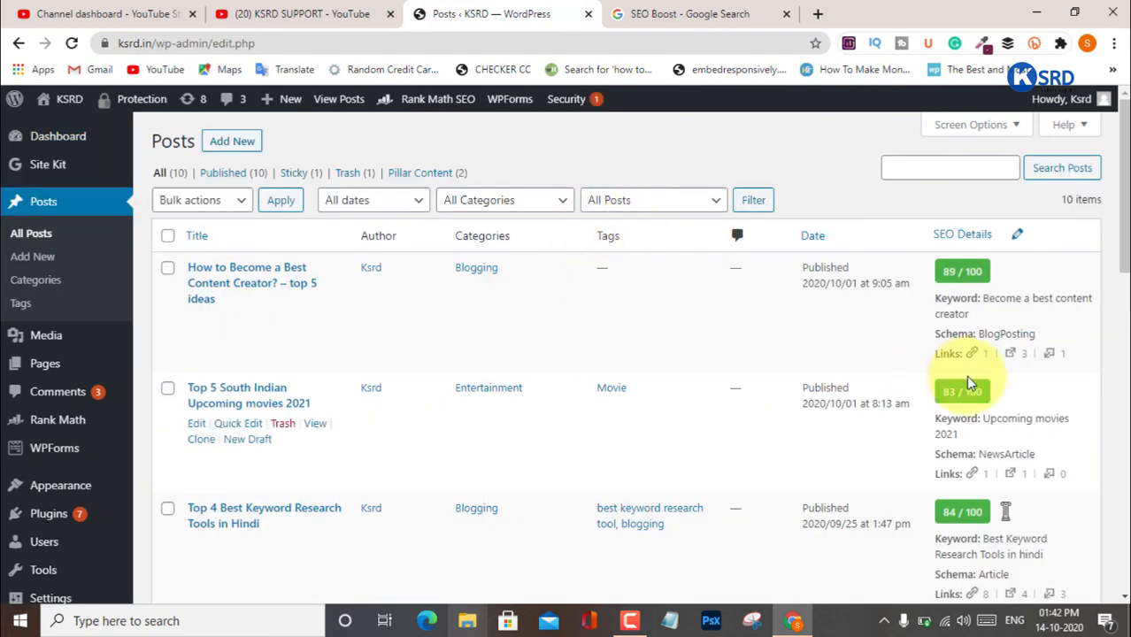
scroll(967, 398, down, 10)
scroll(967, 399, down, 2)
scroll(967, 400, up, 12)
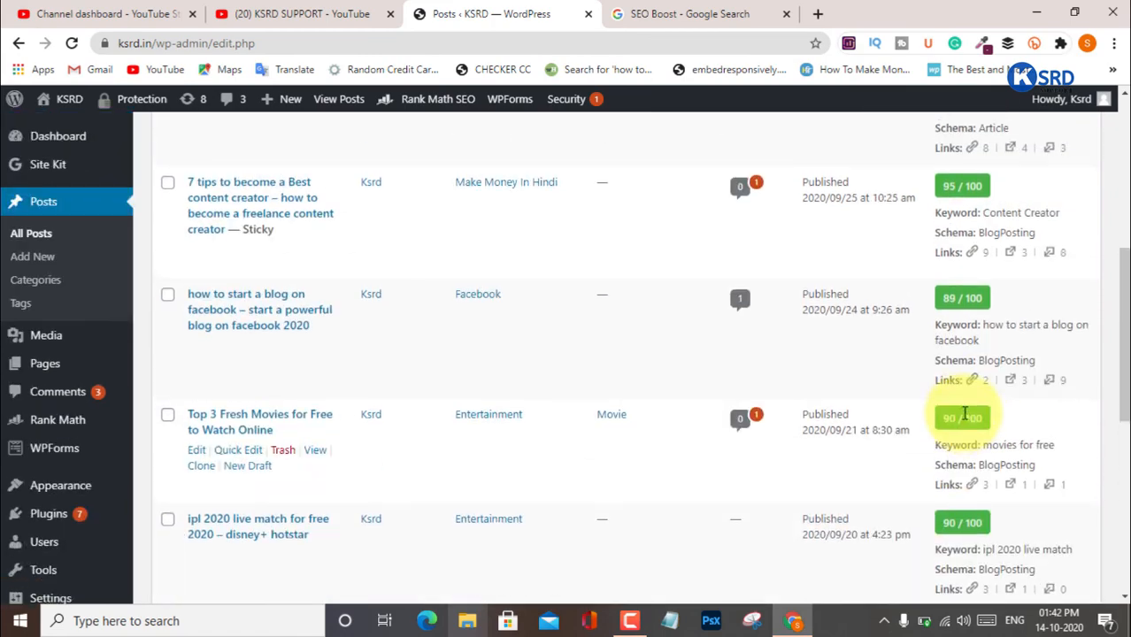
scroll(962, 411, down, 4)
scroll(962, 412, down, 5)
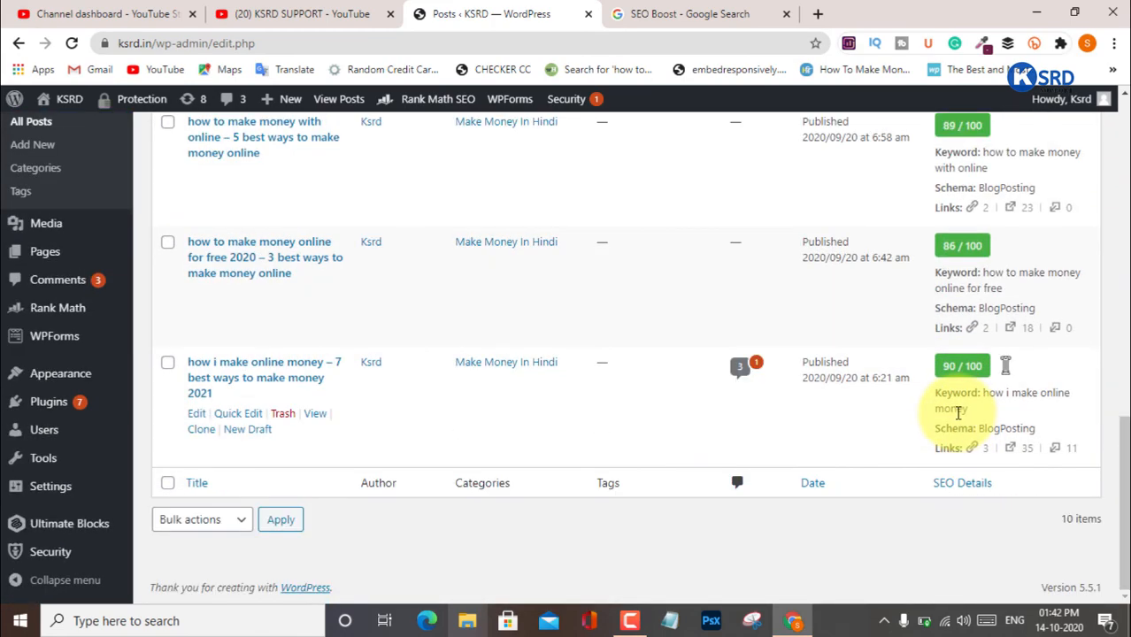
scroll(957, 412, up, 5)
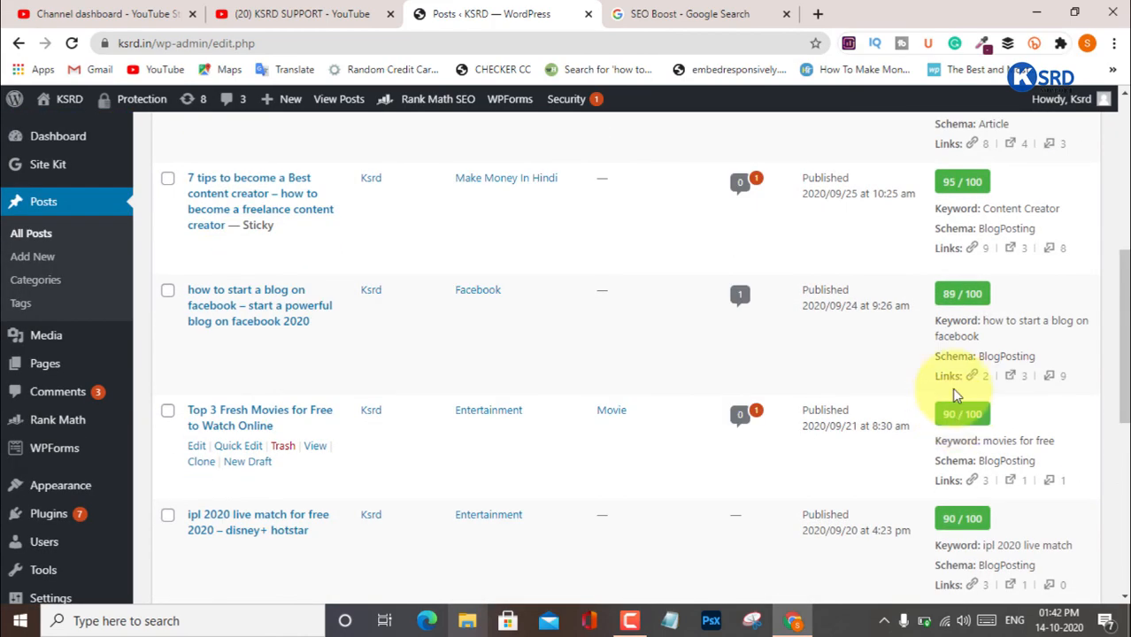